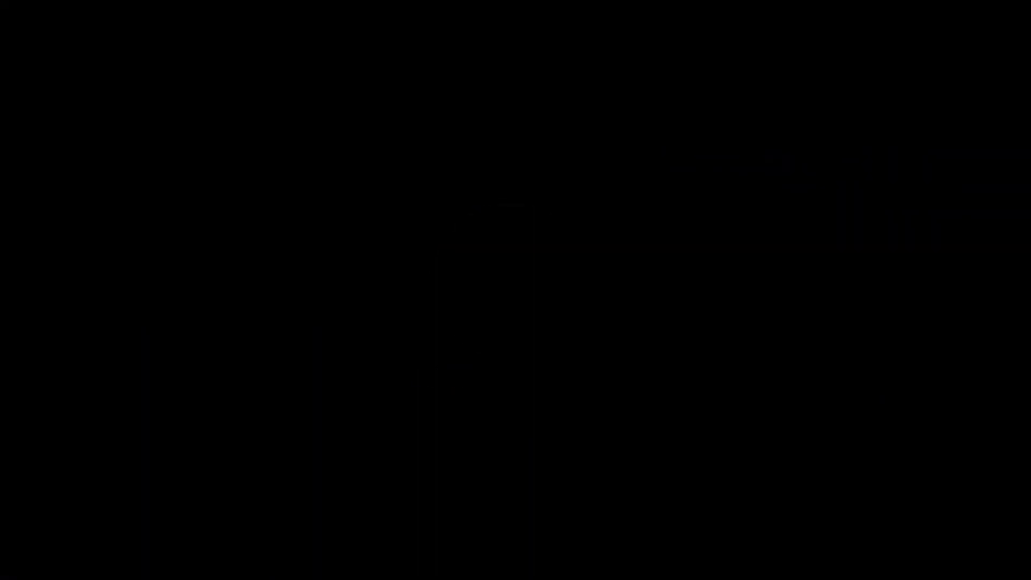
# Dolly in and orbit around the concert stage, then swing down over the audience floor
pyautogui.scroll(5, 400, 383)
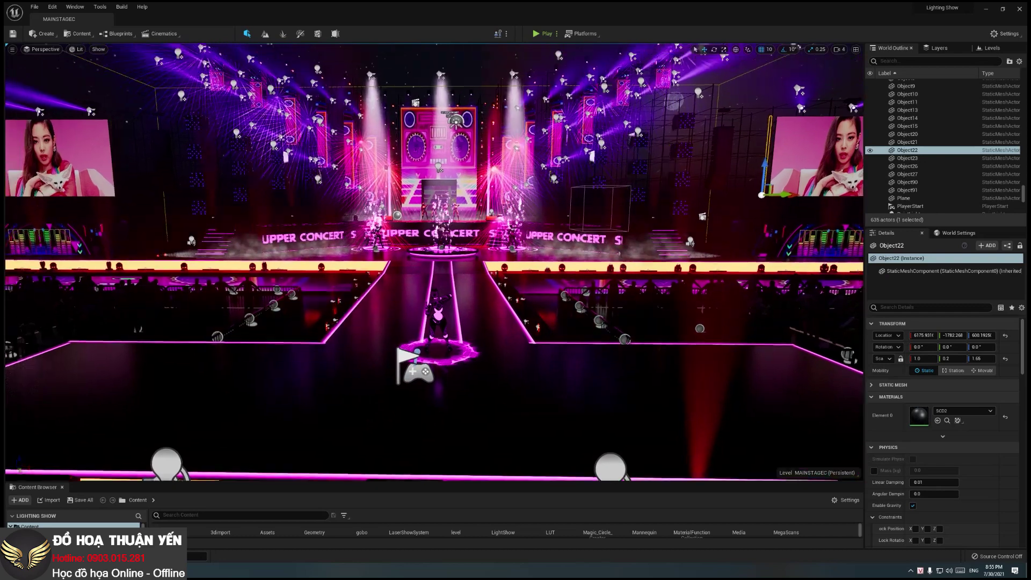
pyautogui.moveTo(400, 383); pyautogui.dragTo(416, 373, button='right')
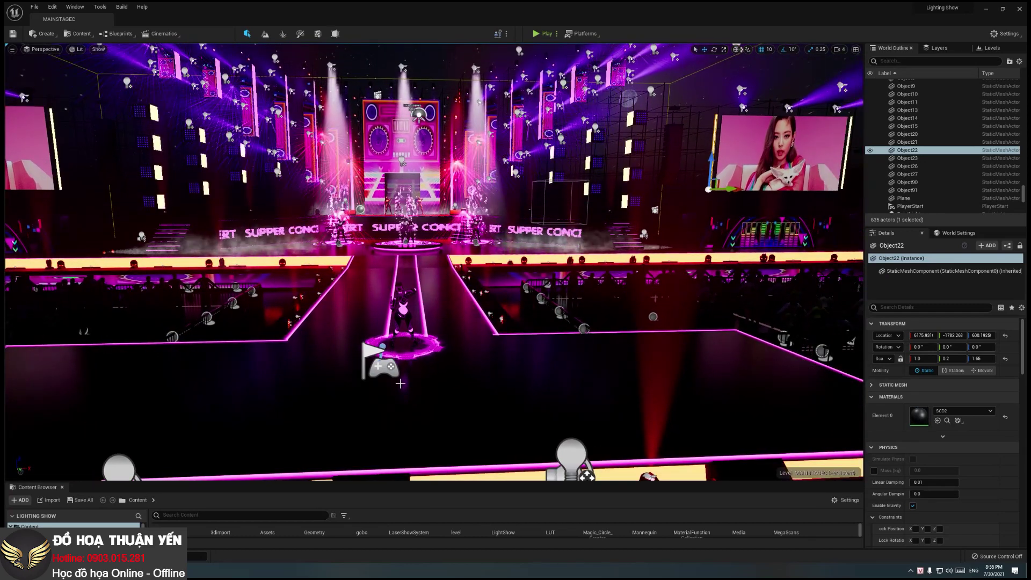
pyautogui.moveTo(416, 373)
pyautogui.mouseDown(button='right')
pyautogui.moveTo(384, 373)
pyautogui.moveTo(399, 380)
pyautogui.mouseUp(button='right')
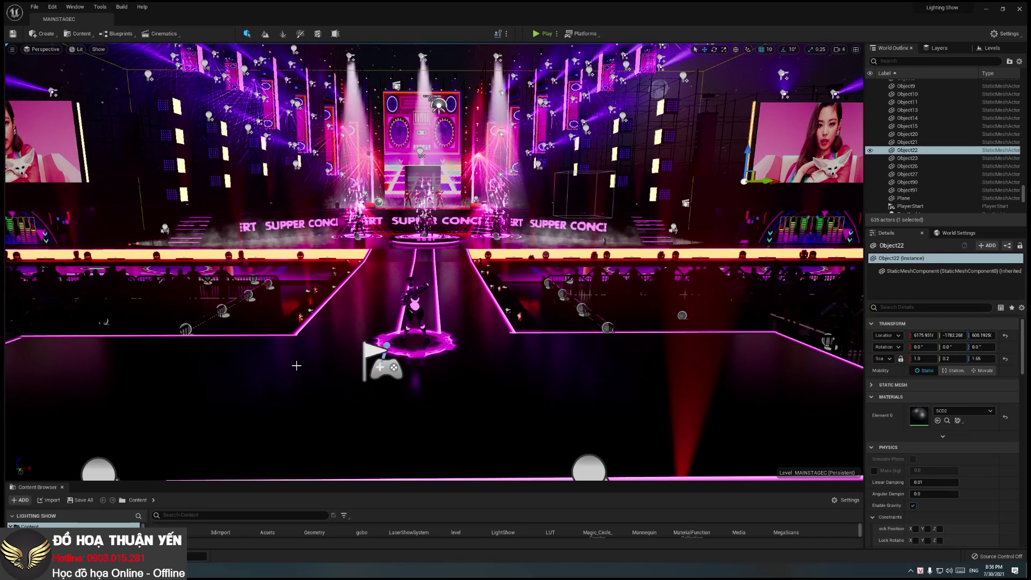
pyautogui.moveTo(425, 355)
pyautogui.mouseDown()
pyautogui.moveTo(425, 257)
pyautogui.moveTo(376, 257)
pyautogui.moveTo(488, 300)
pyautogui.mouseUp()
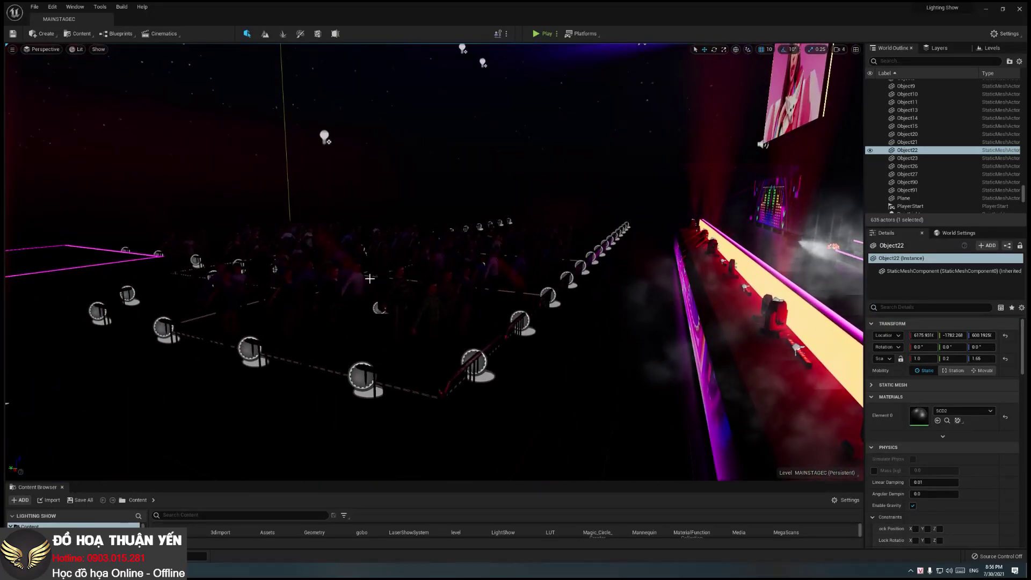
pyautogui.moveTo(369, 278)
pyautogui.mouseDown()
pyautogui.moveTo(369, 253)
pyautogui.moveTo(354, 241)
pyautogui.mouseUp()
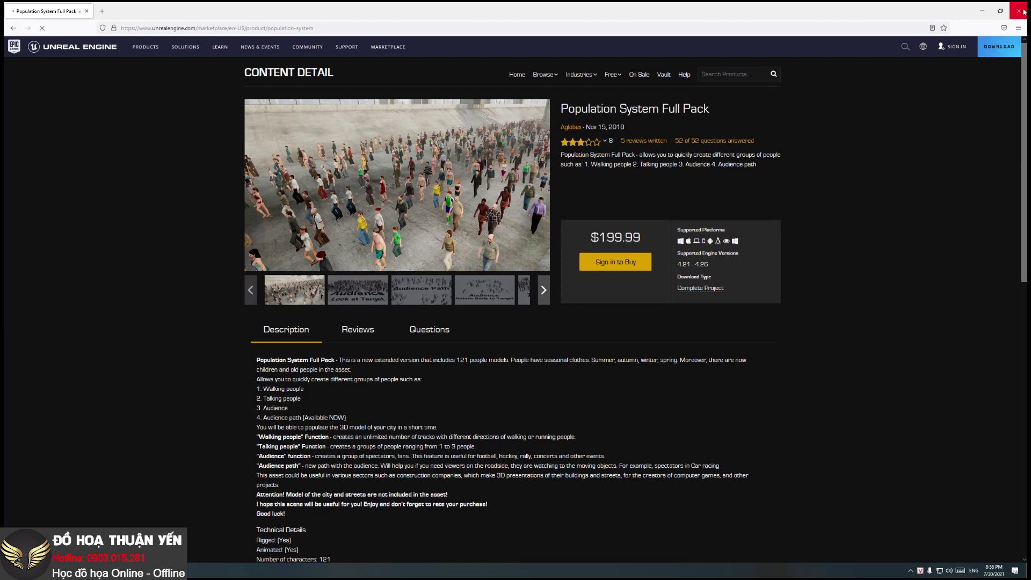
# Return to the editor and swing the view across the stage toward the CONCERT sign
pyautogui.click(981, 14)
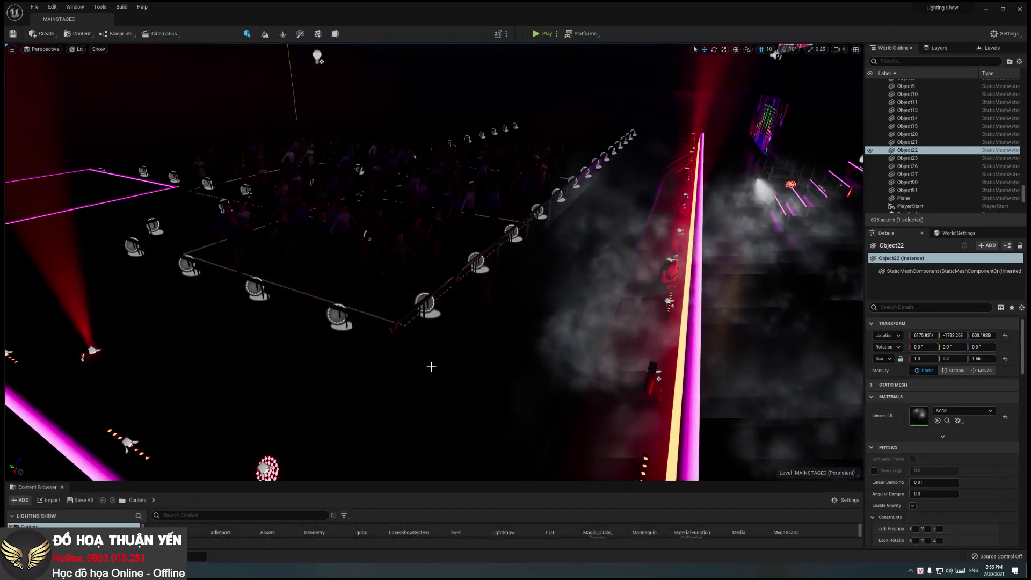
pyautogui.moveTo(326, 312)
pyautogui.mouseDown(button='right')
pyautogui.moveTo(408, 301)
pyautogui.moveTo(452, 366)
pyautogui.moveTo(462, 344)
pyautogui.moveTo(462, 387)
pyautogui.moveTo(462, 355)
pyautogui.mouseUp(button='right')
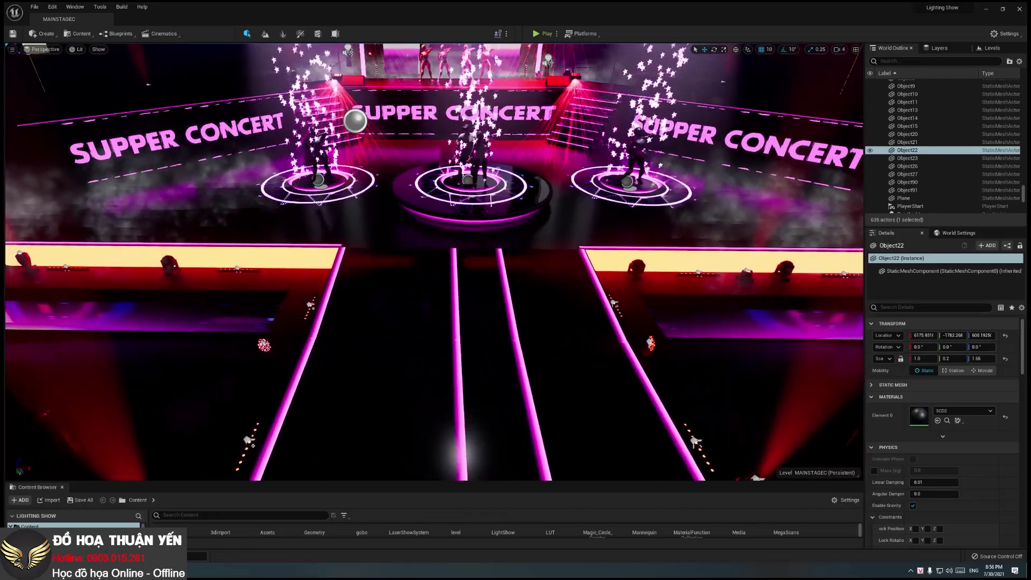
pyautogui.moveTo(426, 359); pyautogui.dragTo(403, 359, button='right')
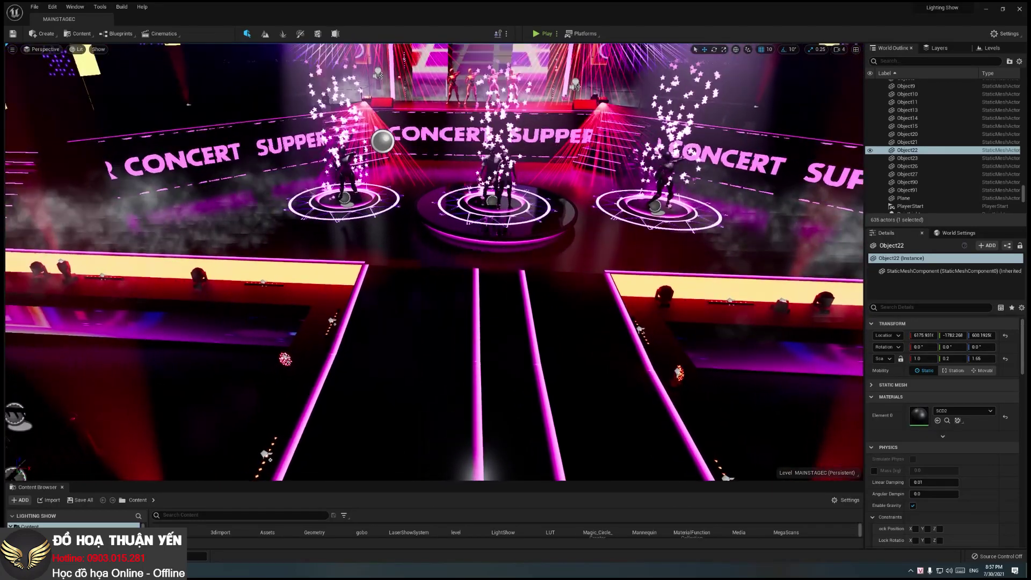
pyautogui.moveTo(403, 359); pyautogui.dragTo(430, 359, button='right')
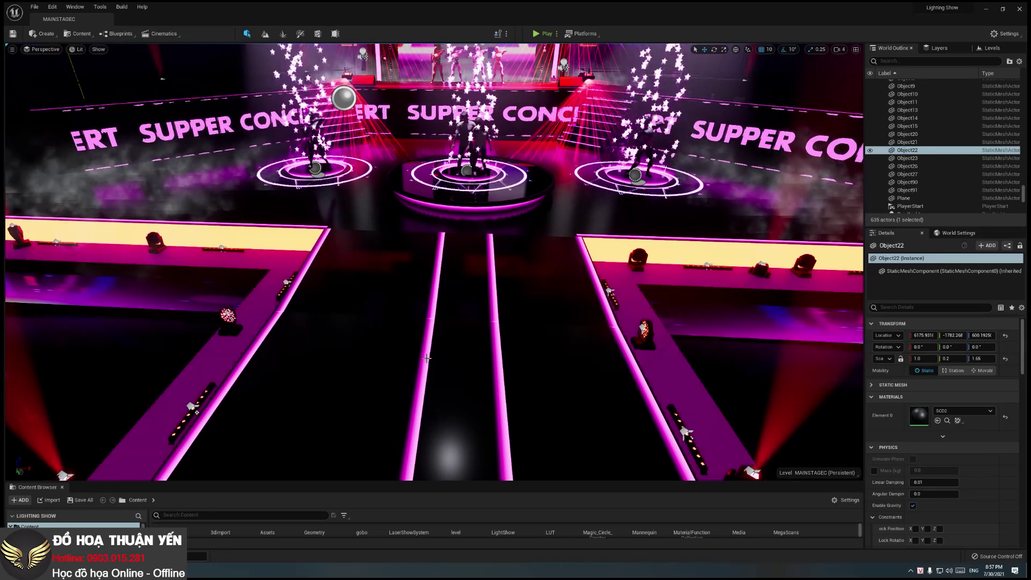
# Fly back over the floor toward the stage, then bring the course website's browser forward
pyautogui.moveTo(452, 249); pyautogui.dragTo(452, 322)
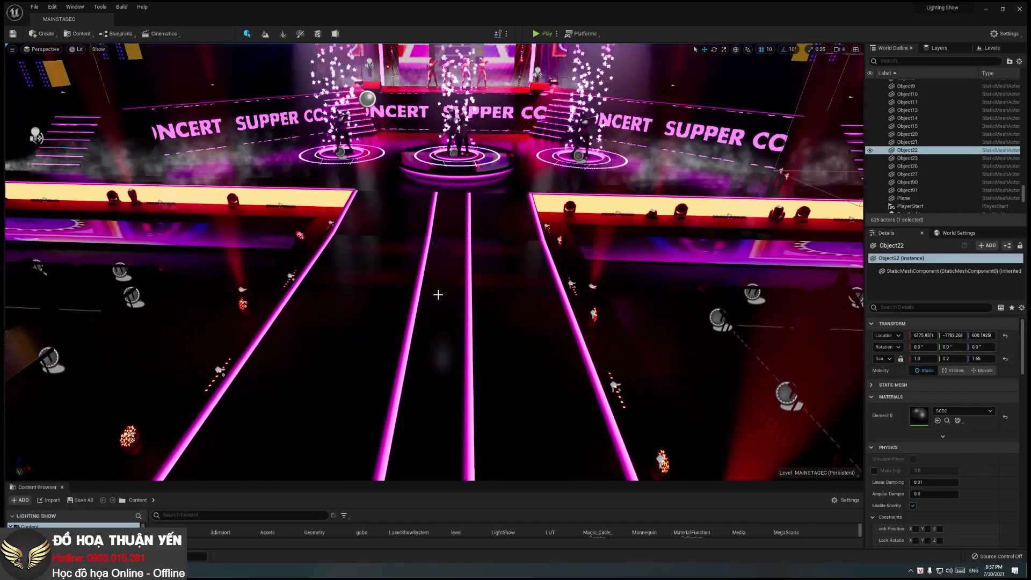
pyautogui.moveTo(437, 293); pyautogui.dragTo(438, 237)
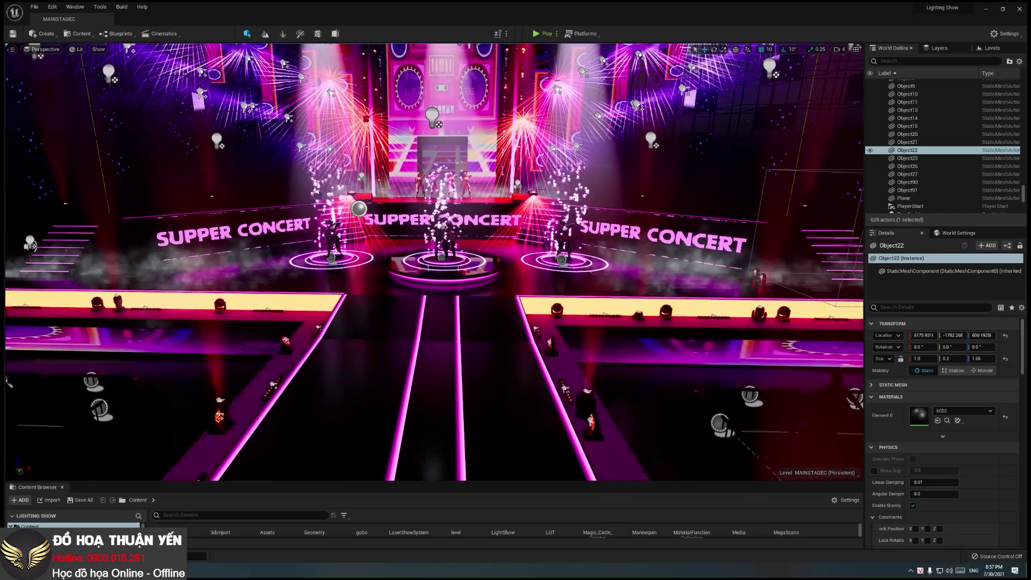
pyautogui.moveTo(437, 236); pyautogui.dragTo(437, 229, button='right')
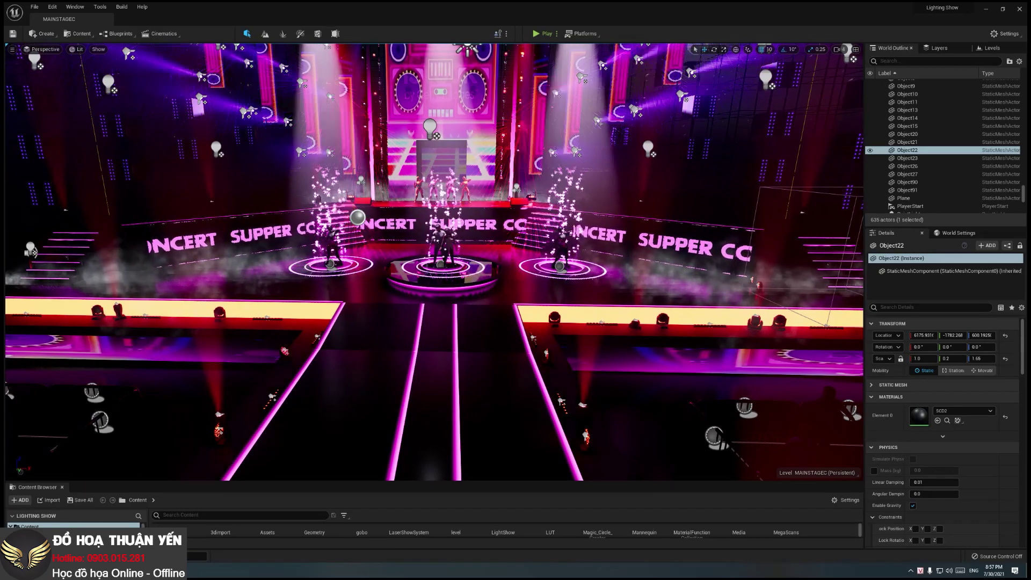
pyautogui.moveTo(76, 570)
pyautogui.click(48, 519)
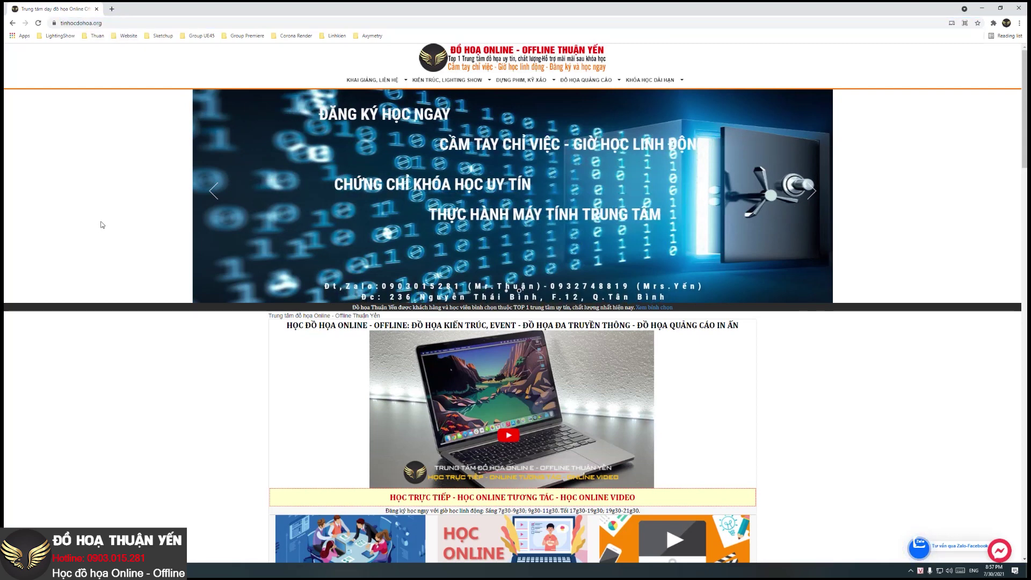
# Open the Lighting Show Unreal Engine 5 course page and expand its Phần 9 section
pyautogui.moveTo(462, 89)
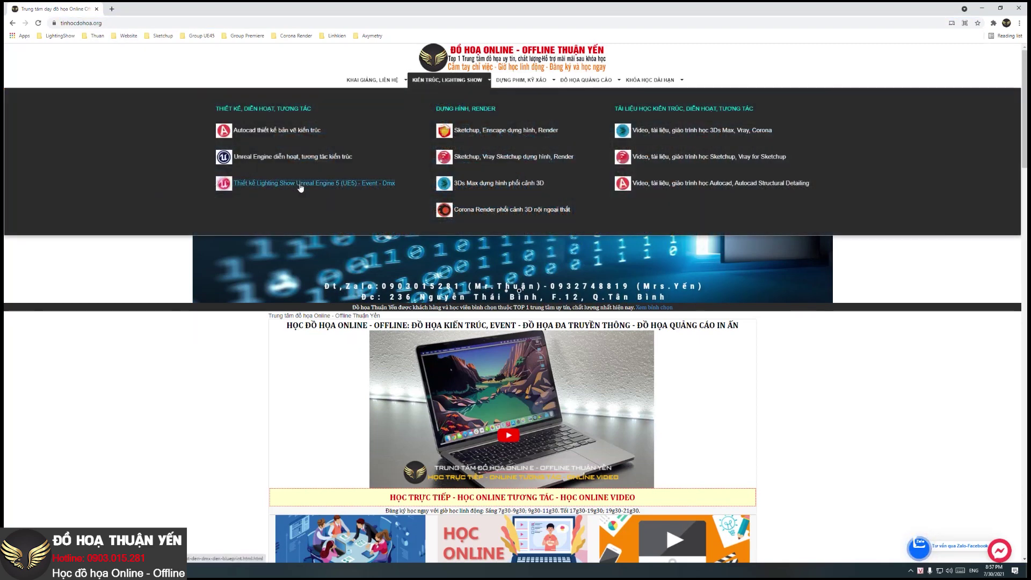
pyautogui.click(301, 183)
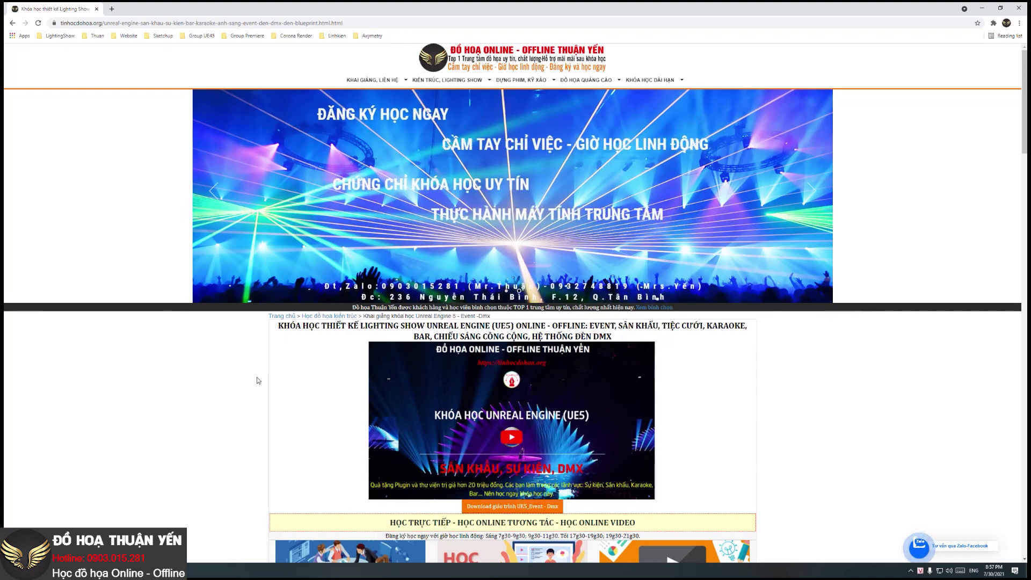
pyautogui.scroll(-5, 278, 421)
pyautogui.scroll(-5, 269, 419)
pyautogui.scroll(-5, 257, 417)
pyautogui.scroll(-5, 248, 390)
pyautogui.scroll(-5, 250, 387)
pyautogui.scroll(-2, 252, 386)
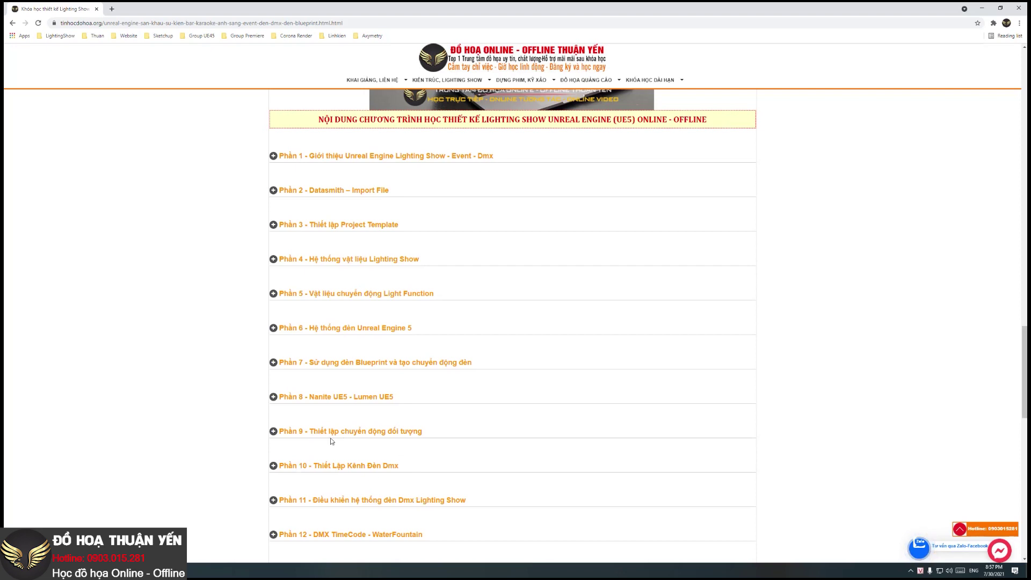
pyautogui.click(416, 433)
pyautogui.scroll(-2, 704, 328)
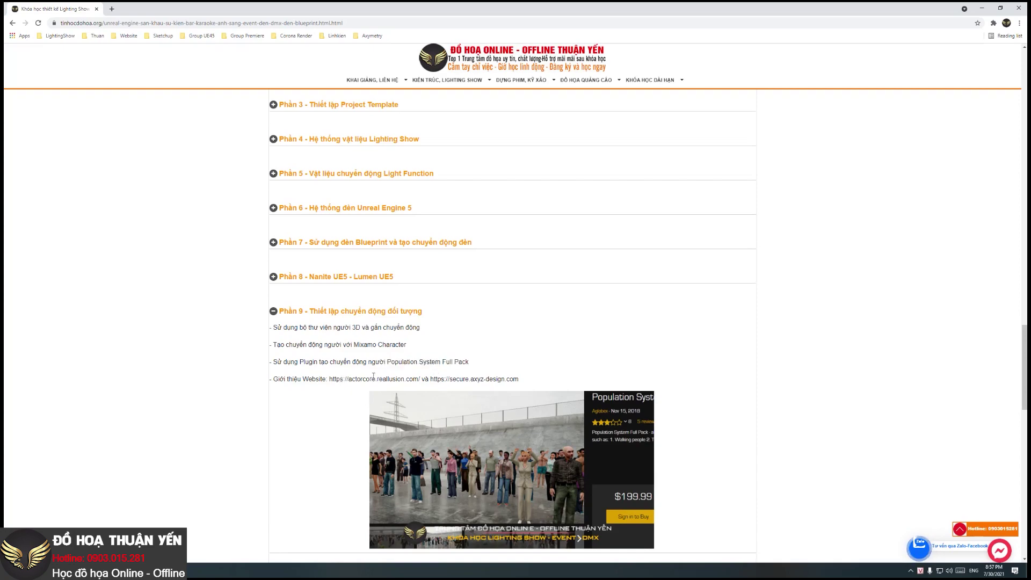
# Scroll back up and go to the tinhocdohoa.org homepage
pyautogui.scroll(5, 833, 294)
pyautogui.scroll(5, 720, 281)
pyautogui.scroll(5, 645, 288)
pyautogui.scroll(3, 572, 293)
pyautogui.scroll(5, 573, 292)
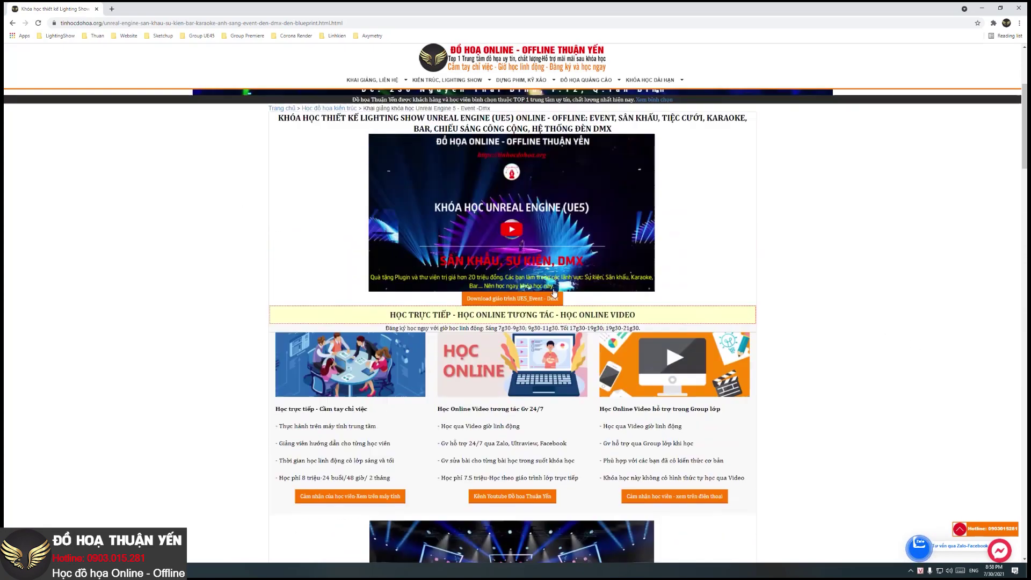
pyautogui.scroll(3, 537, 268)
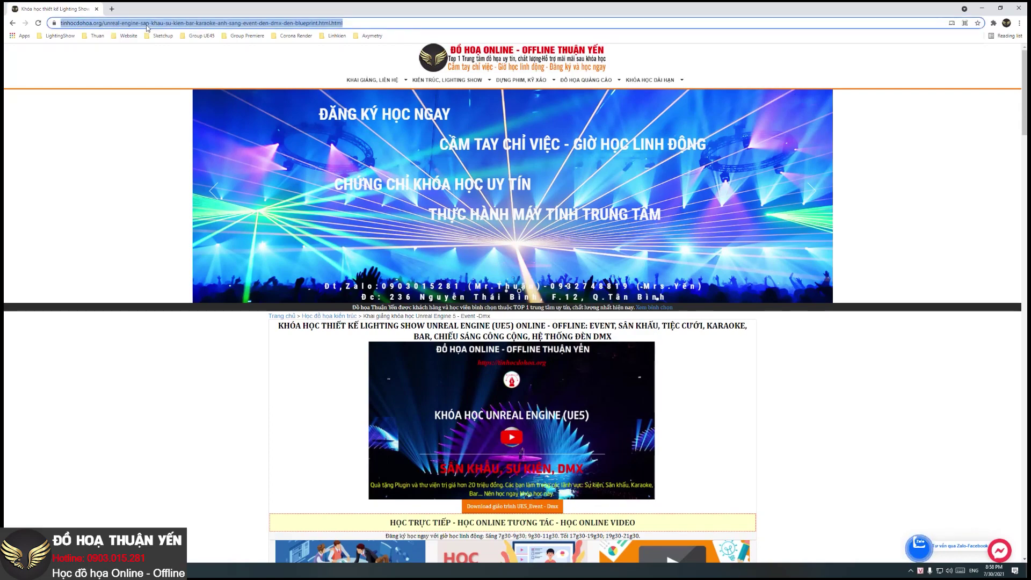
pyautogui.write('tinhocdohoa.org')
pyautogui.press('Return')
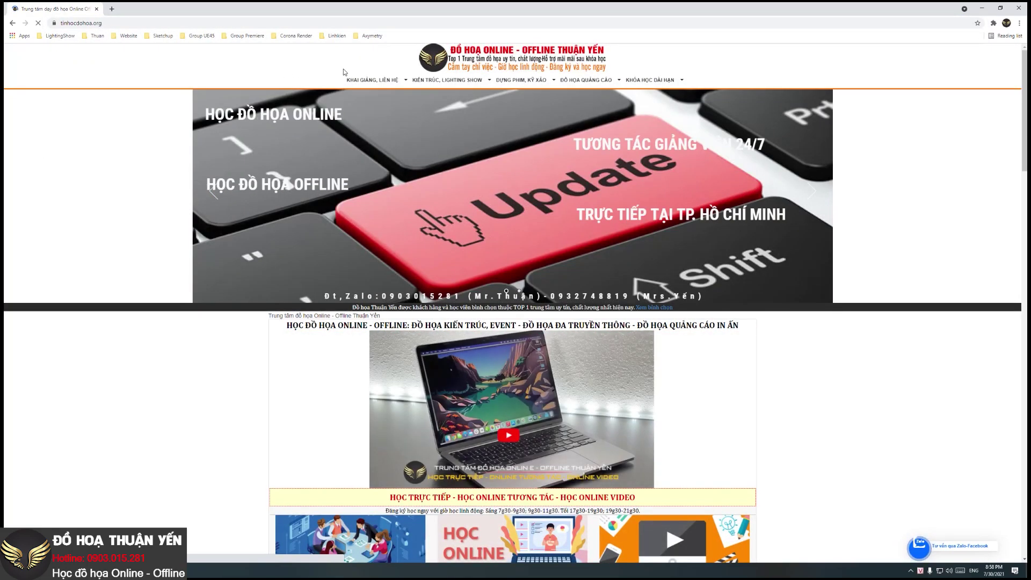
# Expand the Phần 9 section again and minimize Chrome back to the editor
pyautogui.moveTo(447, 82)
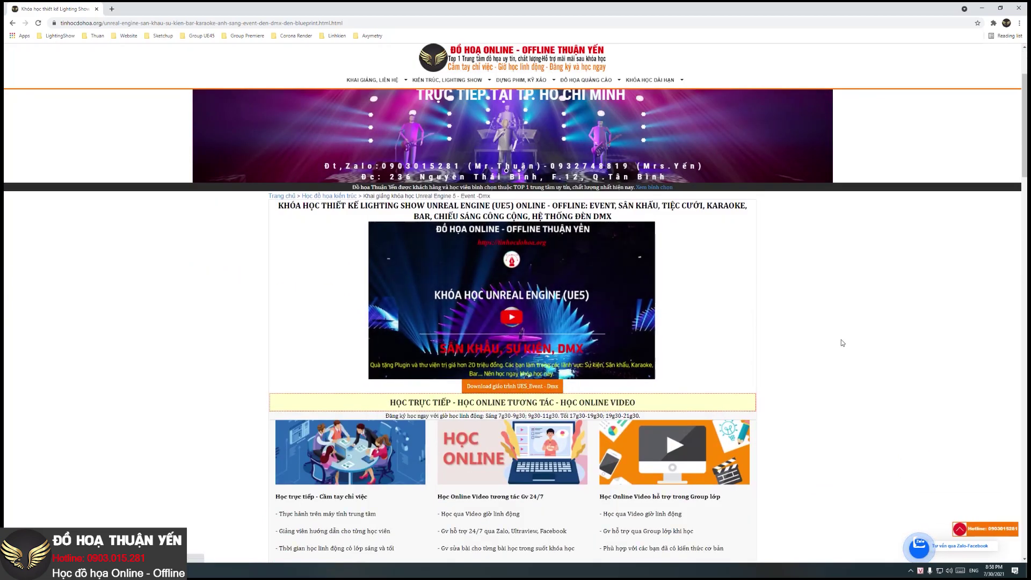
pyautogui.scroll(-5, 656, 368)
pyautogui.scroll(-5, 912, 333)
pyautogui.scroll(-5, 912, 333)
pyautogui.scroll(-5, 914, 324)
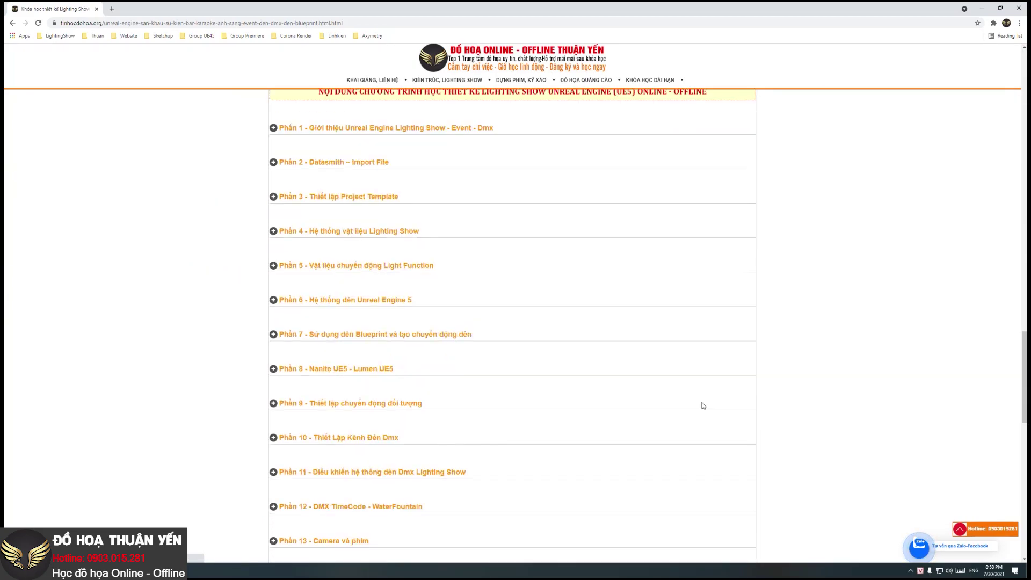
pyautogui.click(396, 394)
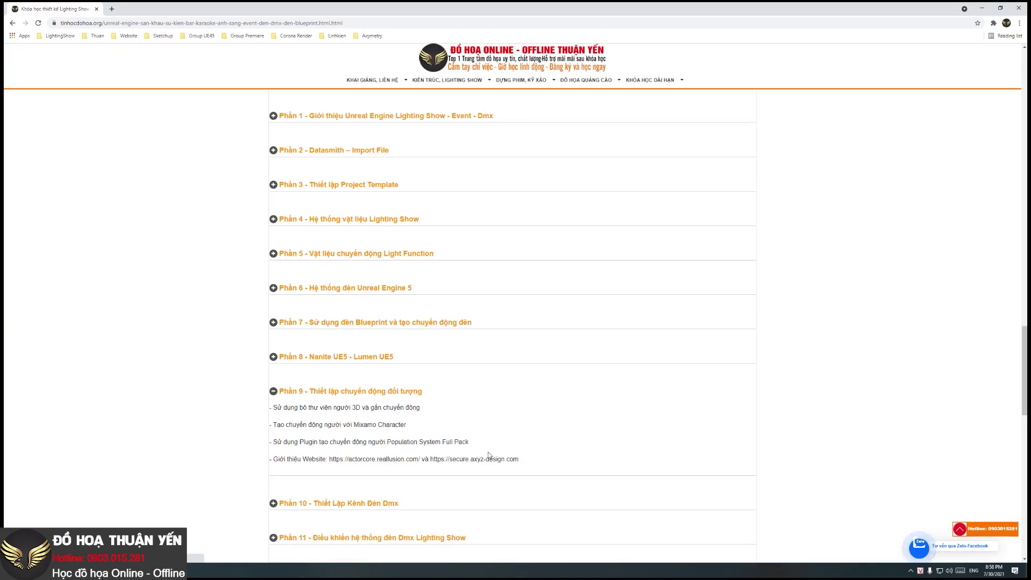
pyautogui.click(986, 10)
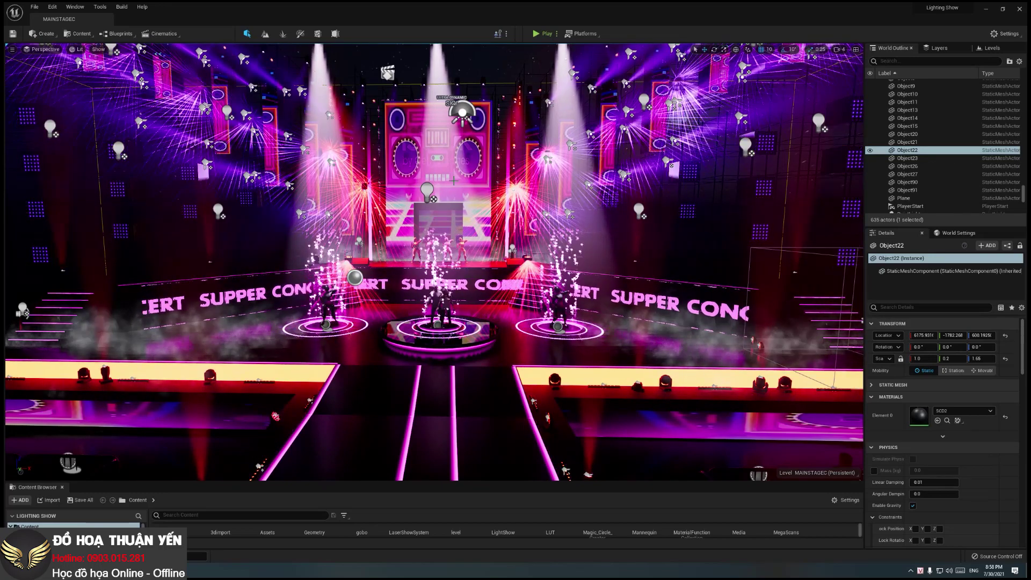
# Test the level with Play in Editor, stop it, close the Message Log, and replay
pyautogui.scroll(3, 434, 261)
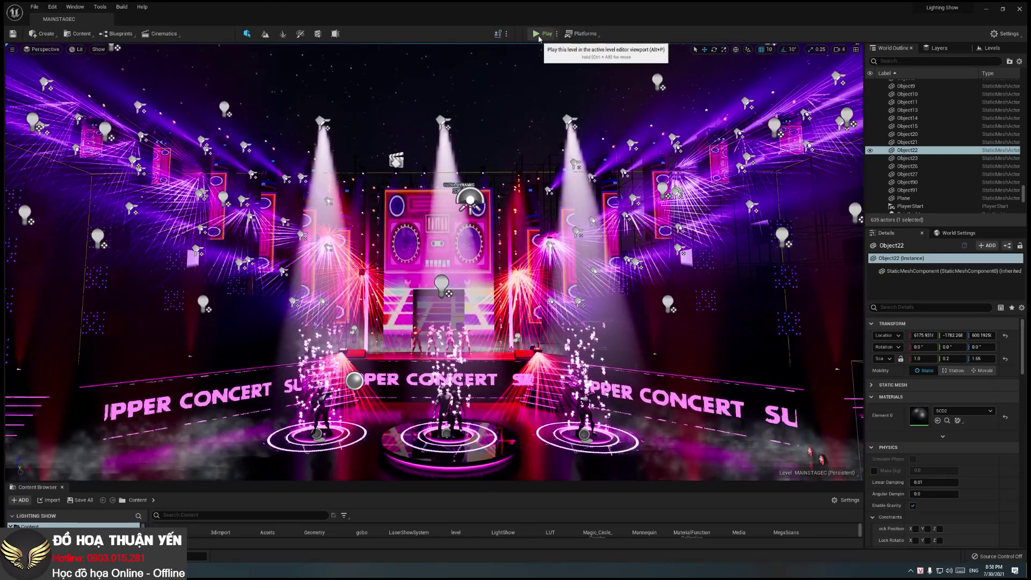
pyautogui.hotkey('alt', 'p')
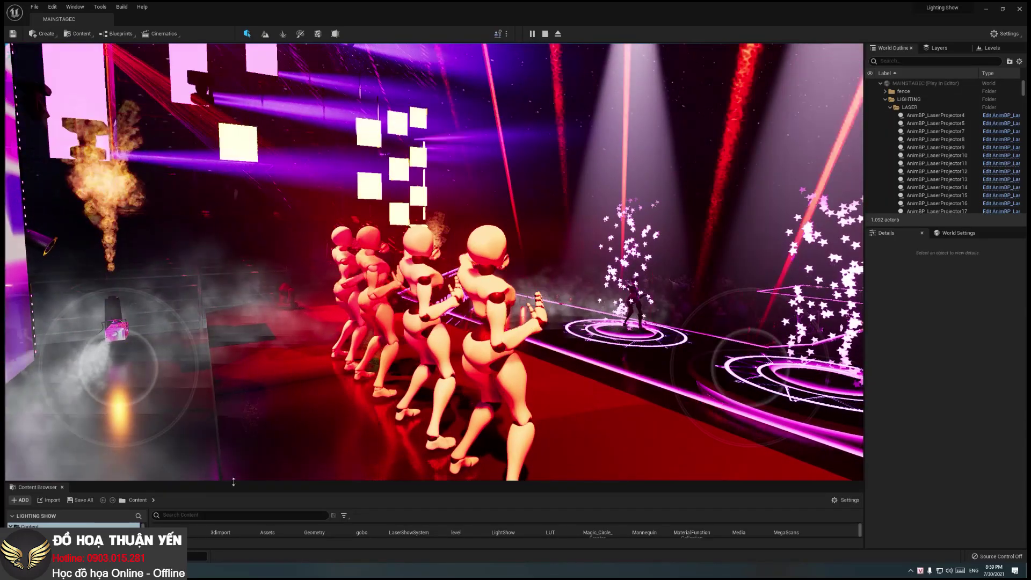
pyautogui.press('Escape')
pyautogui.click(706, 170)
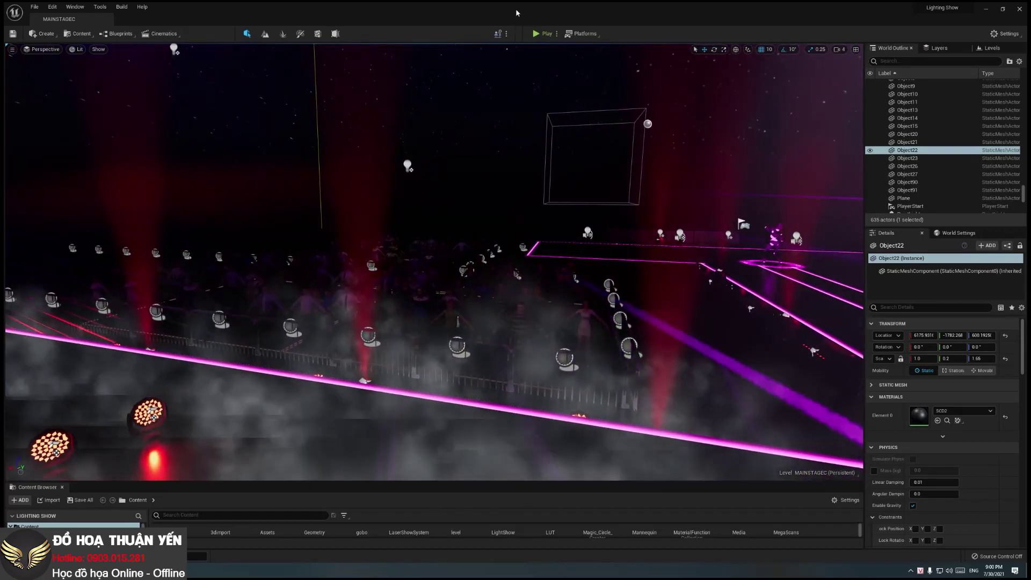
pyautogui.click(548, 33)
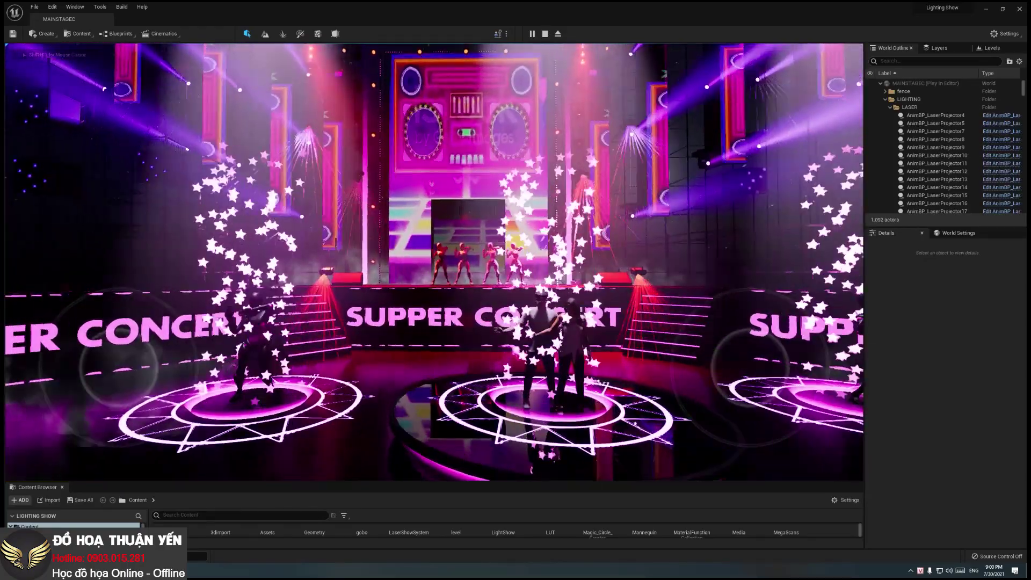
# Stop the play session, close the message log, and raise the view to look down on the stage
pyautogui.press('Escape')
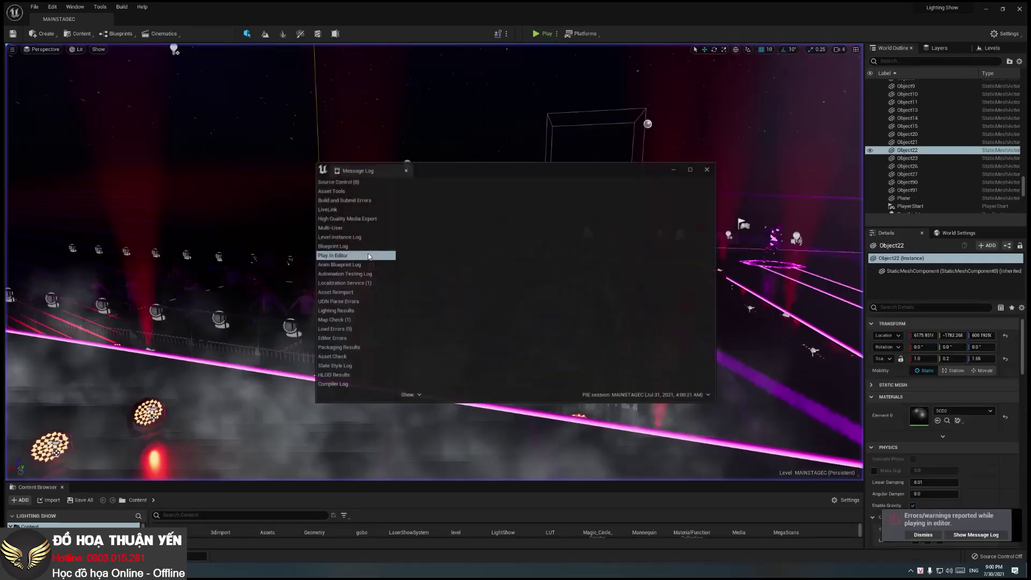
pyautogui.click(707, 169)
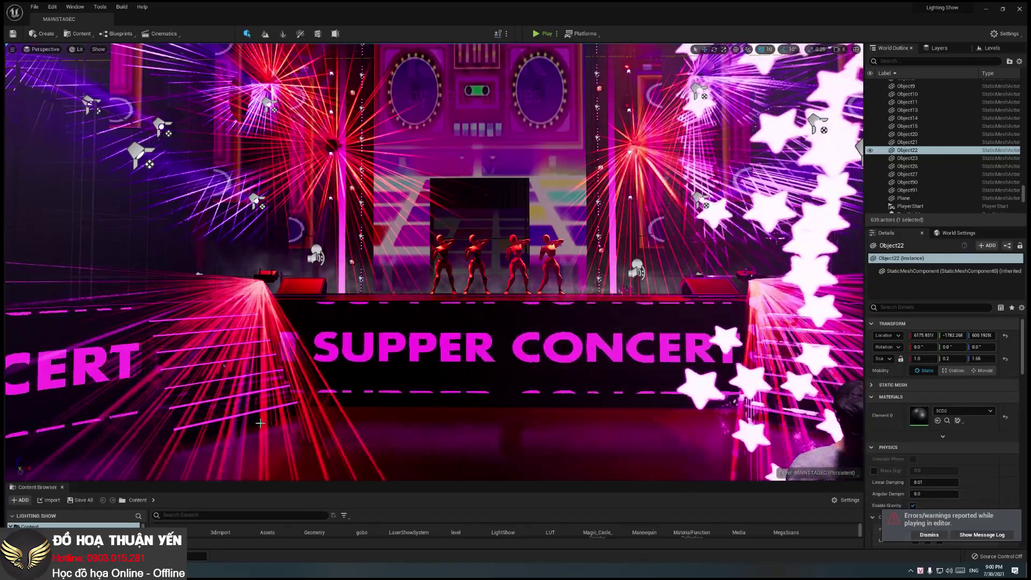
pyautogui.scroll(5, 452, 306)
pyautogui.moveTo(451, 306); pyautogui.dragTo(457, 308, button='middle')
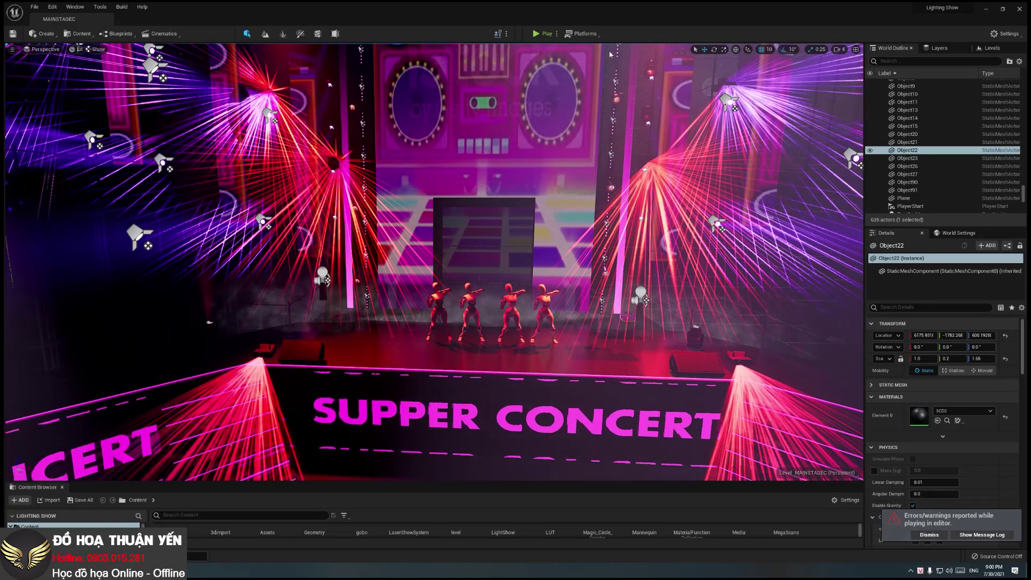
pyautogui.click(598, 35)
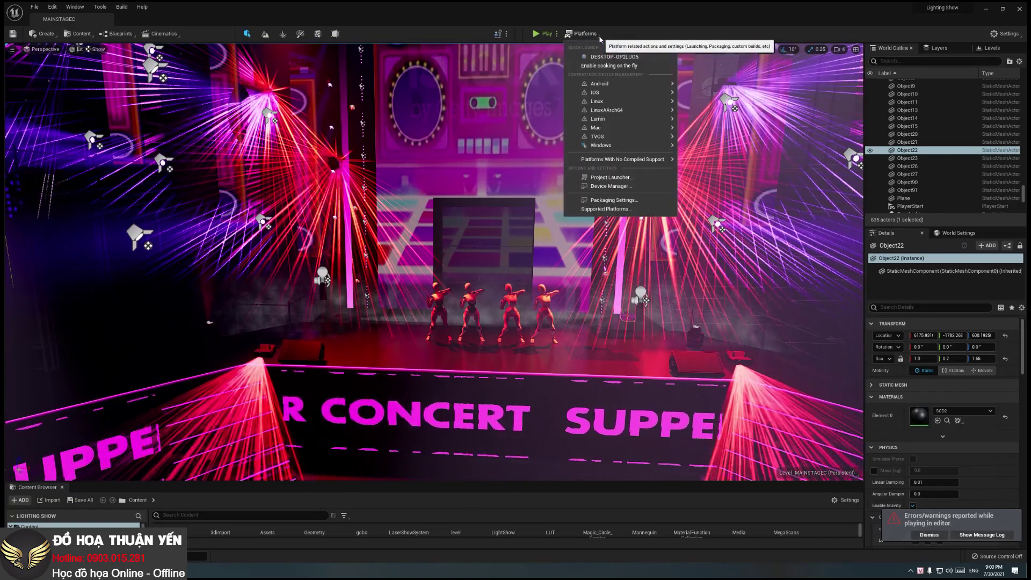
# Look over the Platforms dropdown's packaging entries
pyautogui.moveTo(634, 158)
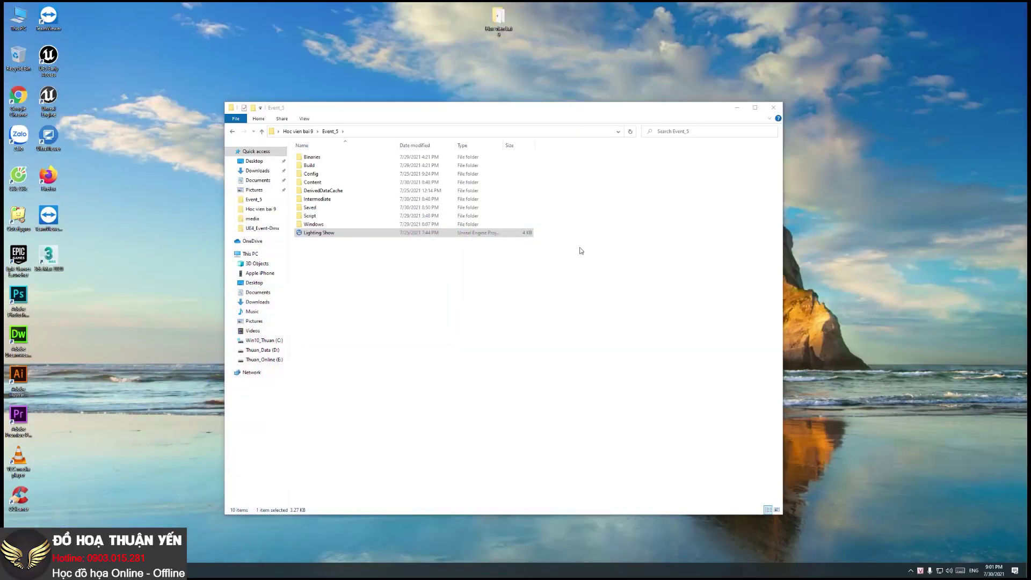
# Go up to Hoc vien bai 9, reposition the window, and widen the Size column
pyautogui.click(298, 131)
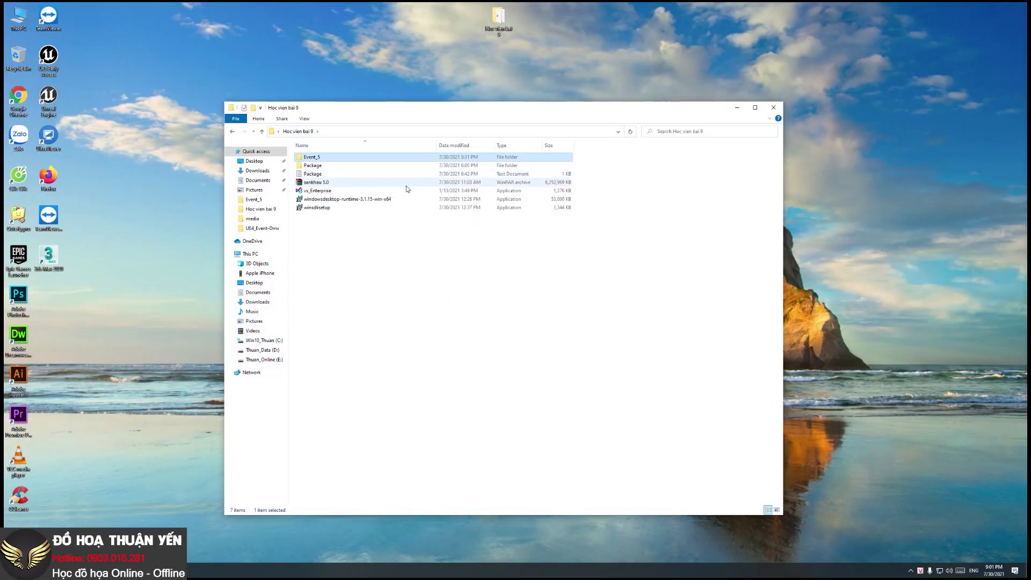
pyautogui.moveTo(430, 103); pyautogui.dragTo(477, 91)
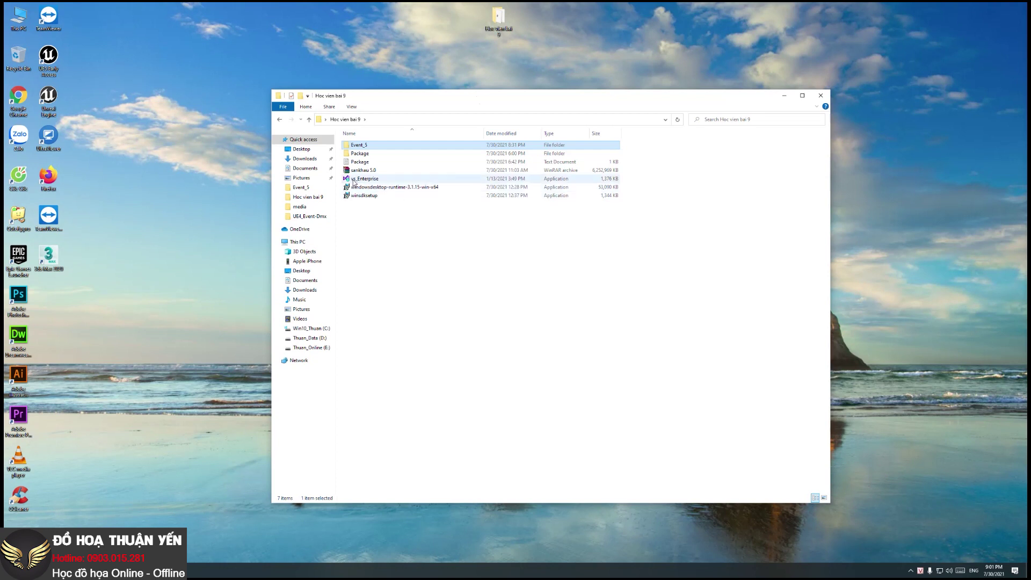
pyautogui.click(370, 180)
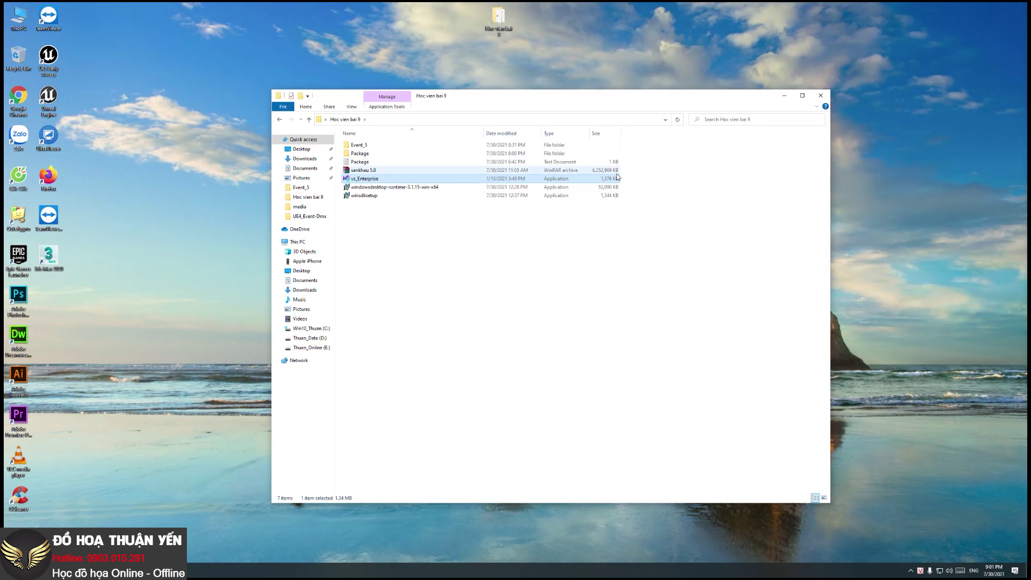
pyautogui.moveTo(621, 134); pyautogui.dragTo(634, 140)
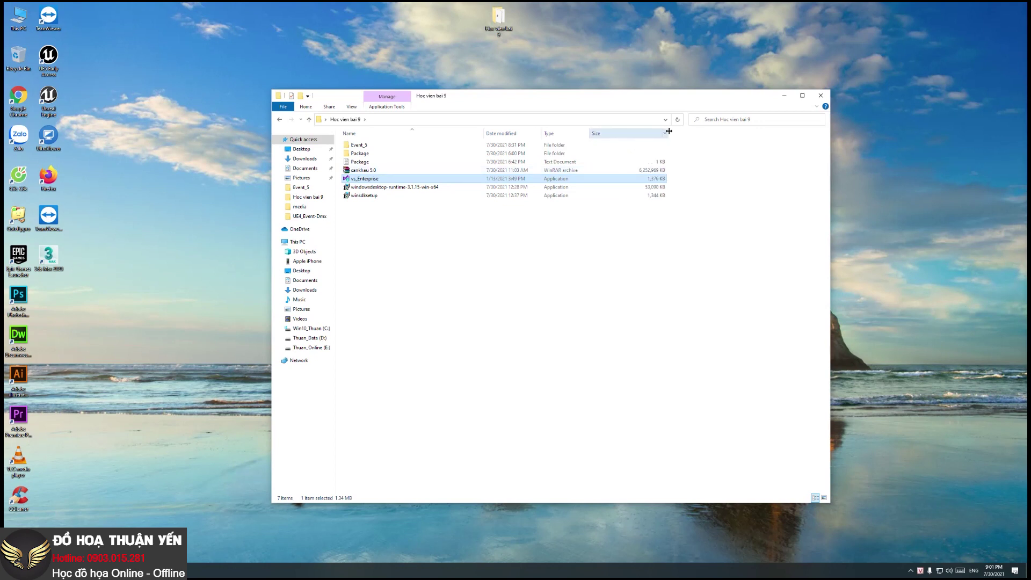
pyautogui.click(551, 270)
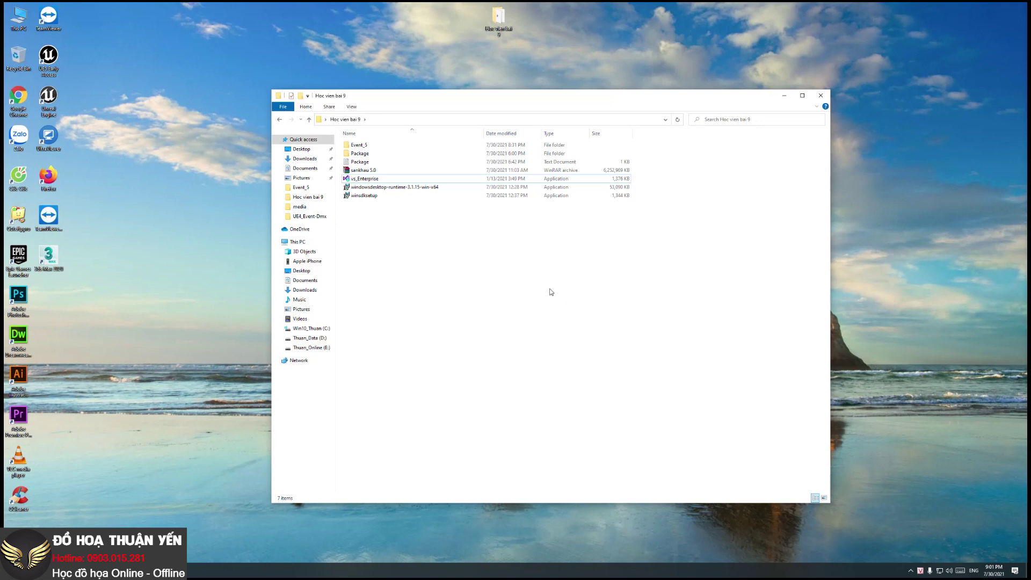
# Click through the winsdksetup, windowsdesktop-runtime and vs_Enterprise installers to compare them
pyautogui.click(366, 198)
pyautogui.click(399, 245)
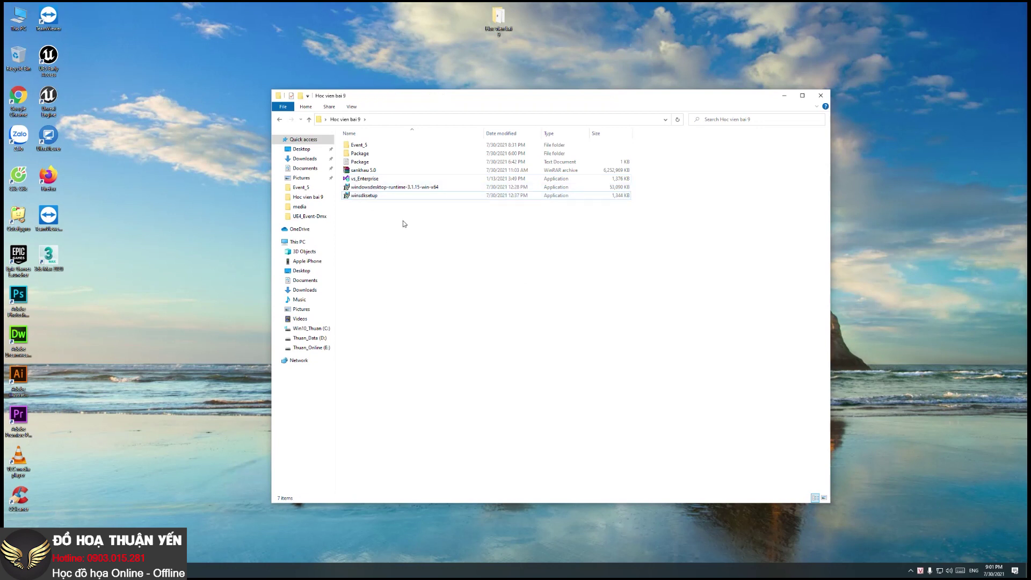
pyautogui.moveTo(399, 191); pyautogui.dragTo(379, 197)
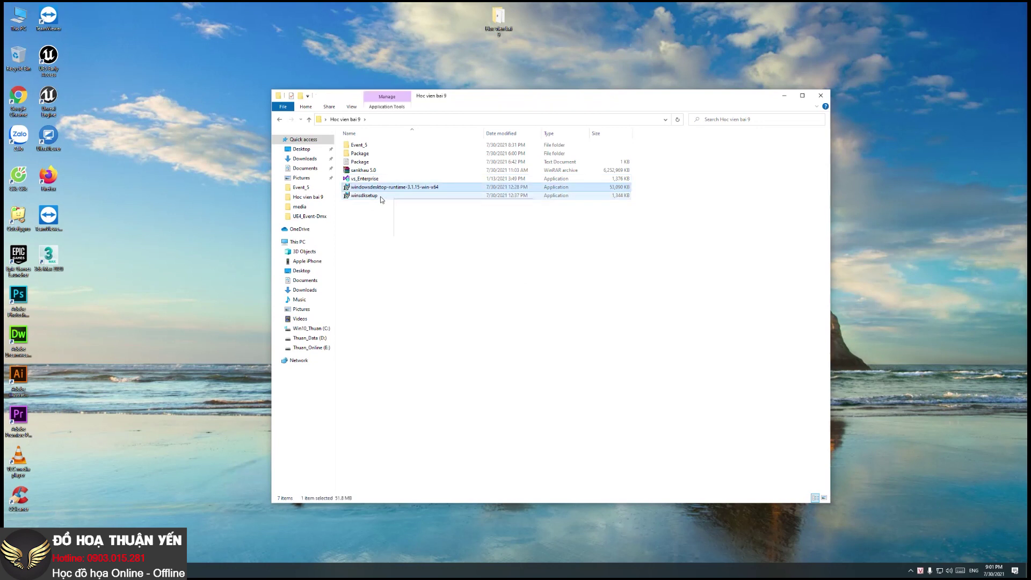
pyautogui.click(380, 196)
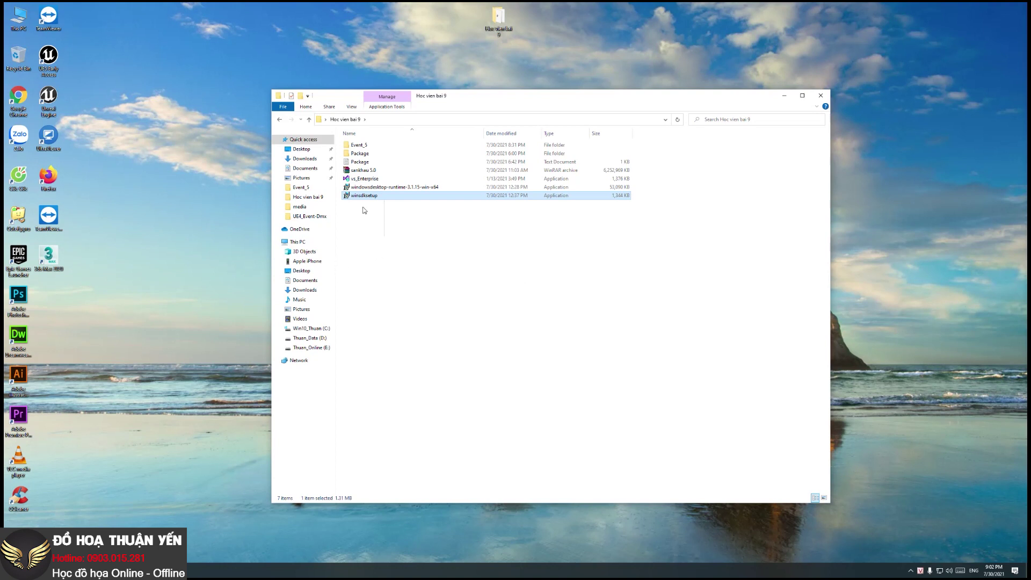
pyautogui.click(380, 188)
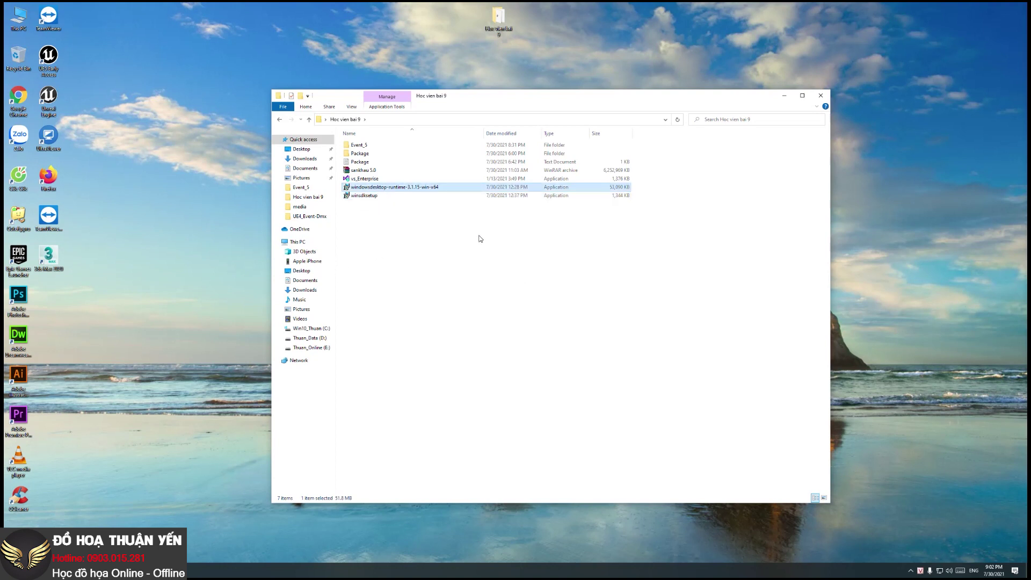
pyautogui.click(593, 213)
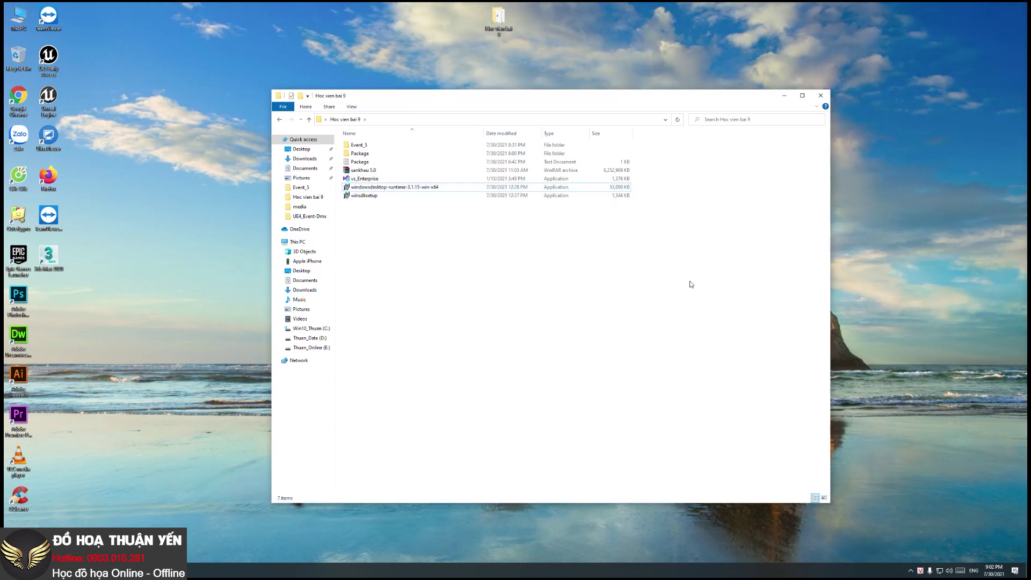
pyautogui.click(364, 197)
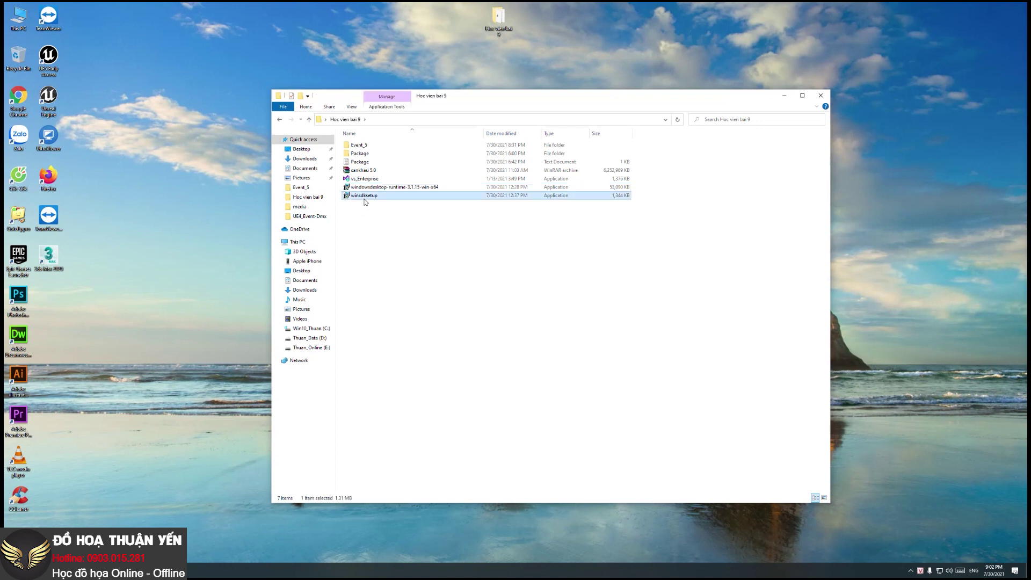
pyautogui.click(377, 188)
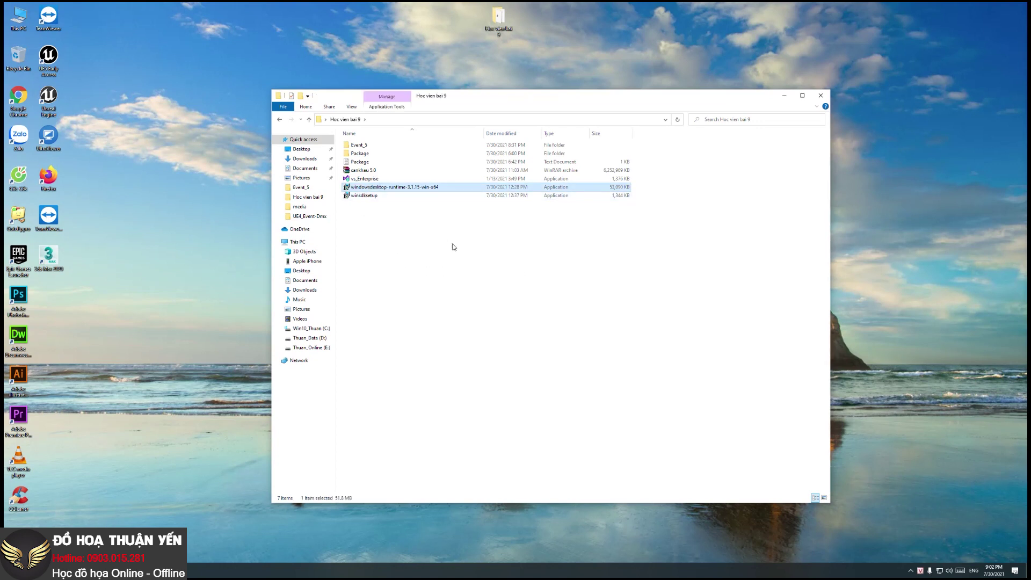
pyautogui.click(364, 248)
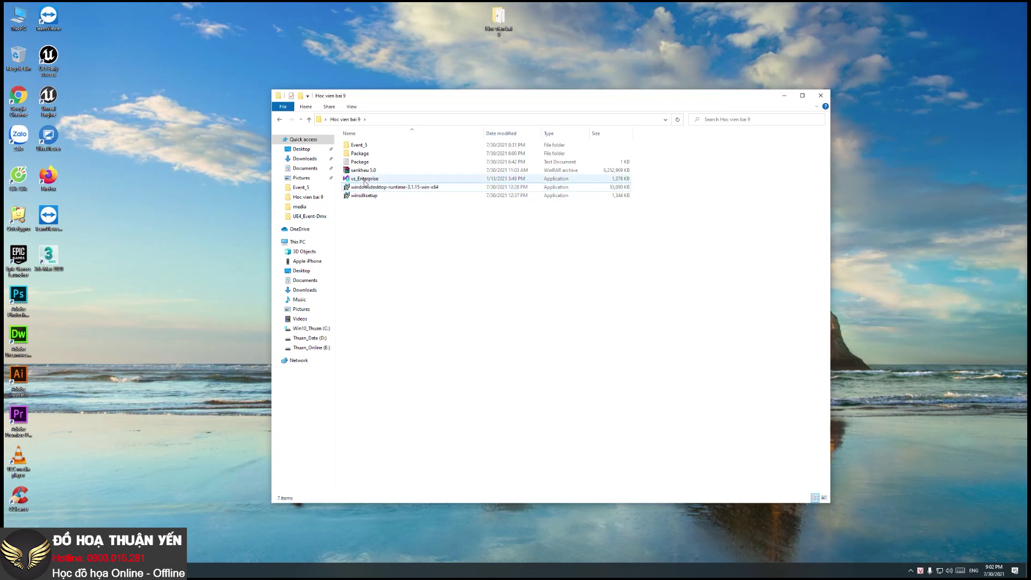
pyautogui.click(370, 181)
pyautogui.click(524, 278)
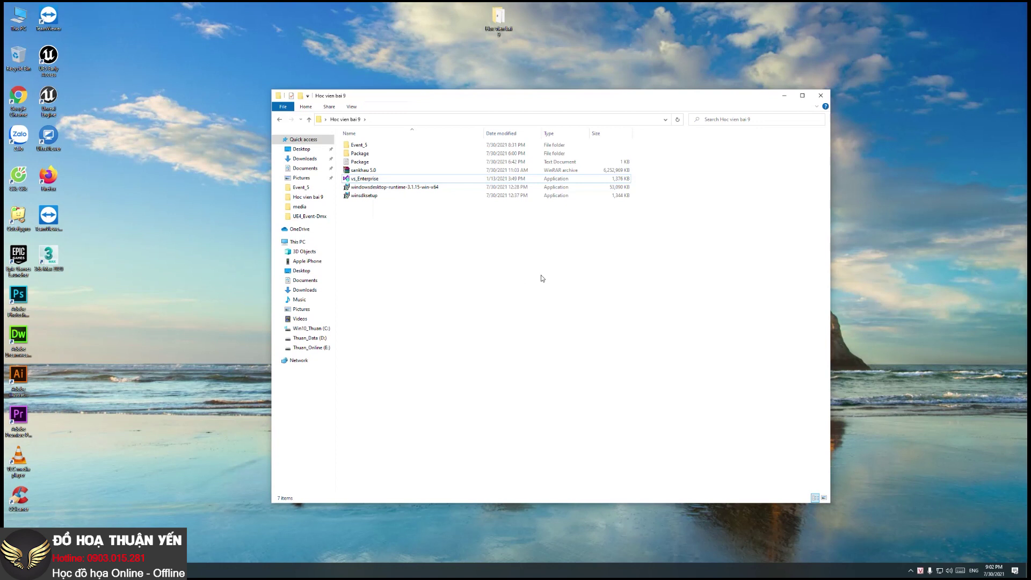
pyautogui.click(364, 196)
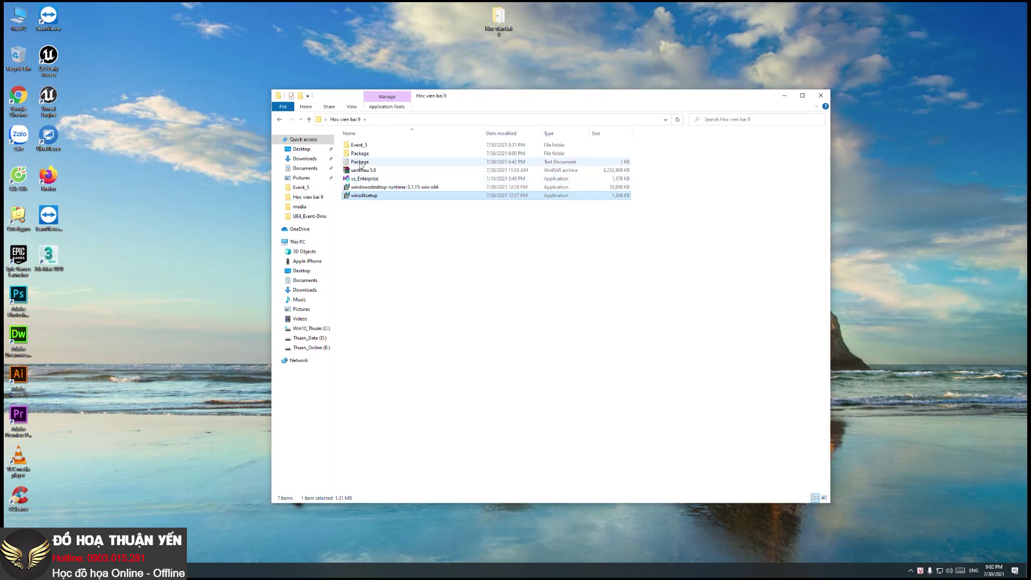
# Open Package.txt in Notepad and scroll through its hostfxr.dll notes
pyautogui.doubleClick(360, 162)
pyautogui.moveTo(754, 20); pyautogui.dragTo(698, 219)
pyautogui.keyDown('ctrl'); pyautogui.scroll(-4, 523, 378); pyautogui.keyUp('ctrl')
pyautogui.keyDown('ctrl'); pyautogui.scroll(-2, 523, 379); pyautogui.keyUp('ctrl')
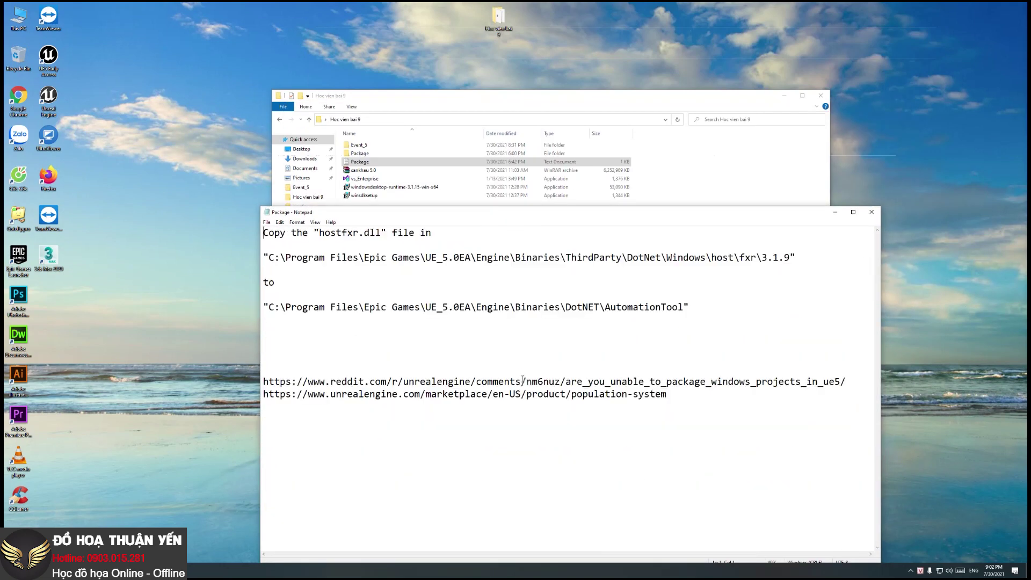
pyautogui.keyDown('ctrl'); pyautogui.scroll(-1, 332, 364); pyautogui.keyUp('ctrl')
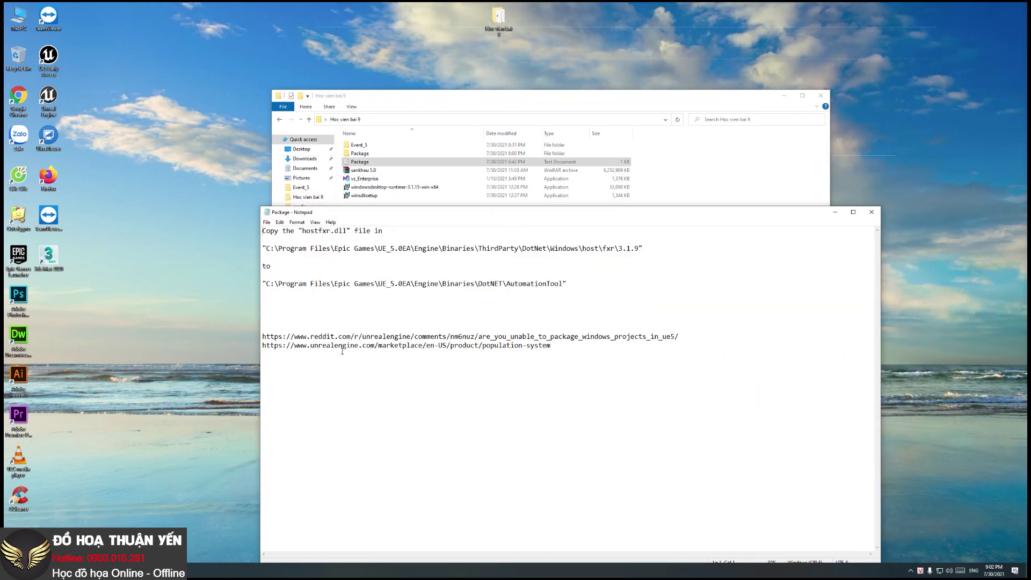
pyautogui.keyDown('ctrl'); pyautogui.scroll(1, 544, 314); pyautogui.keyUp('ctrl')
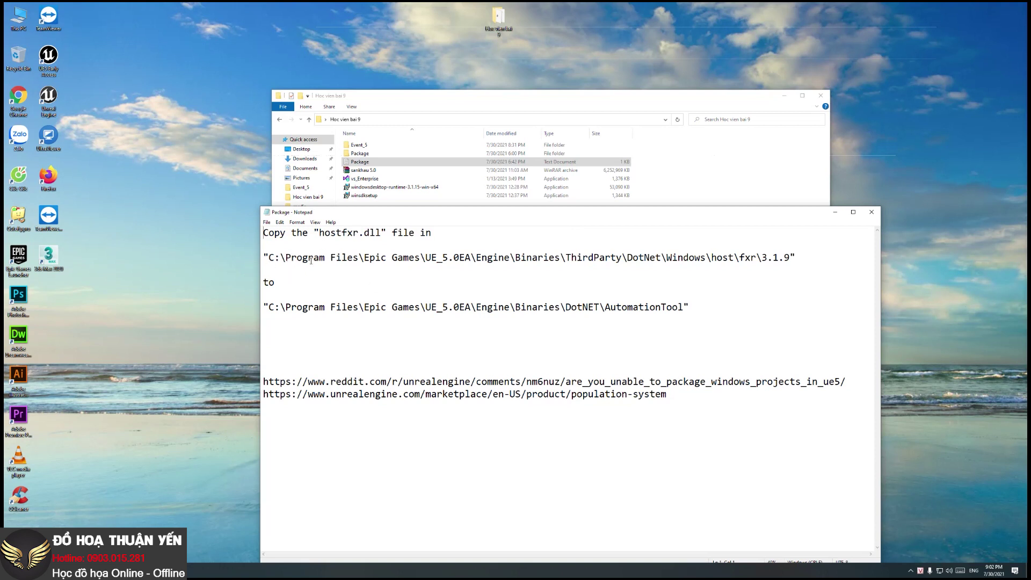
# Select the hostfxr source and AutomationTool destination paths, then close the notes
pyautogui.moveTo(286, 257); pyautogui.dragTo(500, 258)
pyautogui.click(607, 257)
pyautogui.moveTo(269, 306); pyautogui.dragTo(689, 306)
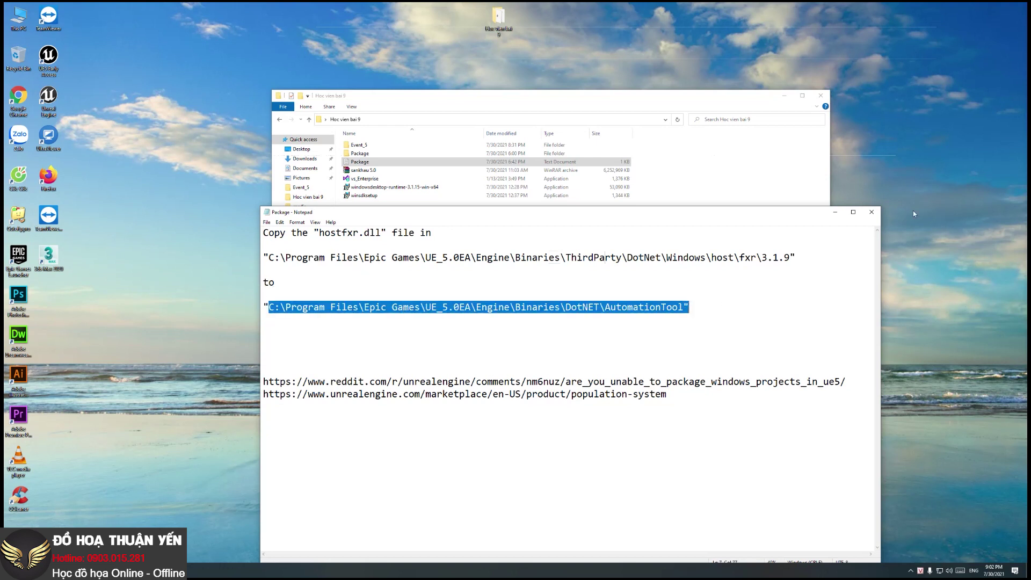
pyautogui.click(872, 212)
pyautogui.click(429, 263)
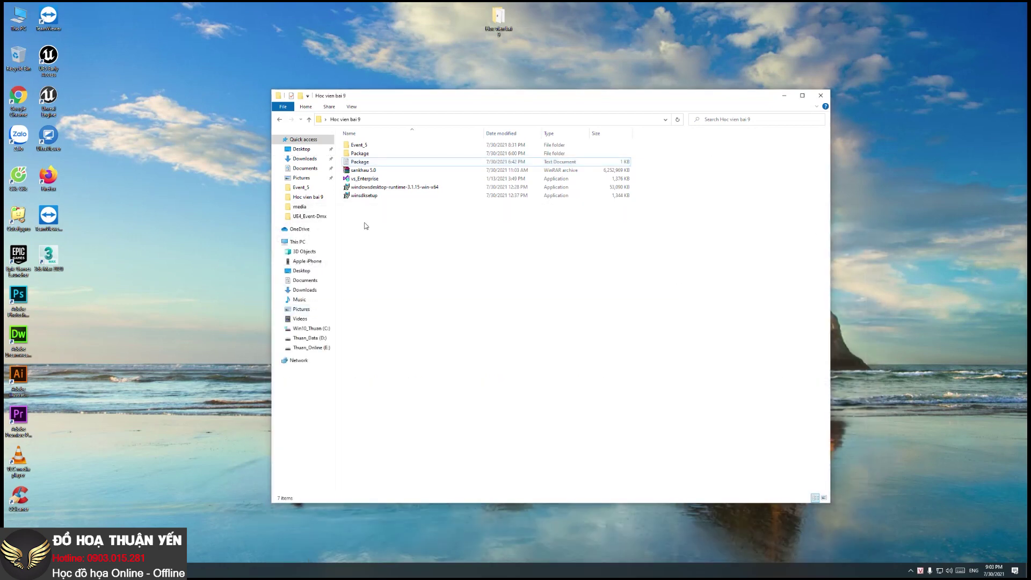
# Select windowsdesktop-runtime, then run the winsdksetup installer
pyautogui.click(395, 188)
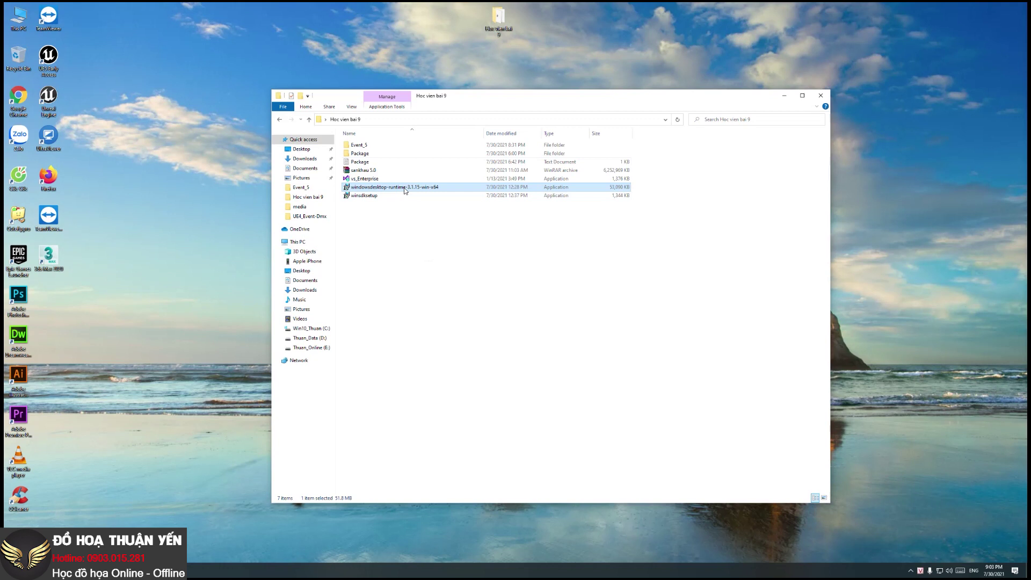
pyautogui.click(371, 198)
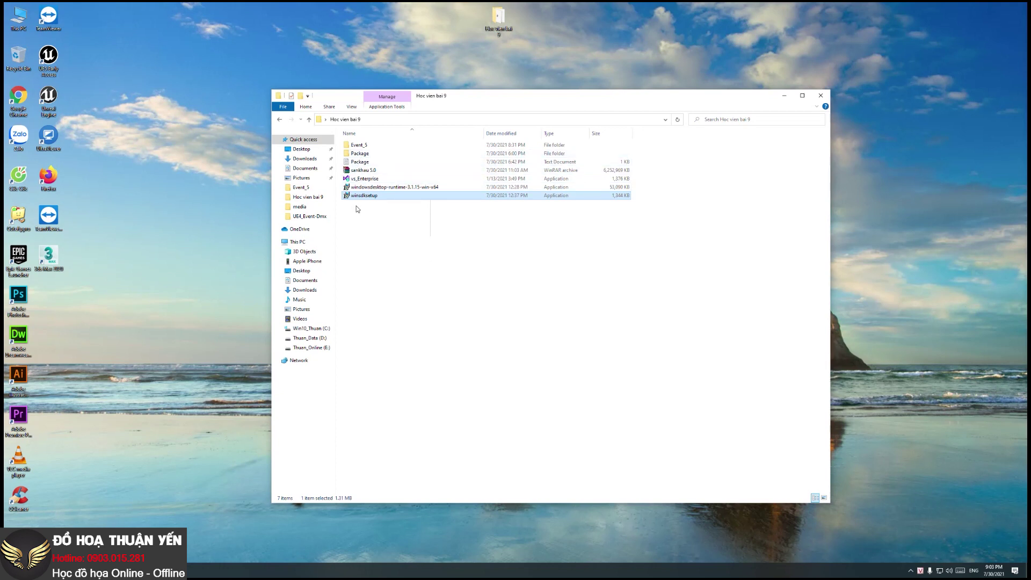
pyautogui.doubleClick(393, 201)
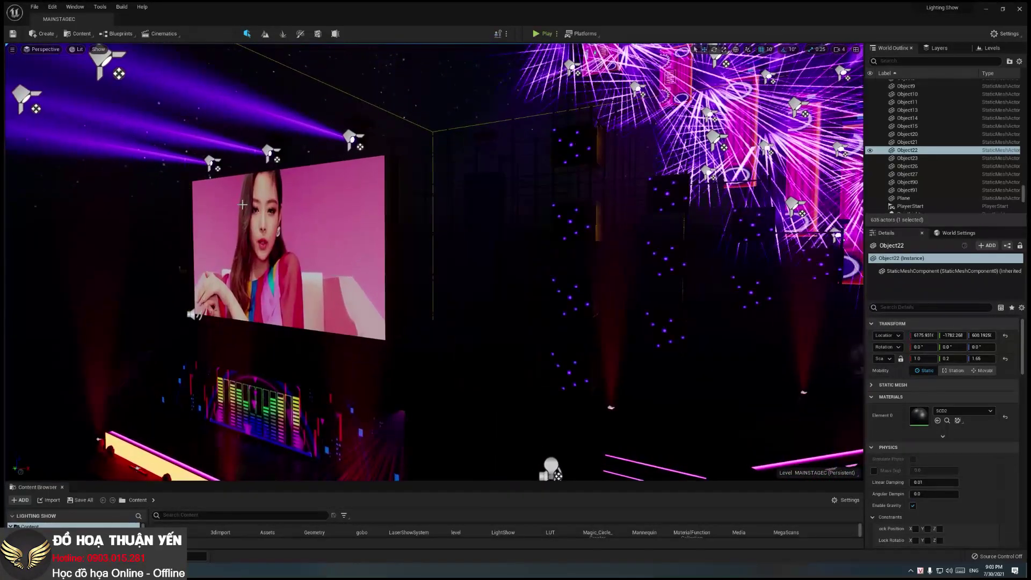
# Select the video screen Object005, run and stop Play in Editor, and close the Message Log
pyautogui.click(290, 247)
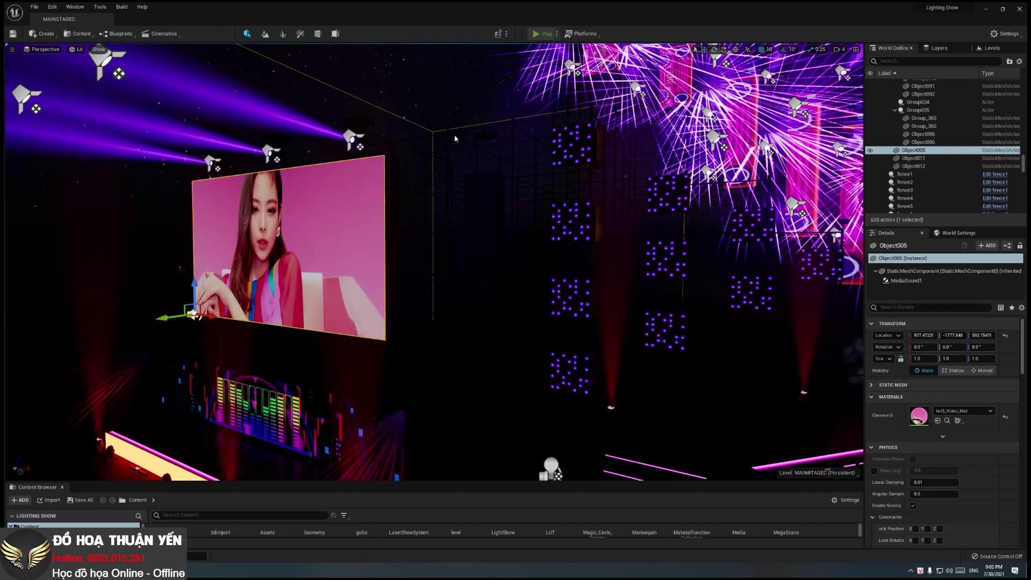
pyautogui.hotkey('alt', 'p')
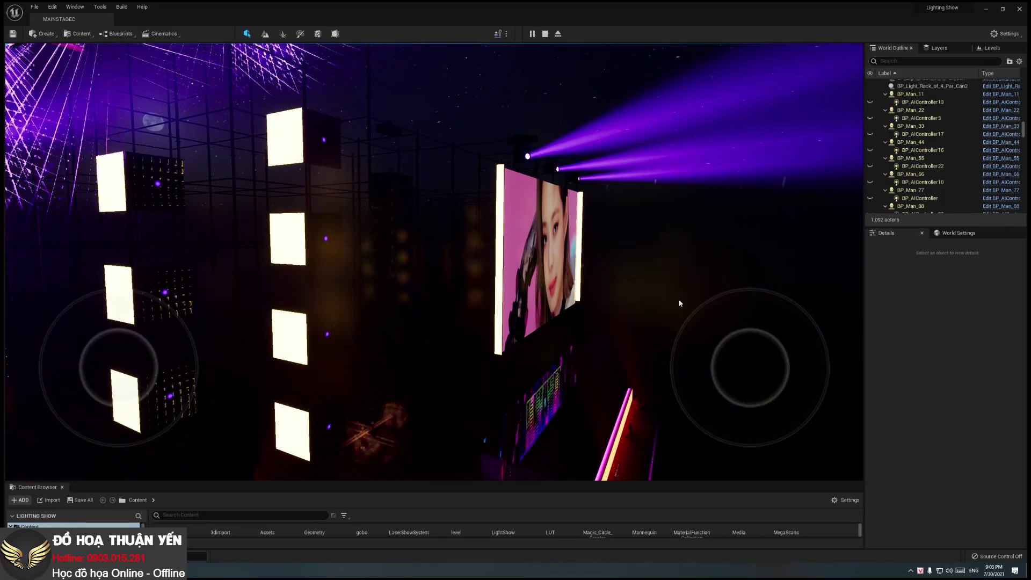
pyautogui.press('Escape')
pyautogui.click(708, 170)
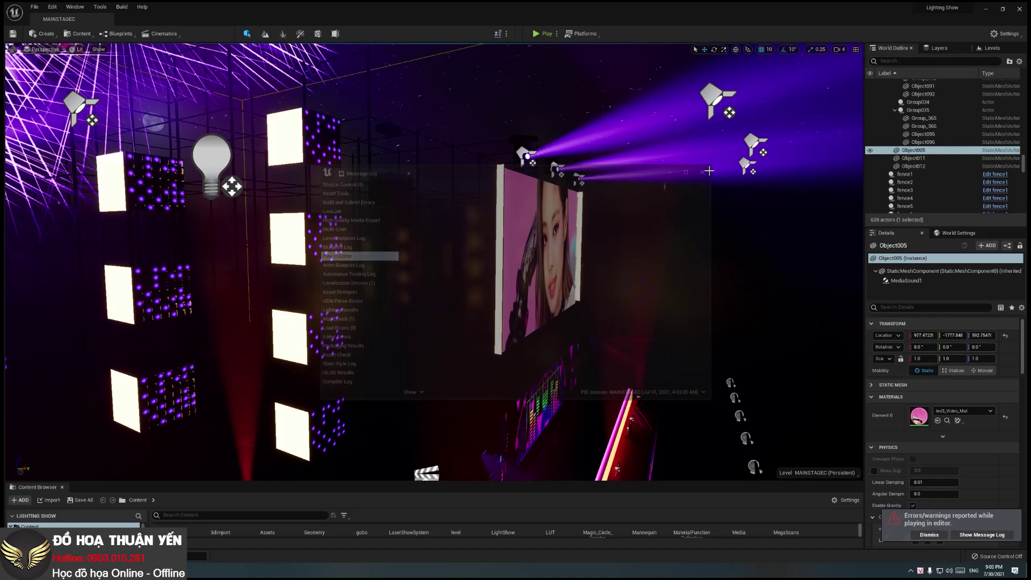
pyautogui.click(987, 8)
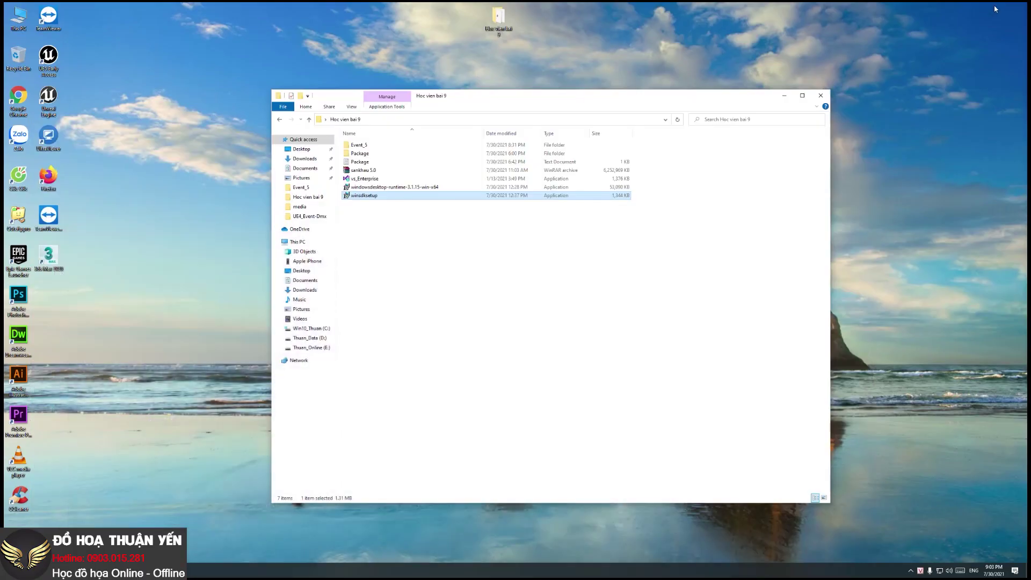
# Launch sankhau.exe from the Package > Windows build folder, then quit it with Alt+F4
pyautogui.click(360, 154)
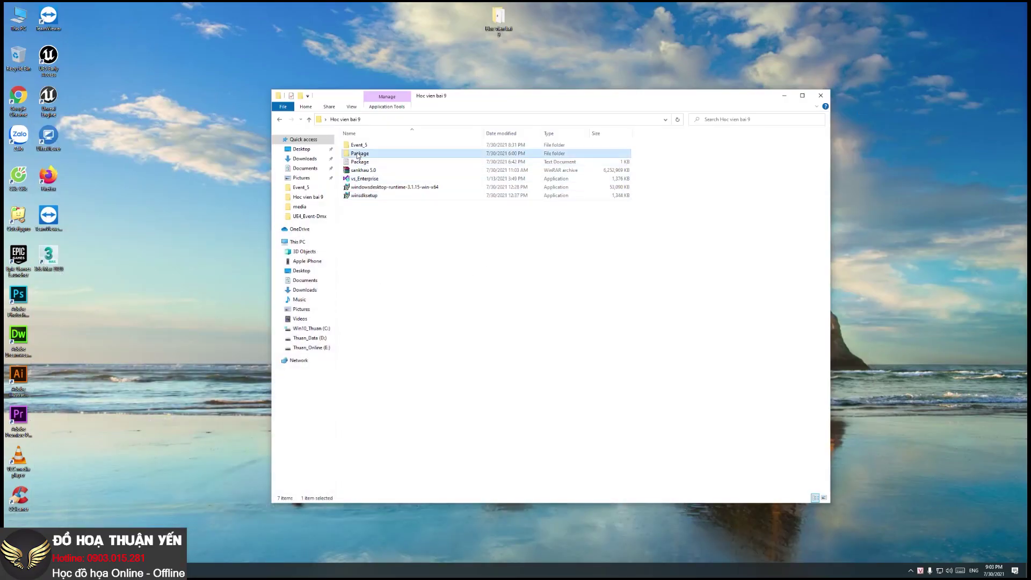
pyautogui.doubleClick(361, 154)
pyautogui.doubleClick(358, 145)
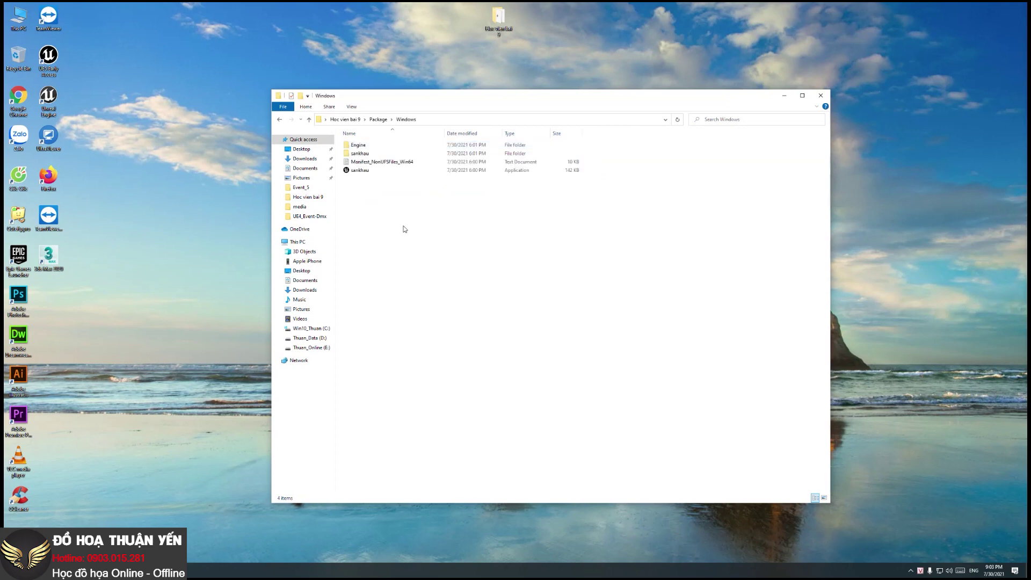
pyautogui.doubleClick(365, 170)
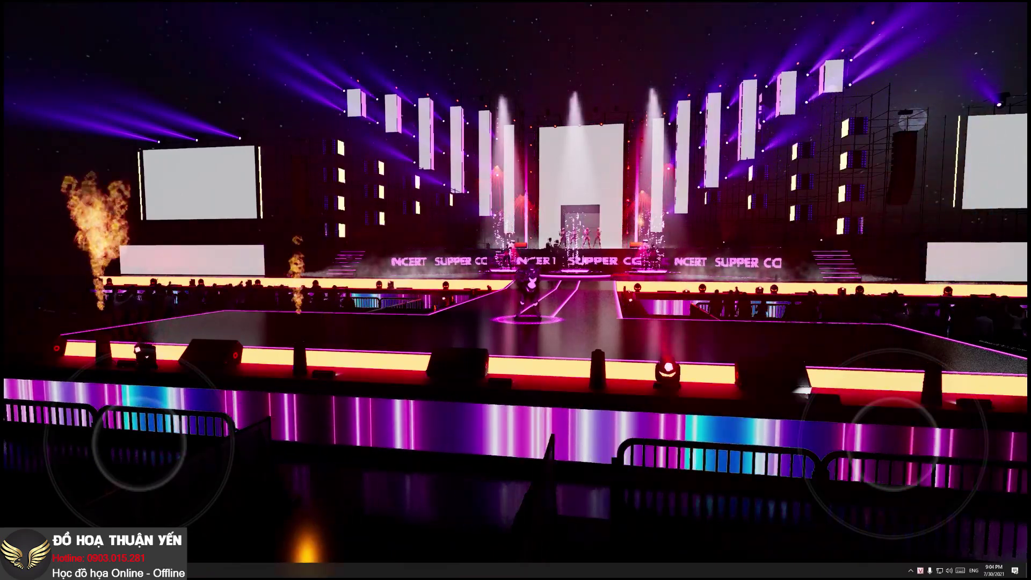
pyautogui.hotkey('alt', 'F4')
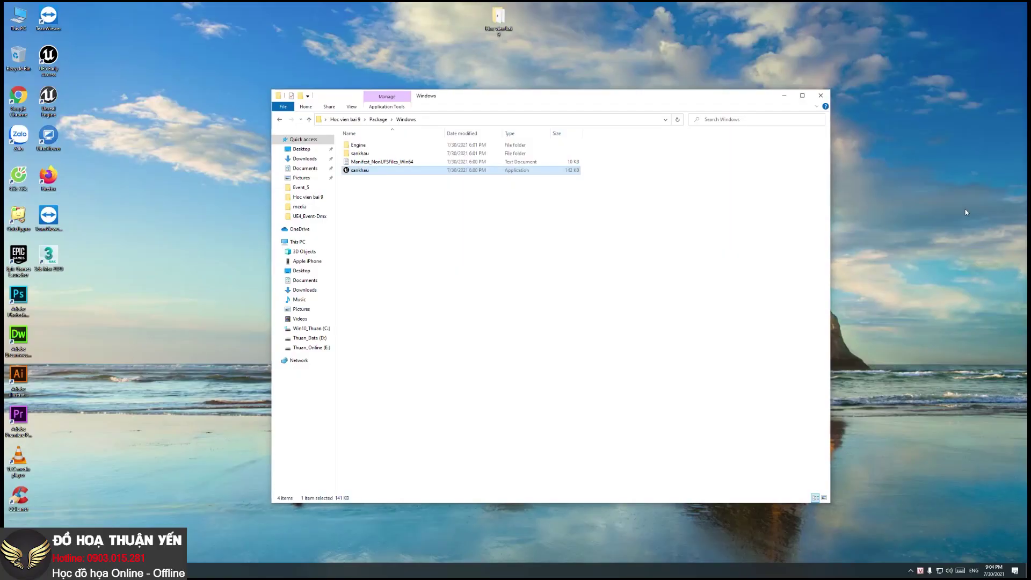
# Open a second Explorer window and browse into the Package > Windows build folder
pyautogui.doubleClick(510, 18)
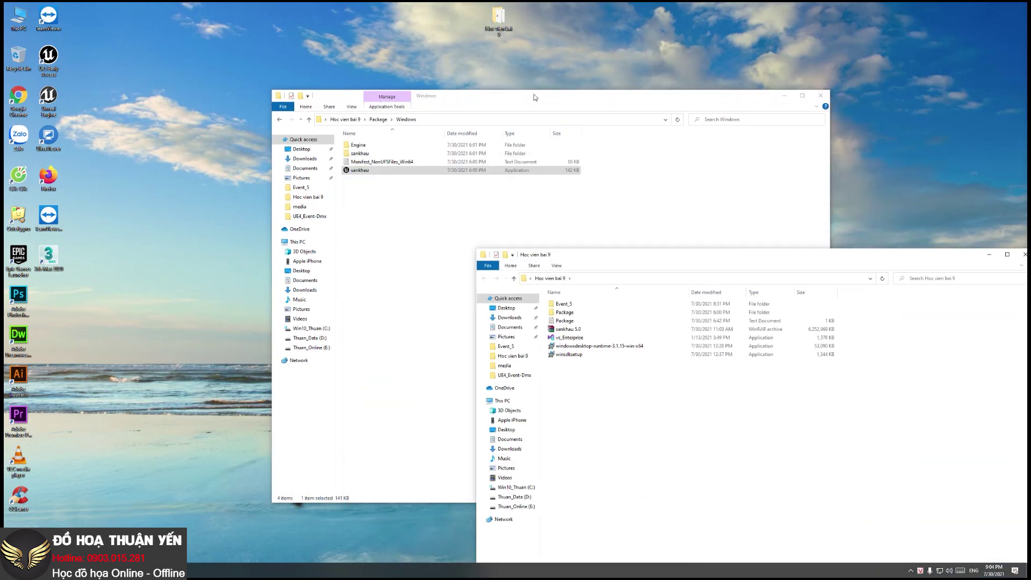
pyautogui.moveTo(535, 97)
pyautogui.mouseDown()
pyautogui.moveTo(374, 78)
pyautogui.moveTo(413, 72)
pyautogui.mouseUp()
pyautogui.click(280, 92)
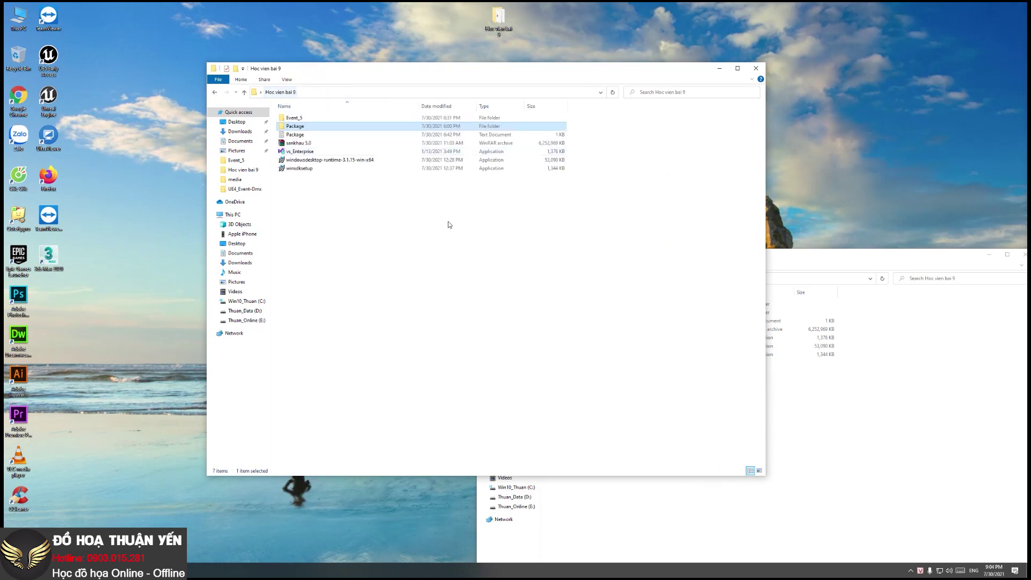
pyautogui.doubleClick(302, 127)
pyautogui.doubleClick(312, 116)
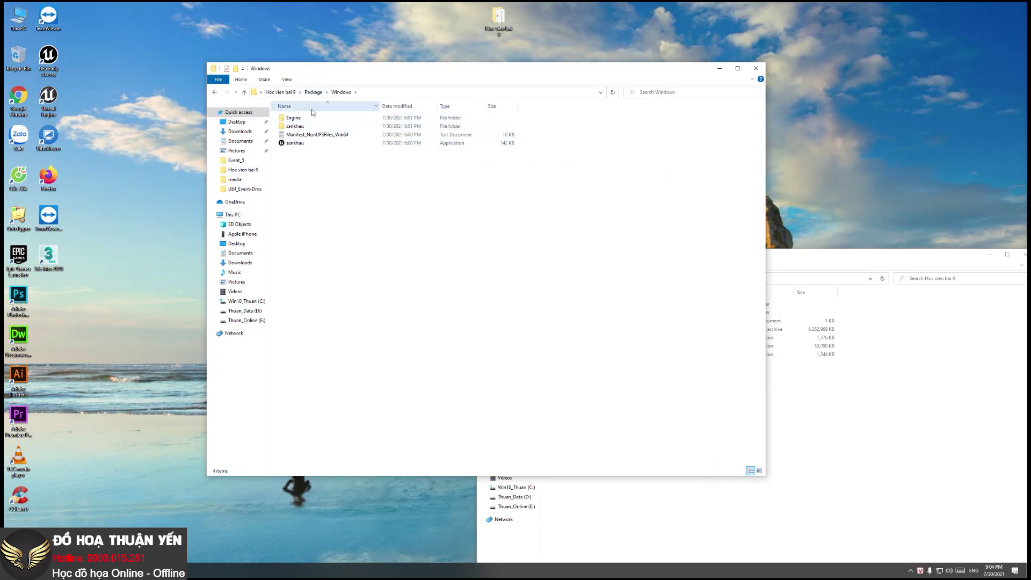
pyautogui.doubleClick(293, 117)
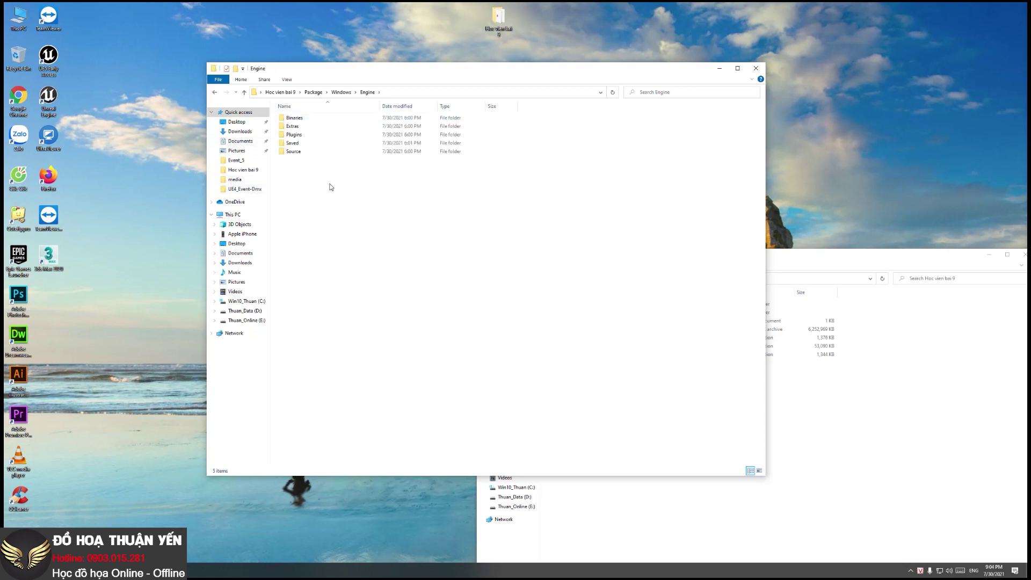
pyautogui.hotkey('alt', 'Left')
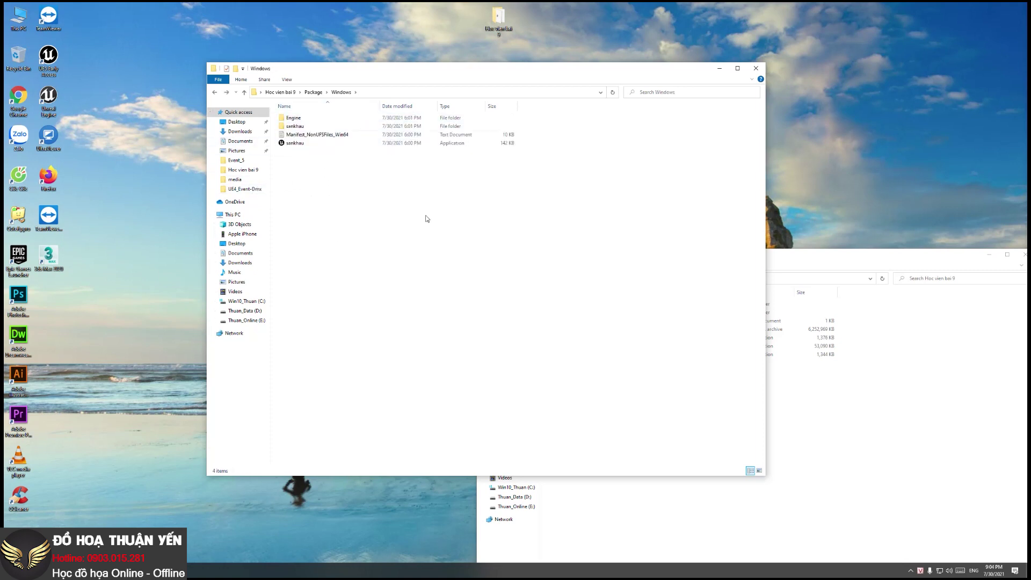
# Navigate the first window to Package > Windows > sankhau > Content, showing Paks
pyautogui.click(313, 93)
pyautogui.doubleClick(292, 120)
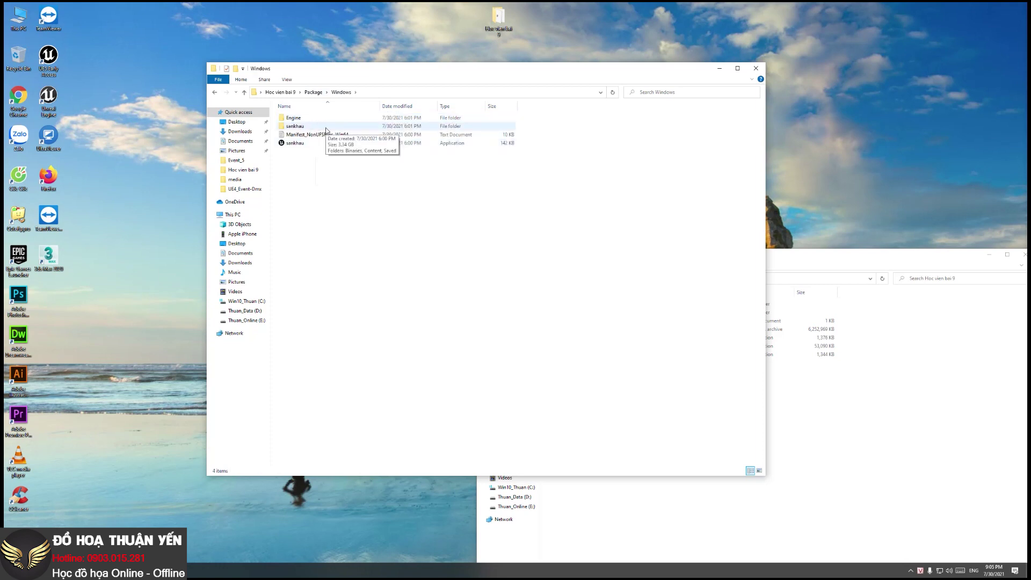
pyautogui.doubleClick(295, 126)
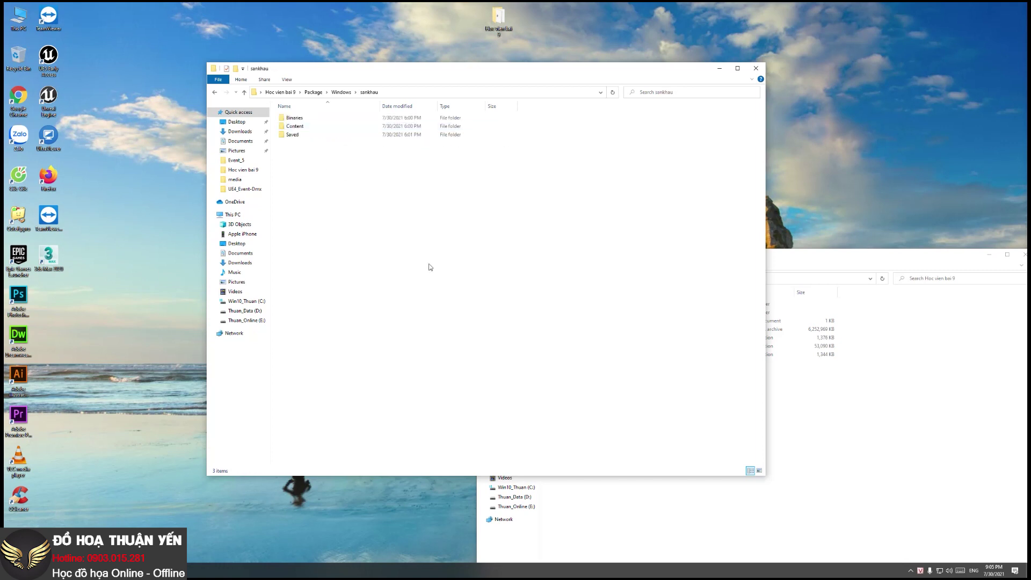
pyautogui.doubleClick(297, 127)
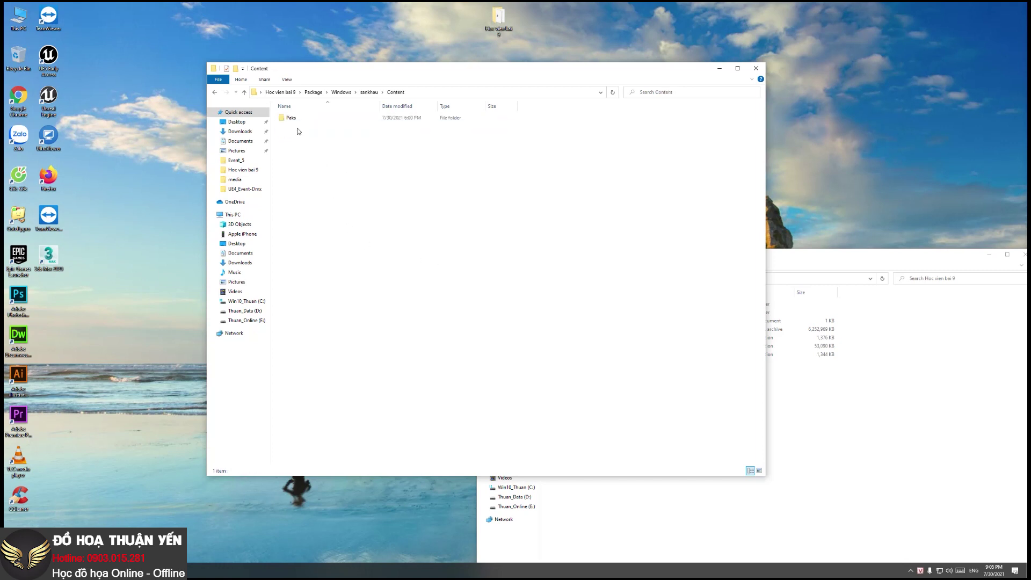
# Arrange both windows side by side and open Event_5's Content folder in the second
pyautogui.moveTo(432, 73); pyautogui.dragTo(349, 52)
pyautogui.moveTo(790, 263); pyautogui.dragTo(790, 156)
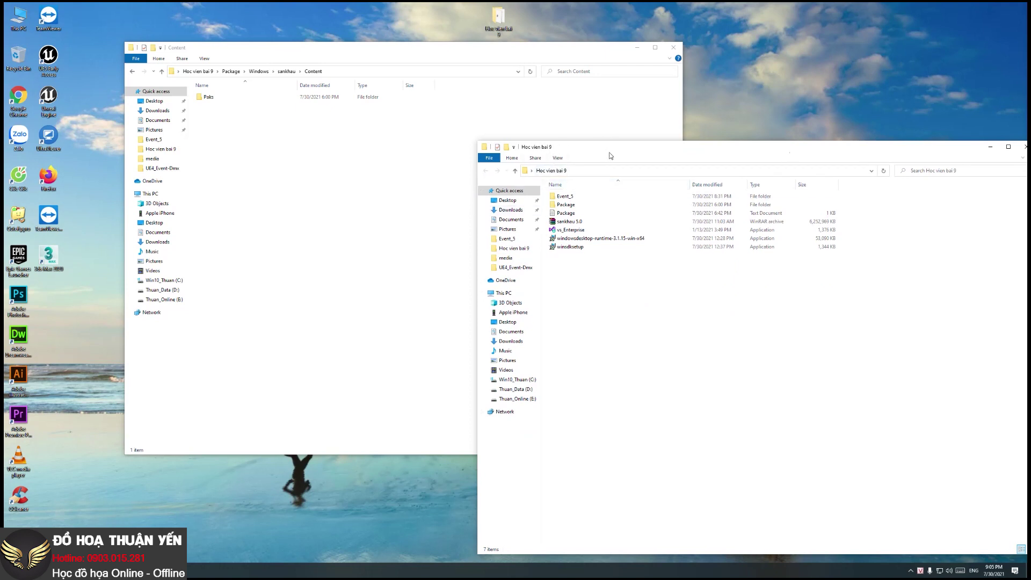
pyautogui.doubleClick(562, 197)
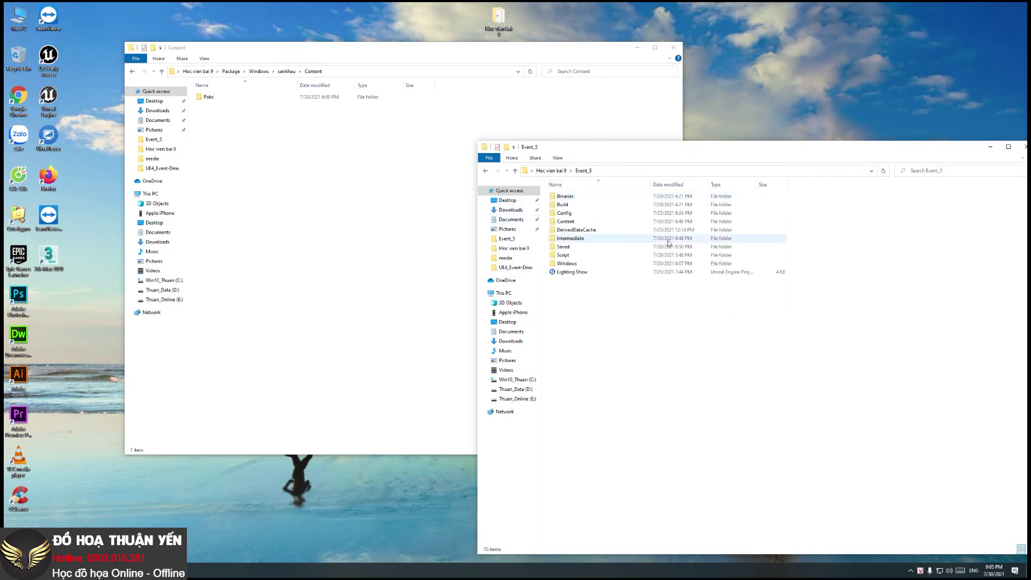
pyautogui.doubleClick(566, 221)
pyautogui.click(1019, 534)
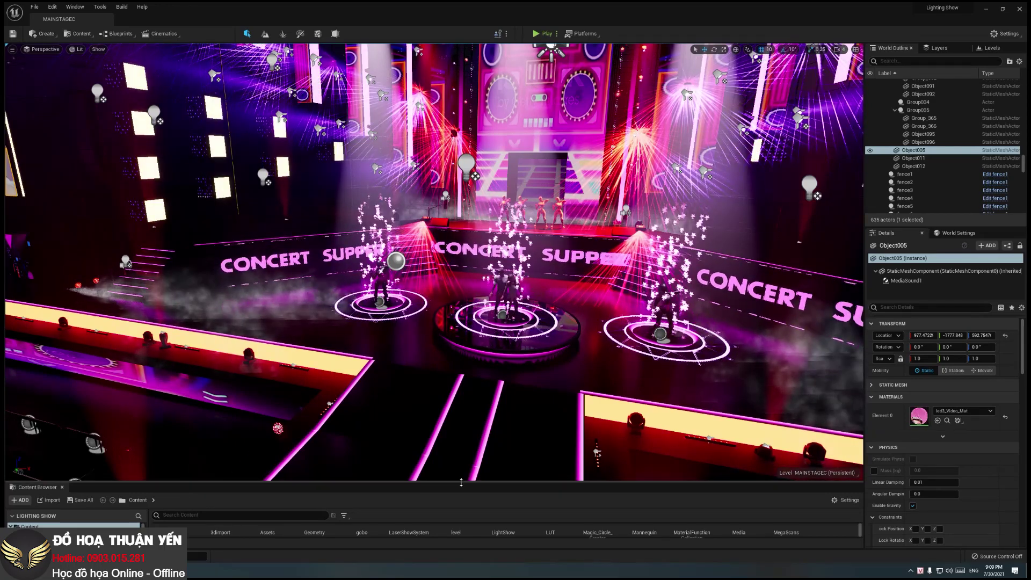
# Enlarge the Content Browser, open the level folder, and orbit closer to the stage front
pyautogui.moveTo(461, 482); pyautogui.dragTo(462, 417)
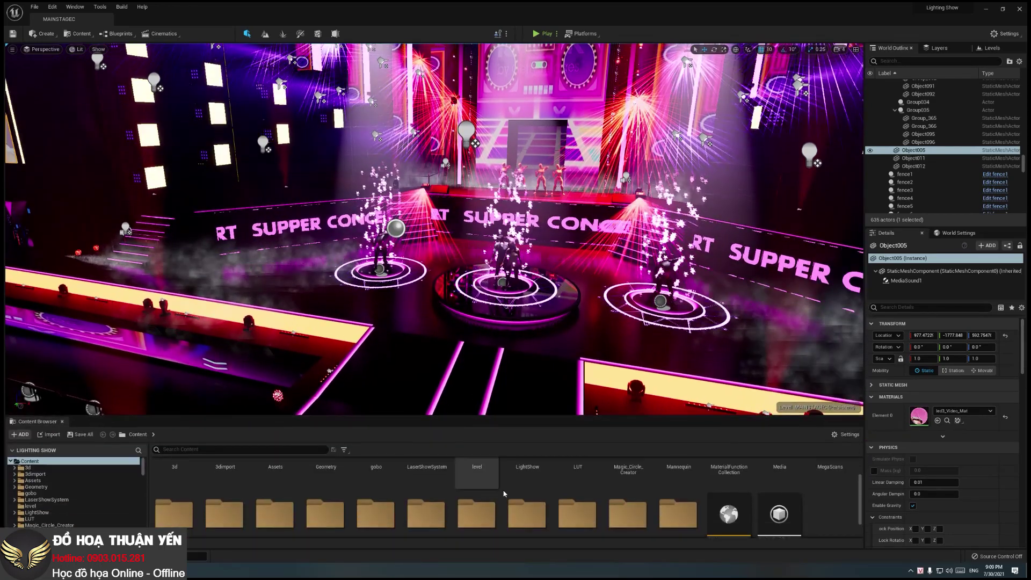
pyautogui.doubleClick(475, 465)
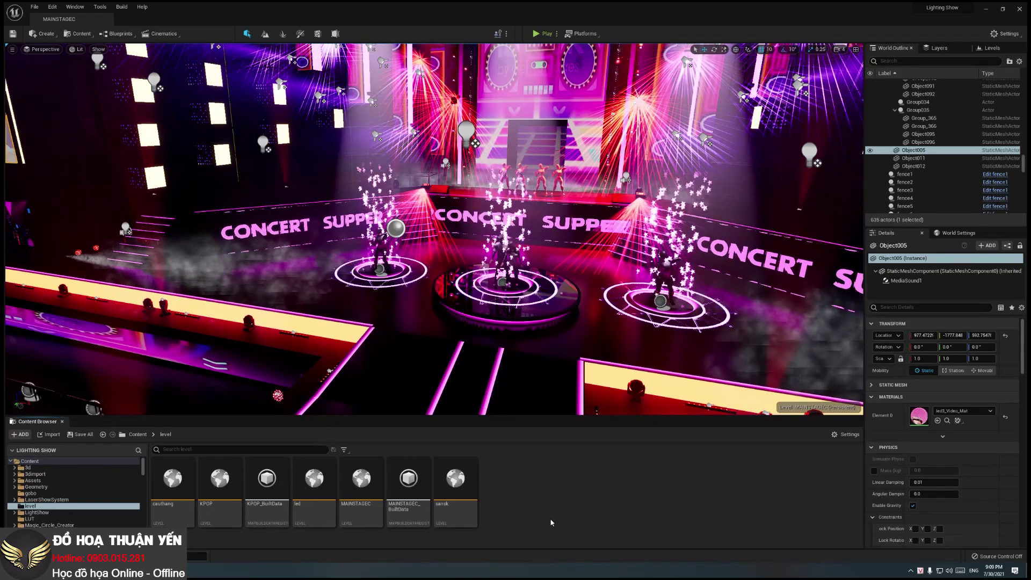
pyautogui.moveTo(569, 376)
pyautogui.mouseDown(button='right')
pyautogui.moveTo(537, 371)
pyautogui.moveTo(537, 322)
pyautogui.mouseUp(button='right')
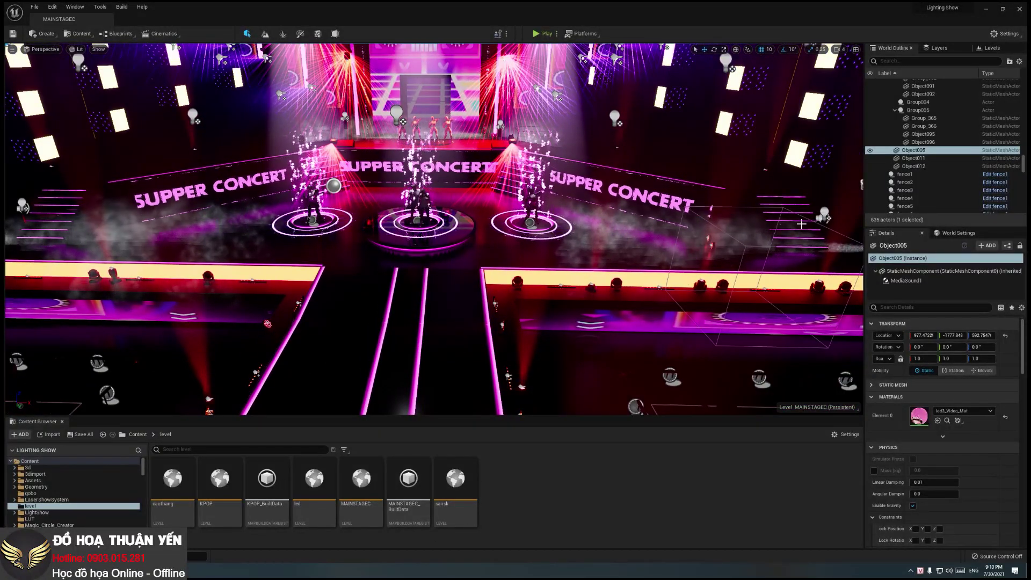
pyautogui.moveTo(801, 224); pyautogui.dragTo(801, 207, button='right')
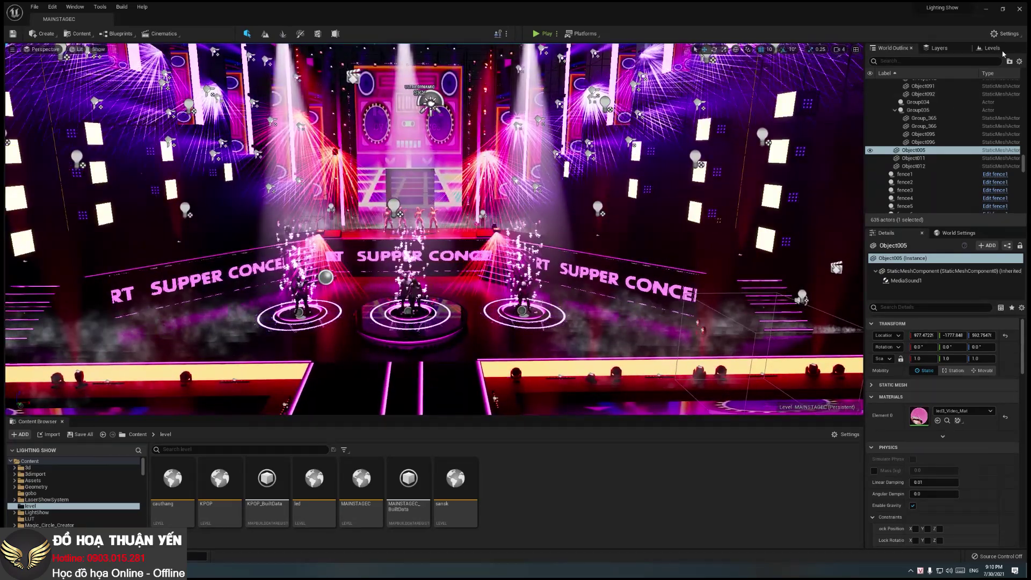
# Detach the Levels list into its own window and hide sansk, led, KPOP and cauthang
pyautogui.moveTo(995, 54)
pyautogui.mouseDown()
pyautogui.moveTo(520, 242)
pyautogui.moveTo(542, 161)
pyautogui.mouseUp()
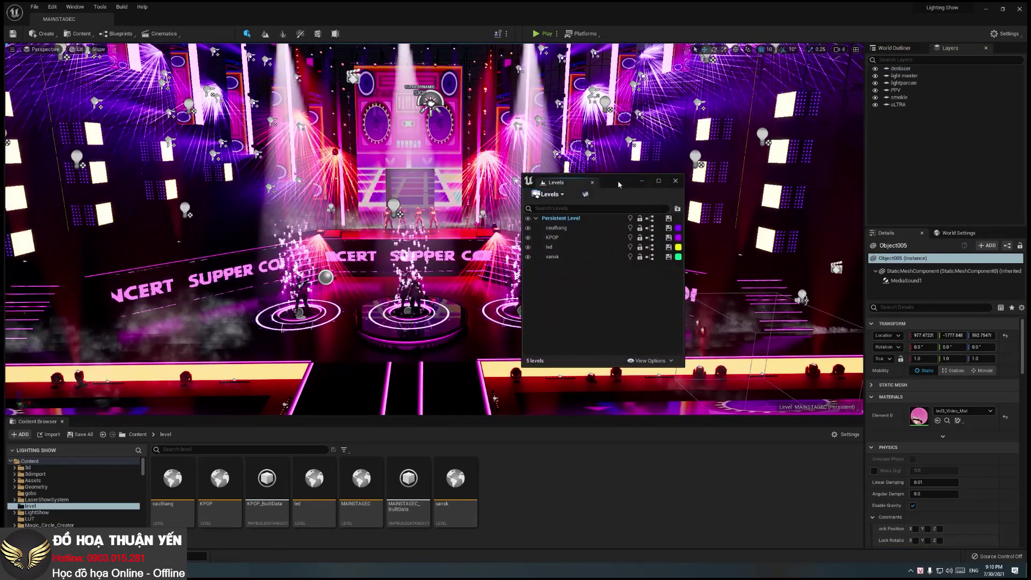
pyautogui.click(539, 232)
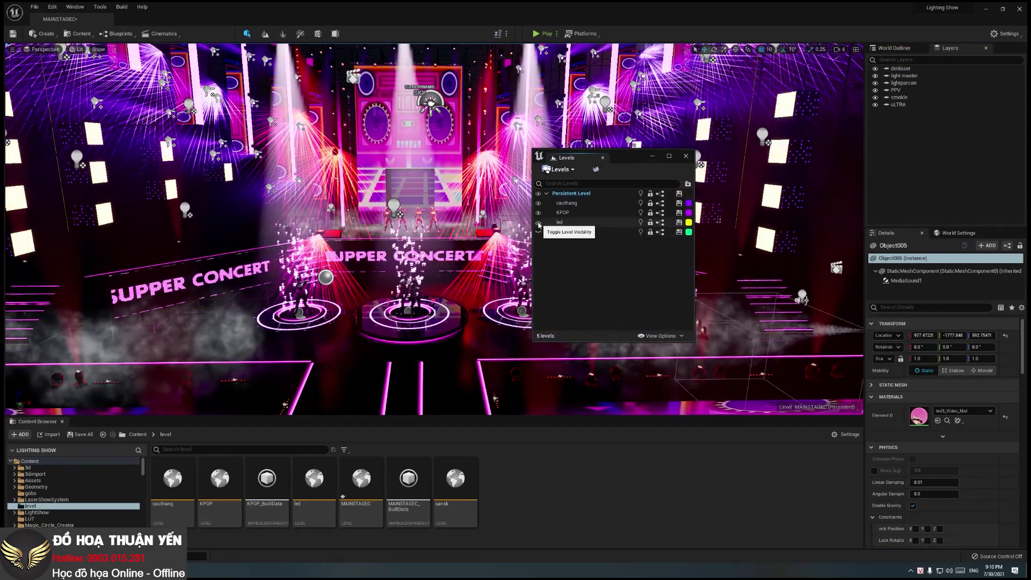
pyautogui.click(538, 222)
pyautogui.click(538, 213)
pyautogui.click(538, 203)
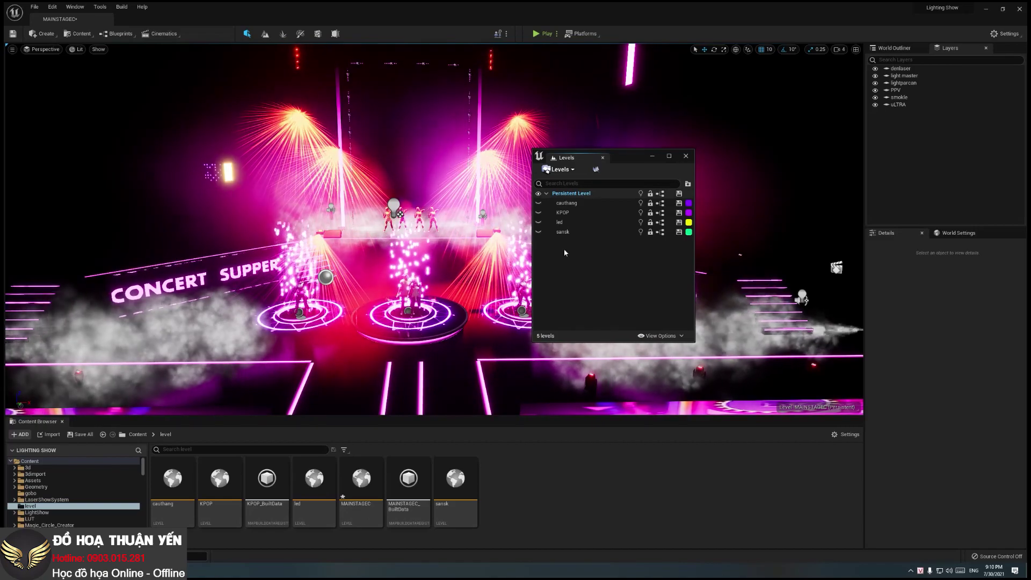
pyautogui.moveTo(628, 157); pyautogui.dragTo(778, 180)
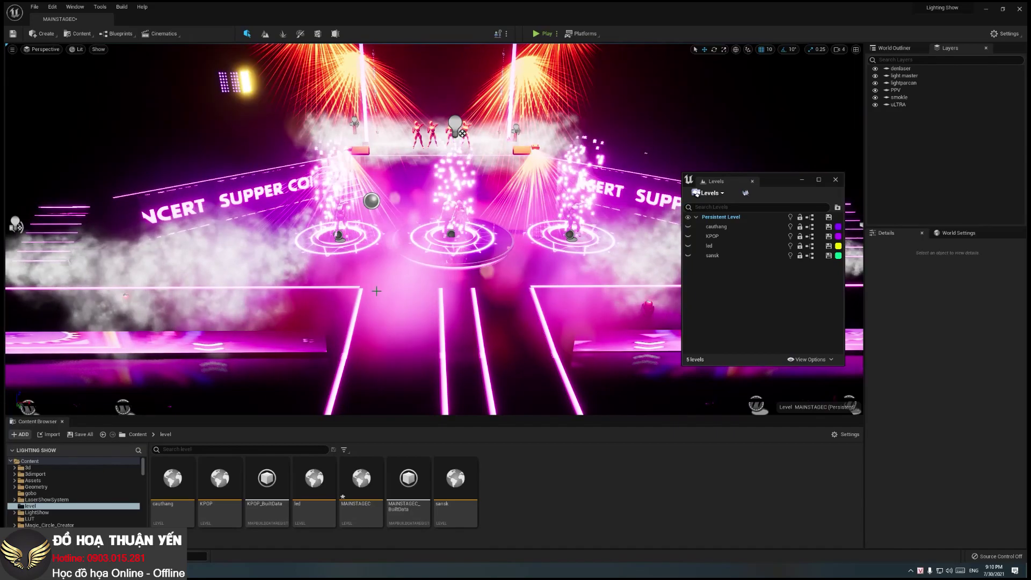
# Frame the stage, runway and crowd, select the BP_Audience crowd, and show the World Outliner
pyautogui.moveTo(330, 332); pyautogui.dragTo(329, 332, button='right')
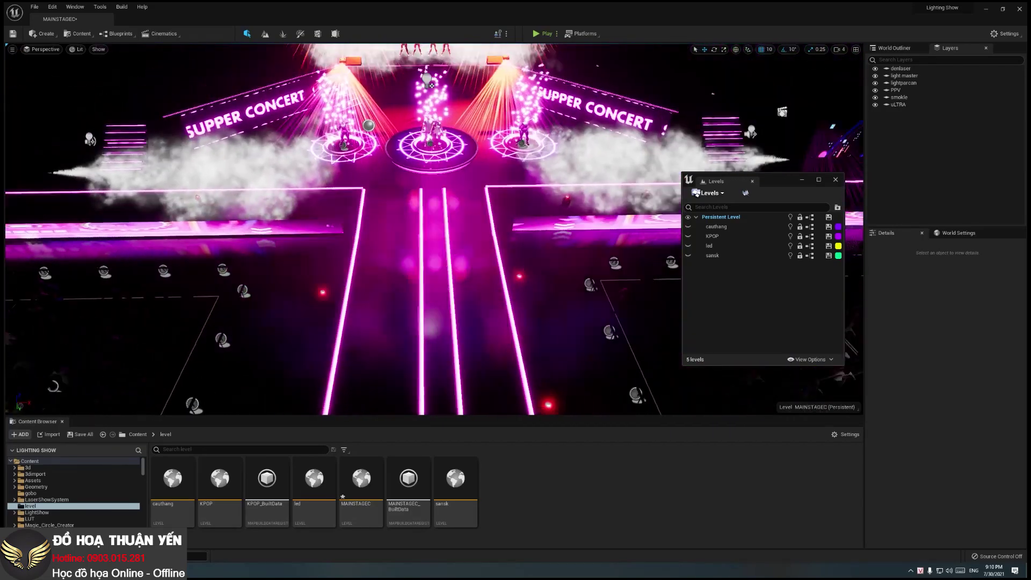
pyautogui.moveTo(243, 341); pyautogui.dragTo(243, 341, button='right')
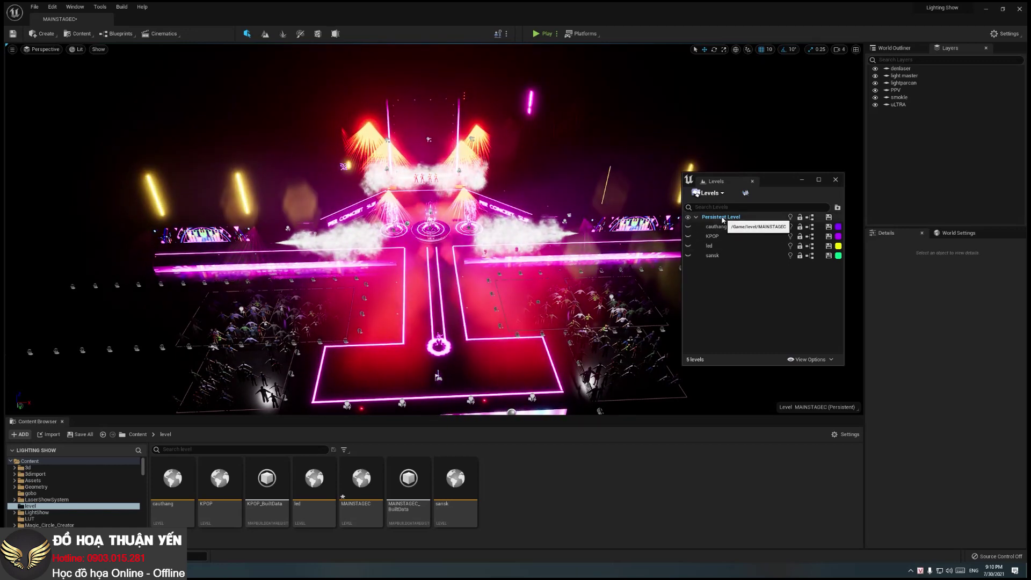
pyautogui.moveTo(429, 268); pyautogui.dragTo(430, 269, button='right')
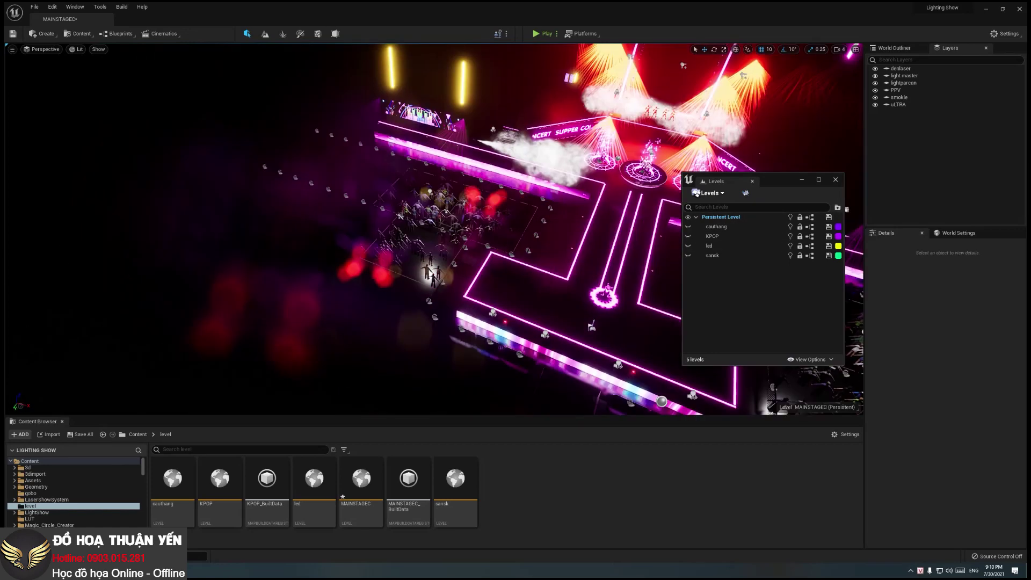
pyautogui.moveTo(351, 280); pyautogui.dragTo(352, 280, button='right')
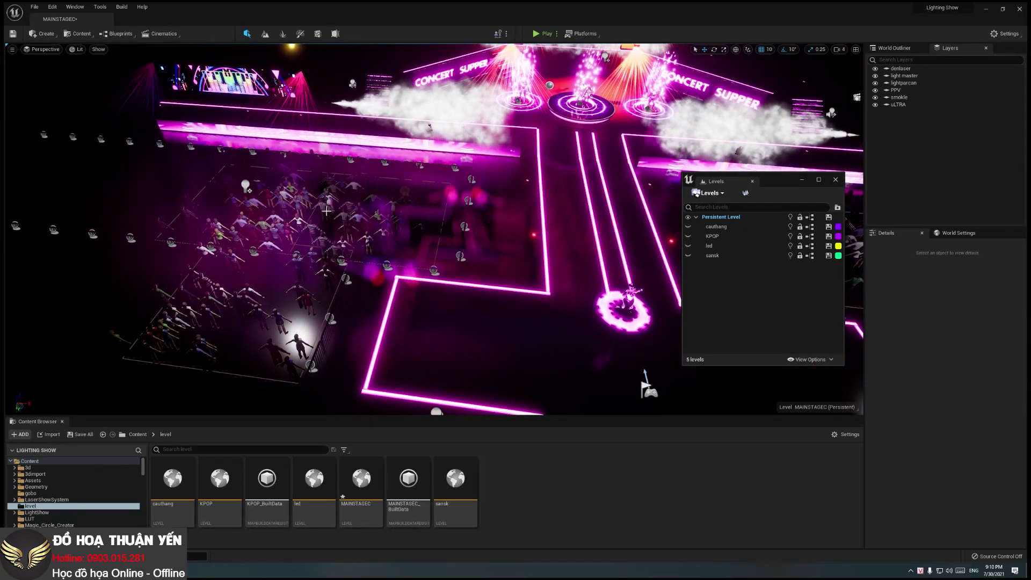
pyautogui.moveTo(398, 251); pyautogui.dragTo(397, 251, button='right')
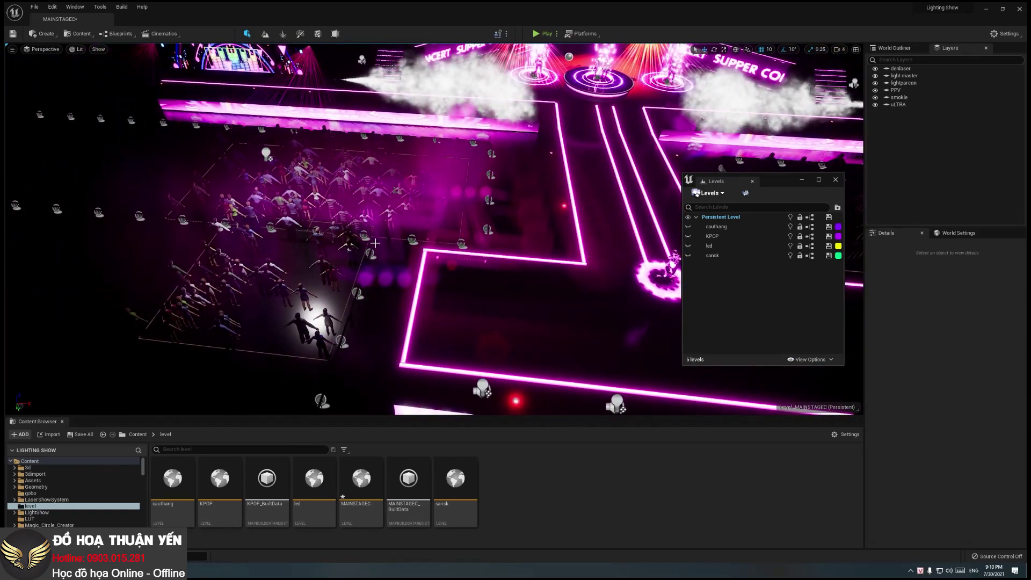
pyautogui.click(688, 218)
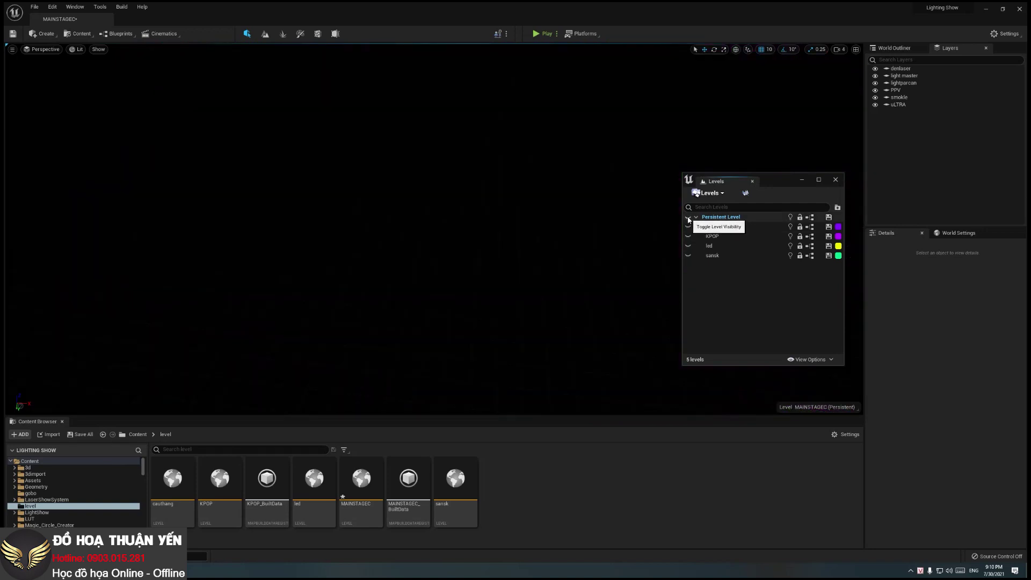
pyautogui.click(688, 217)
pyautogui.moveTo(407, 267); pyautogui.dragTo(407, 266, button='right')
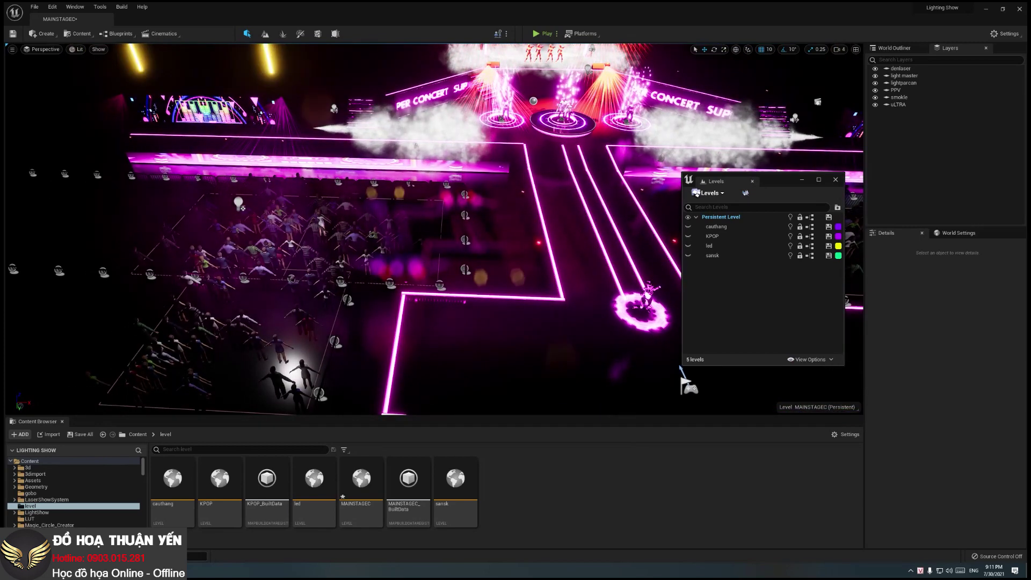
pyautogui.click(308, 251)
pyautogui.click(890, 49)
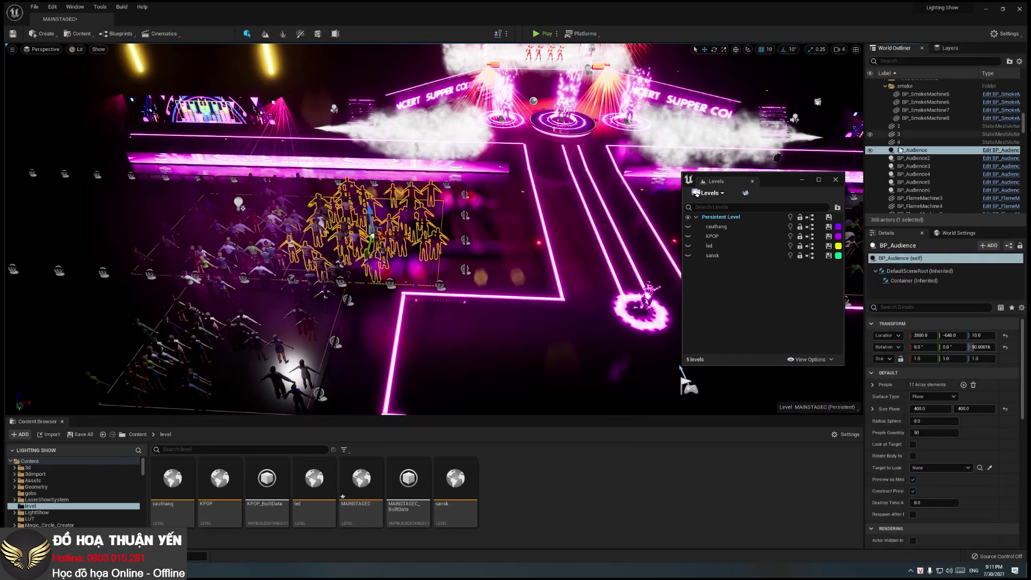
# Hide the BP_Audience crowd and frame a high overview of the stage and crowd
pyautogui.click(871, 151)
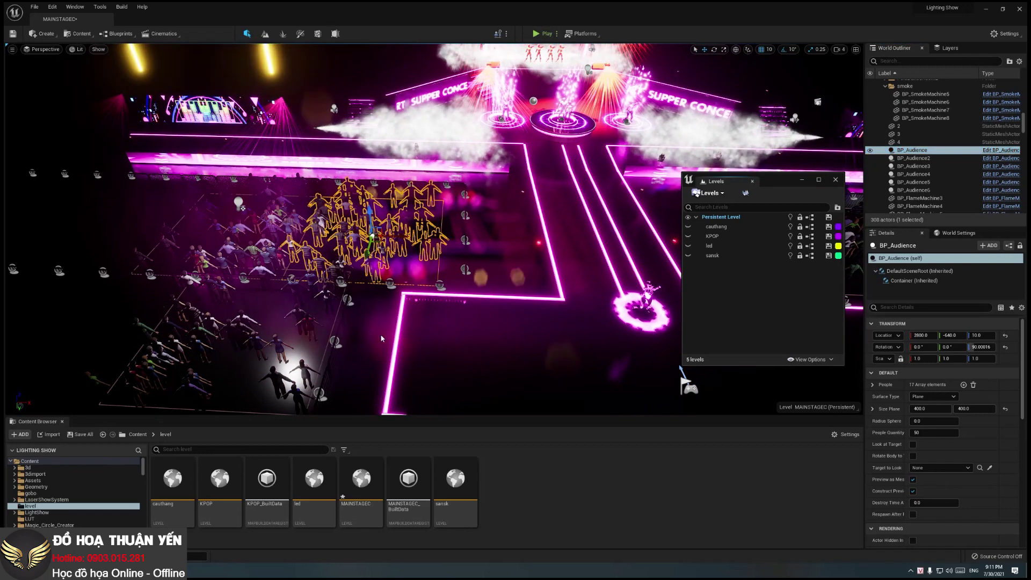
pyautogui.click(359, 247)
pyautogui.click(358, 240)
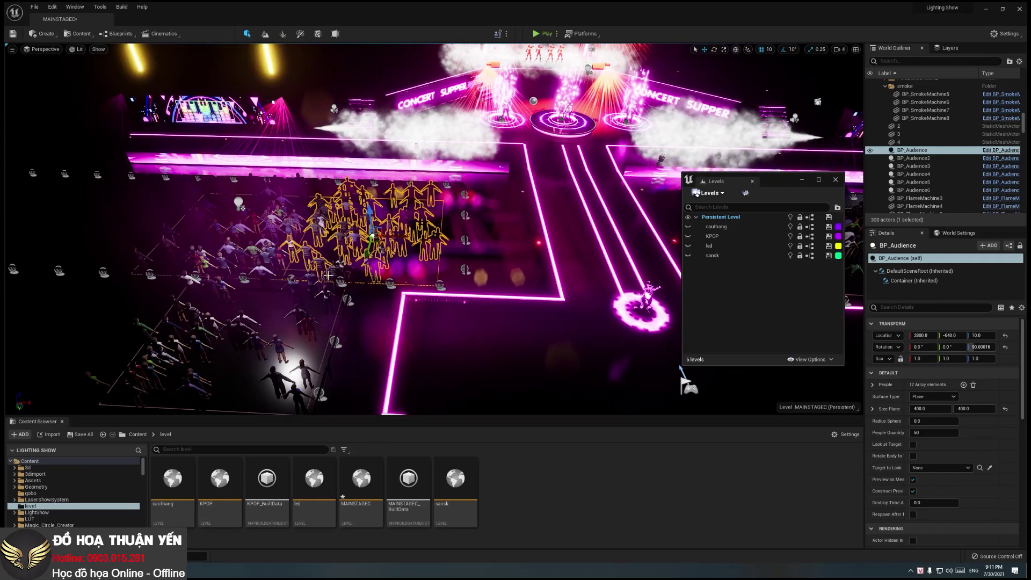
pyautogui.moveTo(681, 371); pyautogui.dragTo(697, 192, button='right')
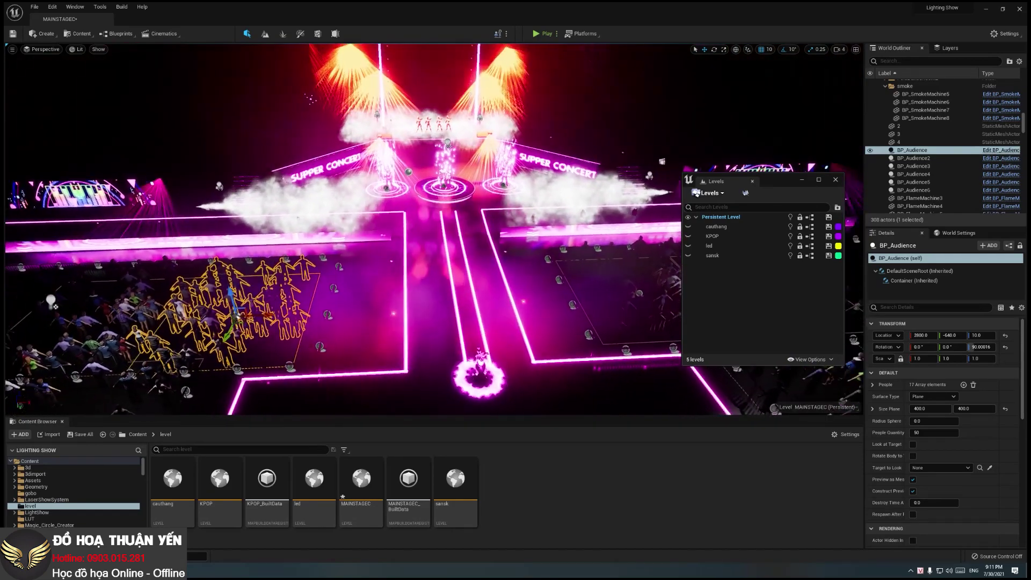
pyautogui.moveTo(644, 322); pyautogui.dragTo(645, 290, button='right')
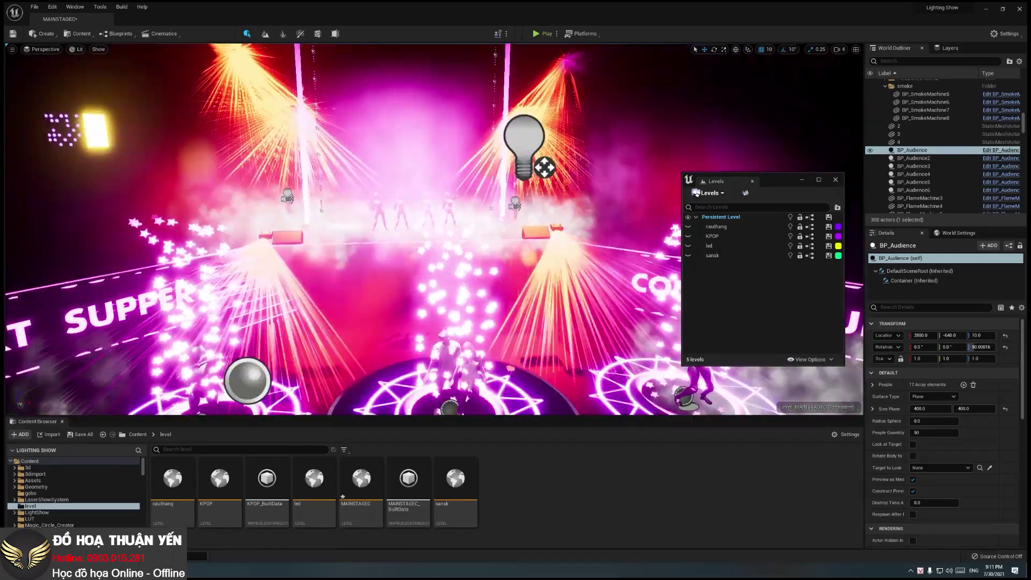
pyautogui.moveTo(645, 290); pyautogui.dragTo(644, 300, button='right')
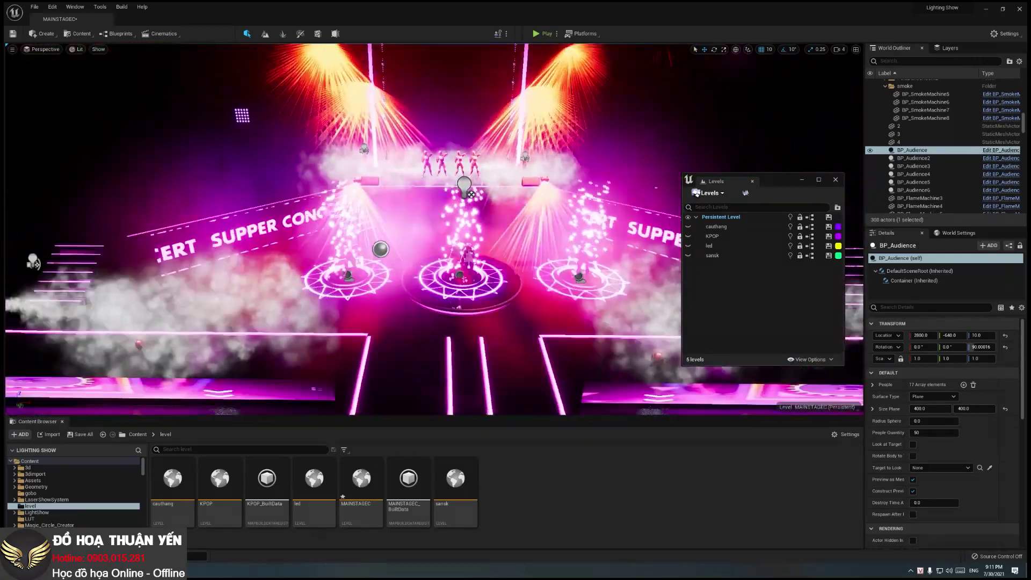
pyautogui.moveTo(462, 305); pyautogui.dragTo(463, 305, button='right')
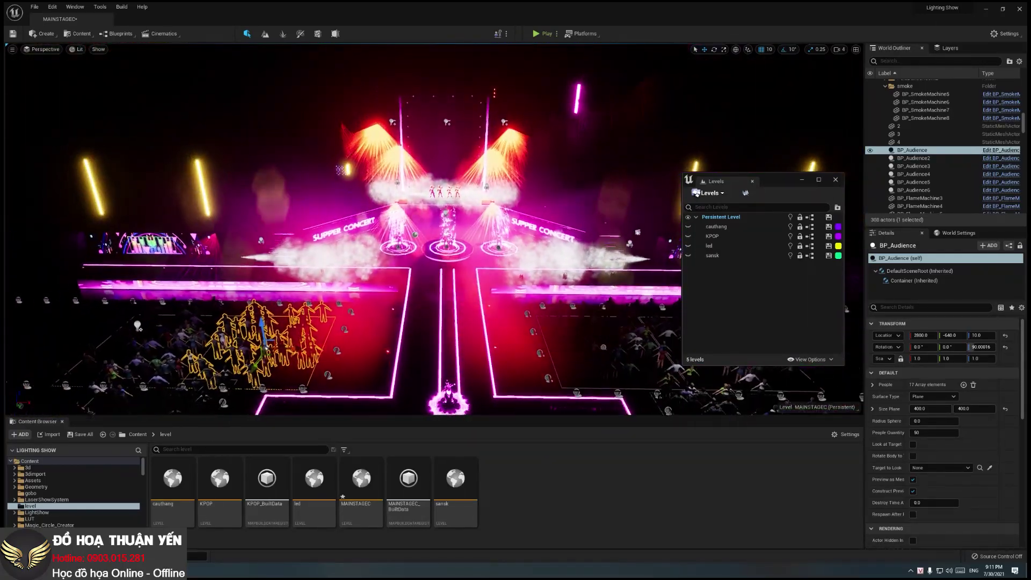
pyautogui.moveTo(462, 305); pyautogui.dragTo(463, 312, button='right')
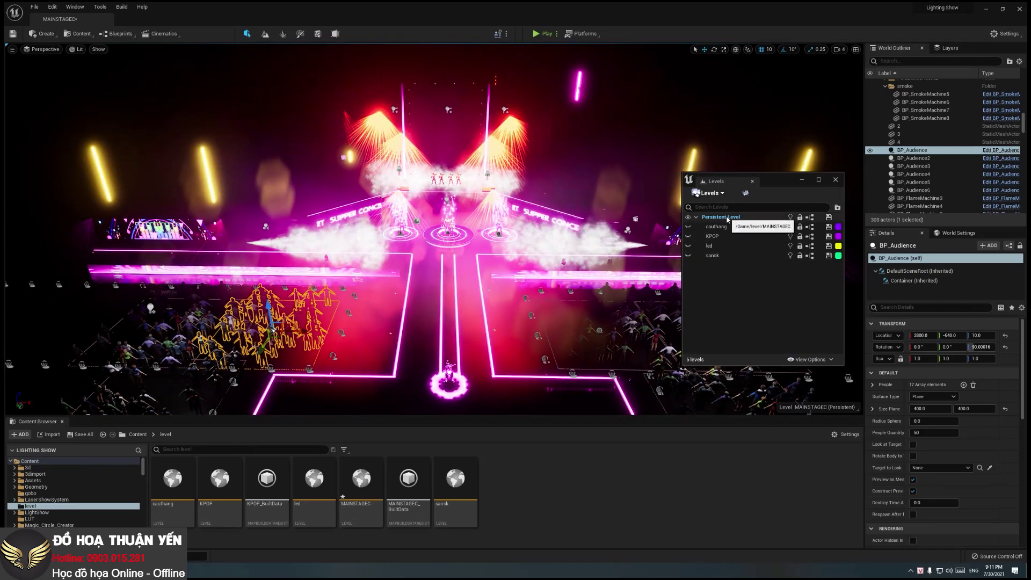
# Hide the lower-left audience group BP_Audience3 and start Play in Editor with Alt+P
pyautogui.click(734, 219)
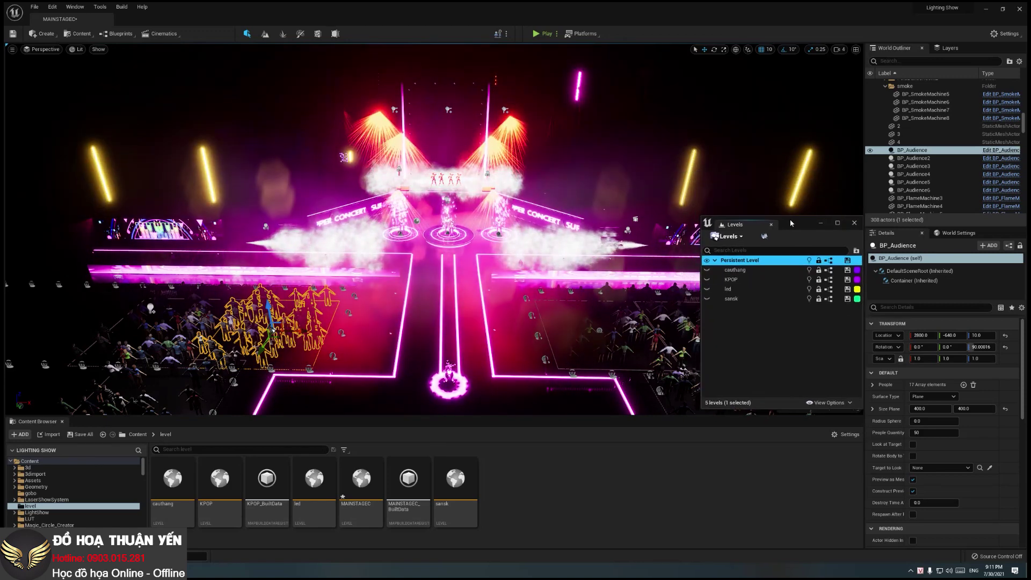
pyautogui.moveTo(774, 180); pyautogui.dragTo(886, 254)
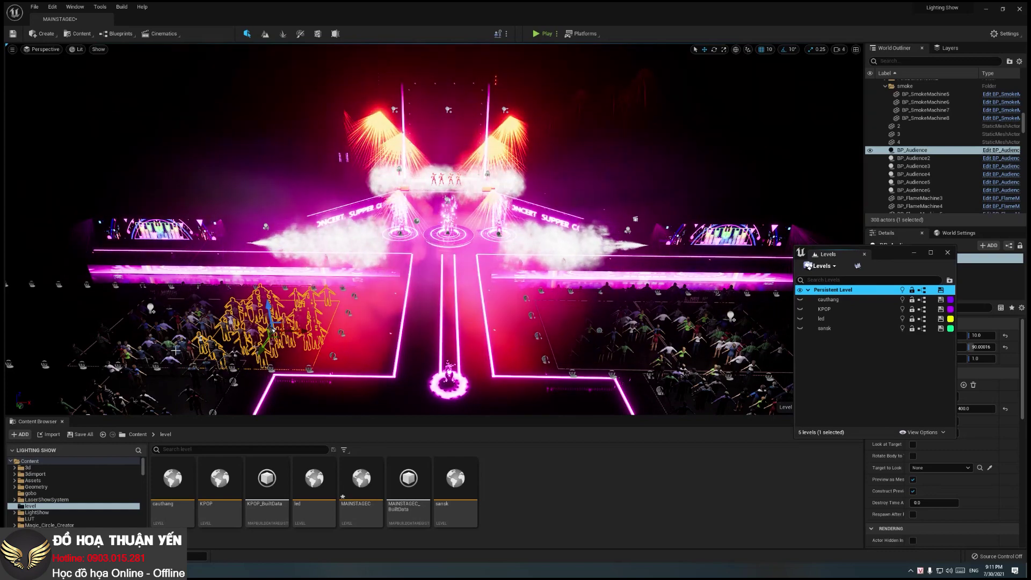
pyautogui.click(913, 166)
pyautogui.click(762, 327)
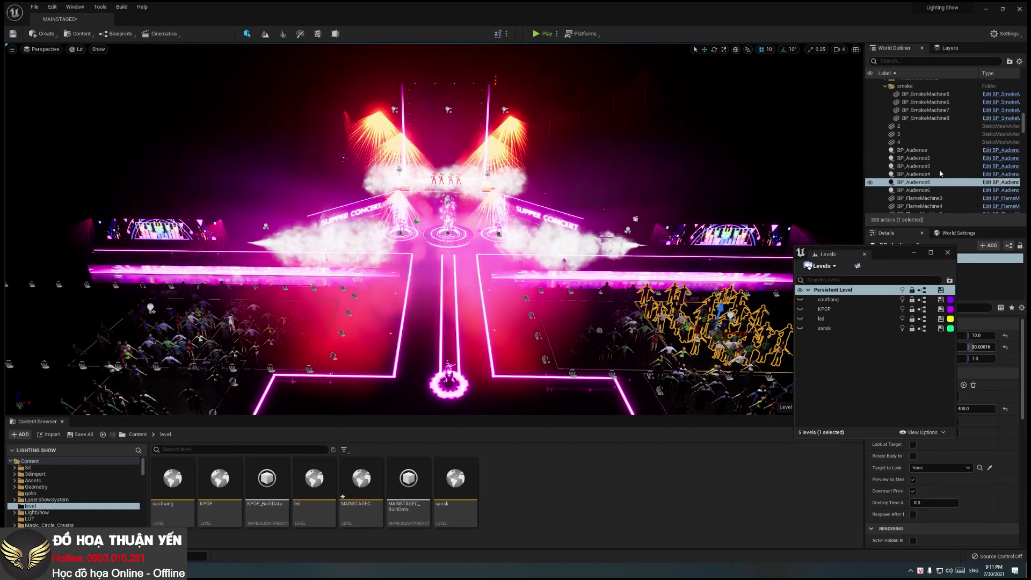
pyautogui.click(871, 168)
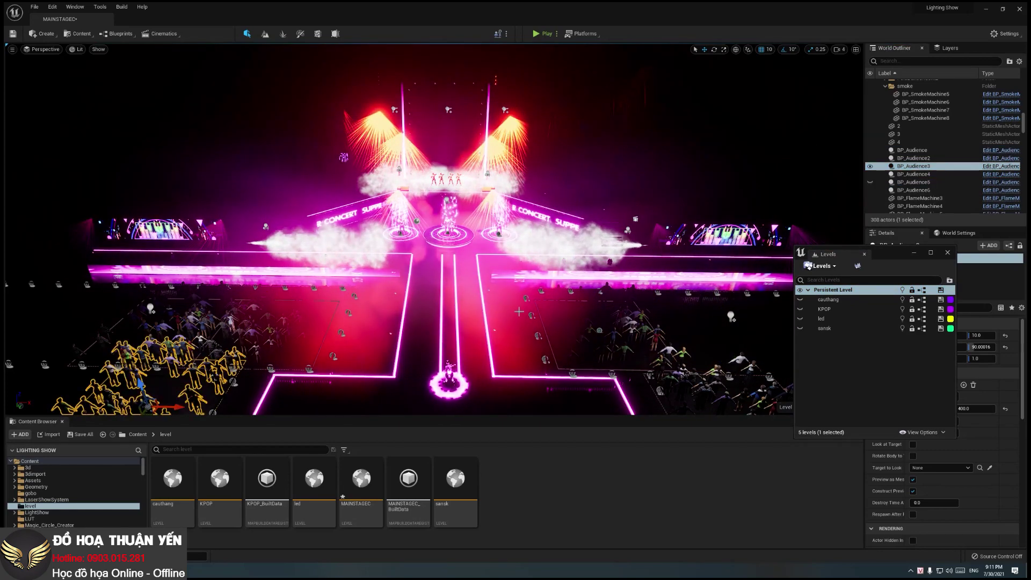
pyautogui.click(870, 168)
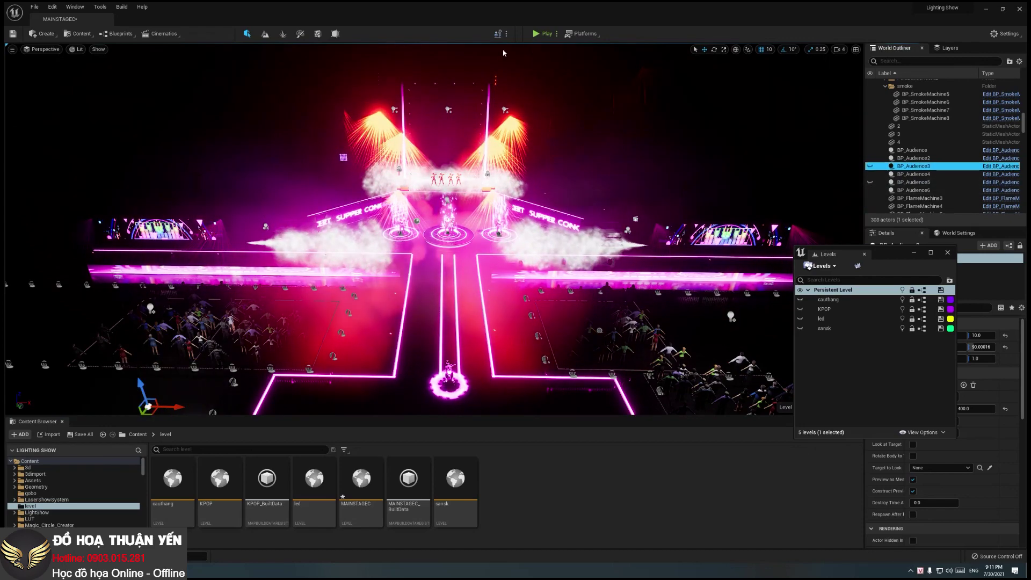
pyautogui.hotkey('alt', 'p')
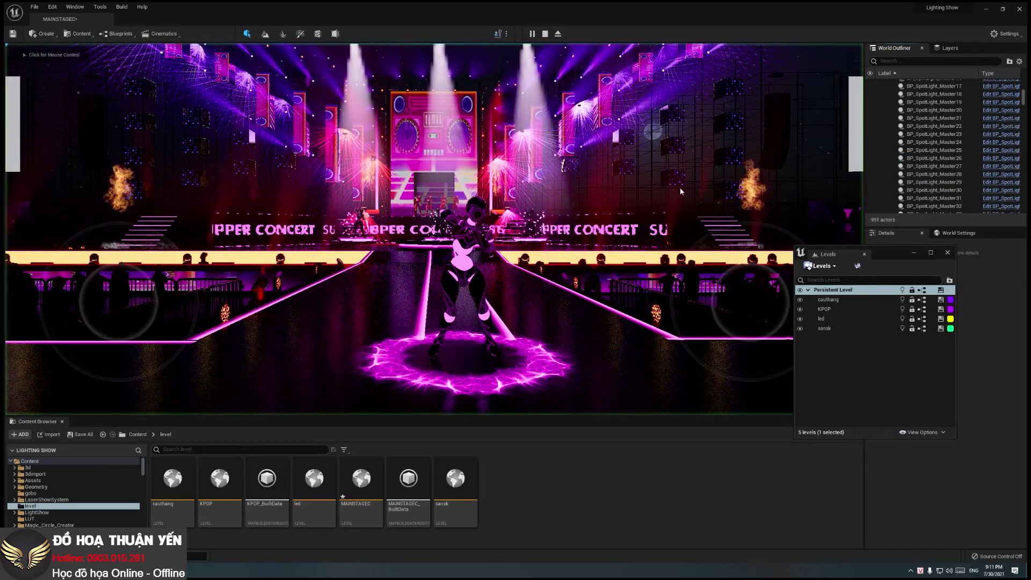
# Stop the play test and set cauthang, KPOP, led and sansk to Blueprint streaming
pyautogui.press('Escape')
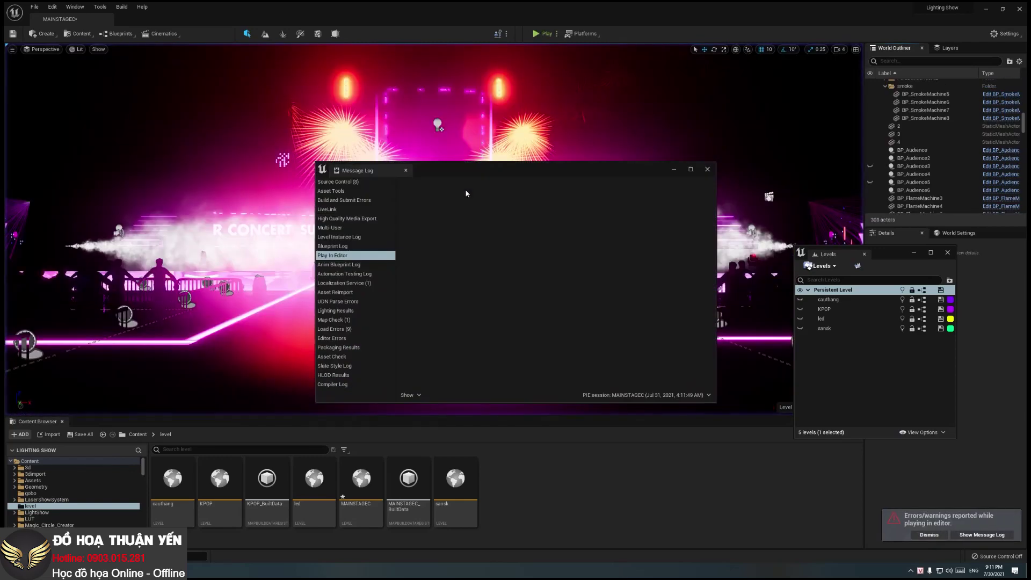
pyautogui.press('Down')
pyautogui.keyDown('shift'); pyautogui.click(827, 328); pyautogui.keyUp('shift')
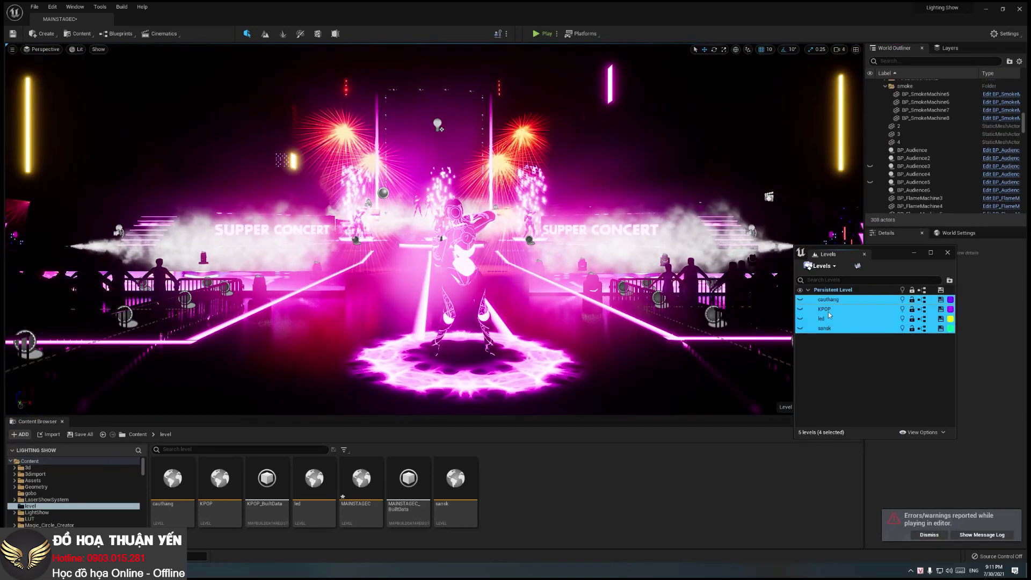
pyautogui.rightClick(830, 318)
pyautogui.moveTo(860, 328)
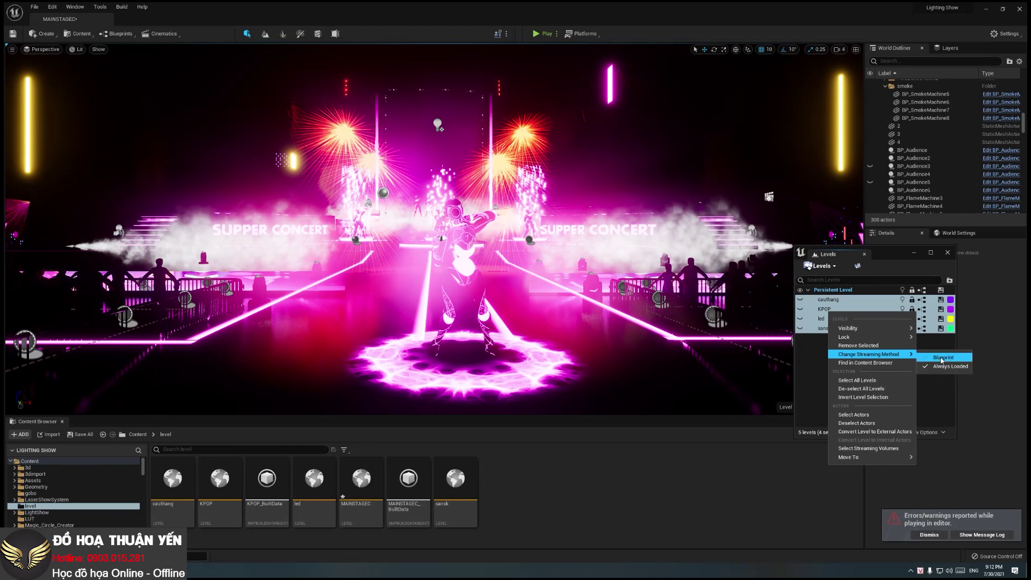
pyautogui.click(941, 358)
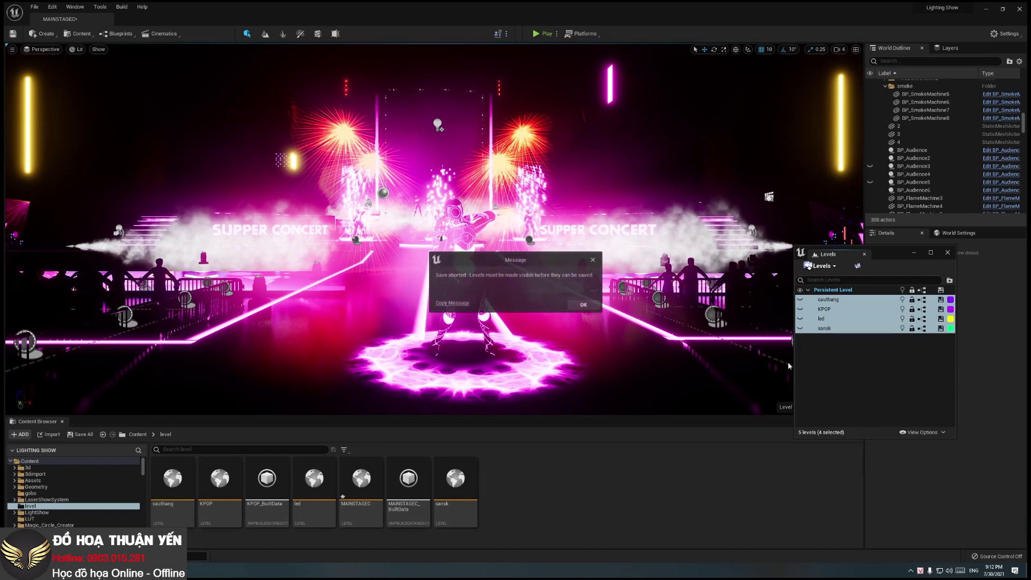
pyautogui.click(582, 305)
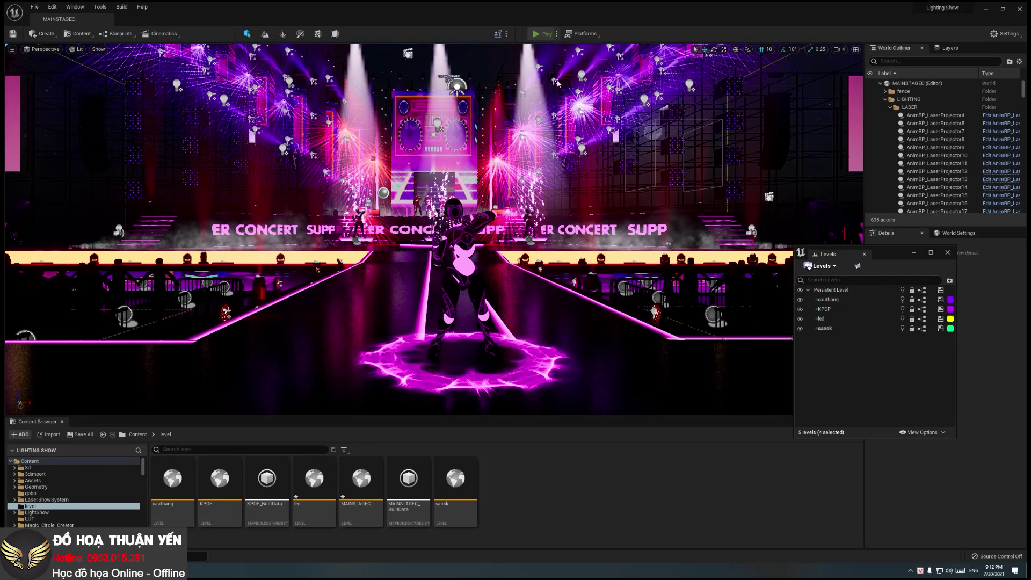
# Run and stop a short Play in Editor test, then select the four sublevels cauthang through sansk
pyautogui.click(543, 33)
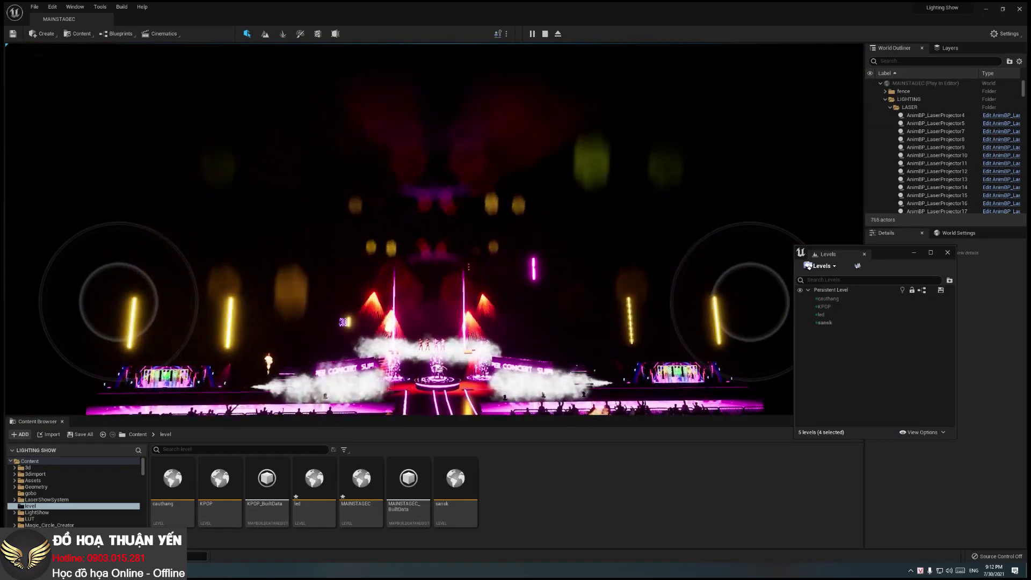
pyautogui.press('Escape')
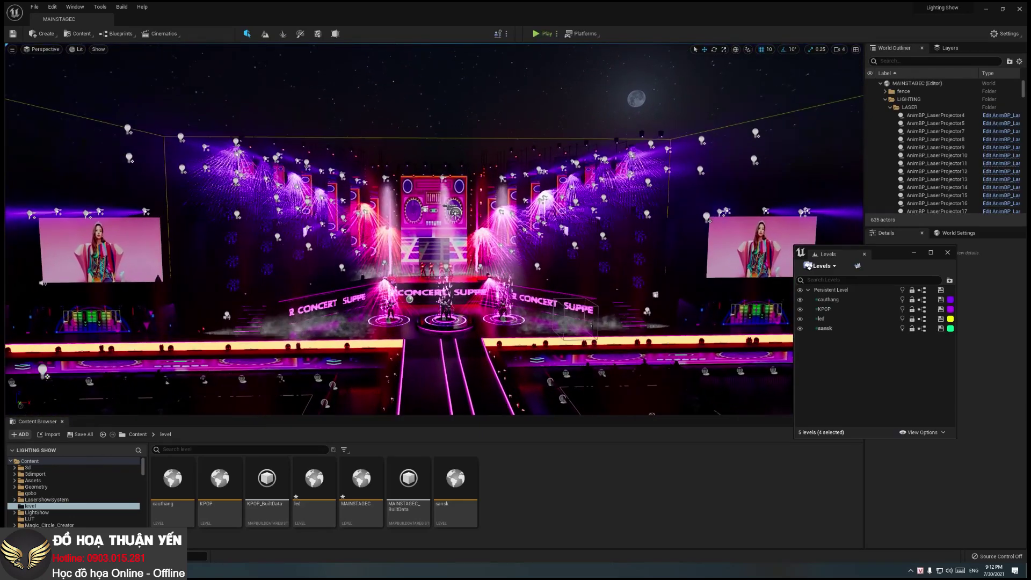
pyautogui.click(834, 331)
pyautogui.keyDown('shift'); pyautogui.click(828, 299); pyautogui.keyUp('shift')
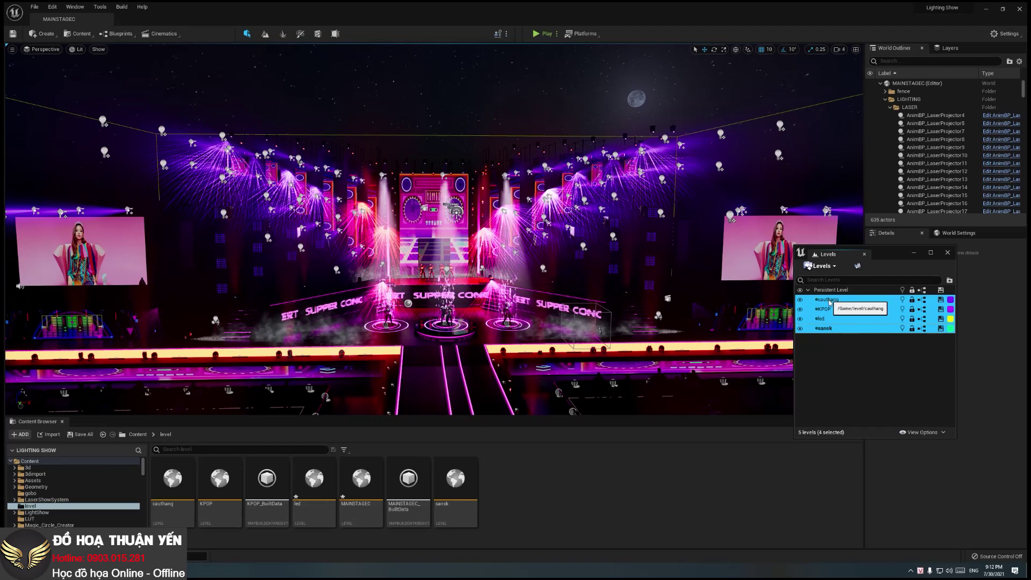
# Change cauthang, KPOP, led and sansk to Always Loaded, then save MAINSTAGEC and all four sublevels
pyautogui.rightClick(829, 302)
pyautogui.moveTo(890, 349)
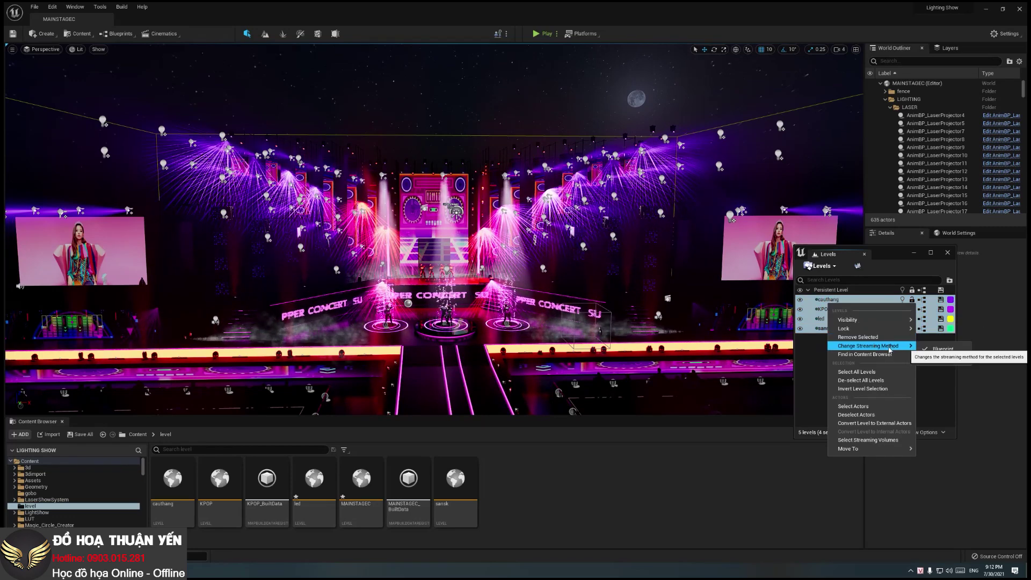
pyautogui.click(945, 362)
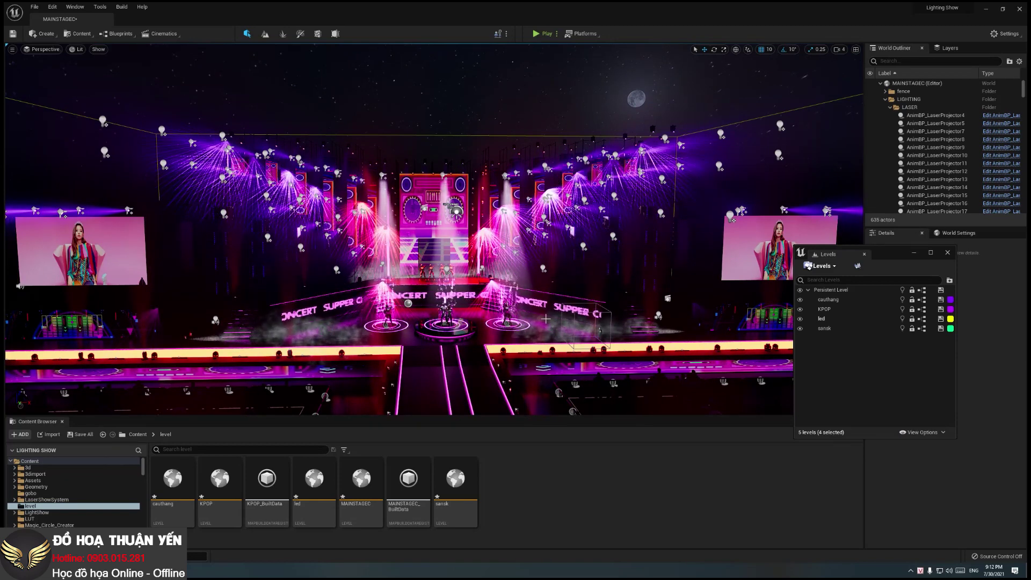
pyautogui.moveTo(427, 367)
pyautogui.mouseDown()
pyautogui.moveTo(426, 322)
pyautogui.moveTo(426, 371)
pyautogui.mouseUp()
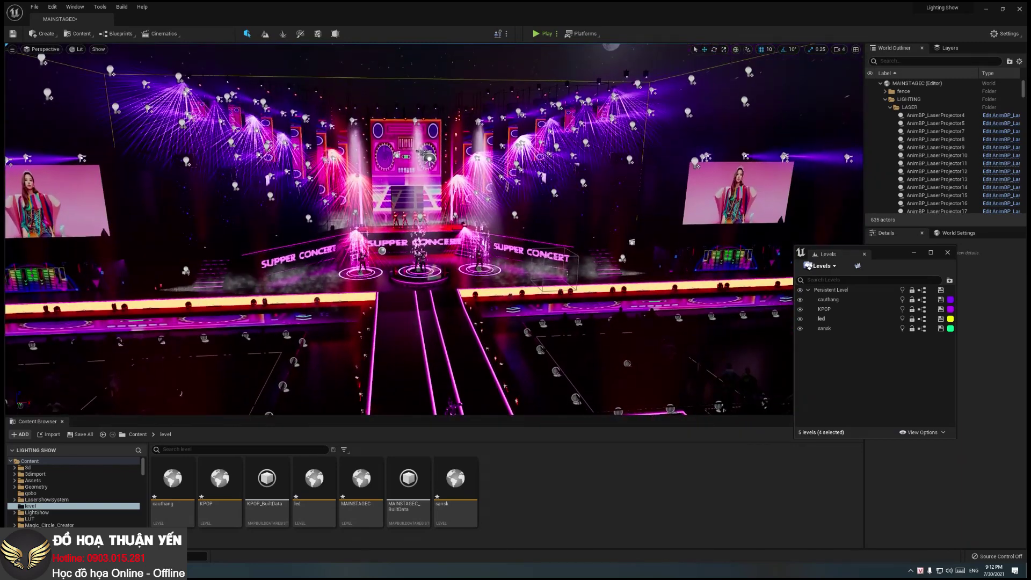
pyautogui.click(80, 436)
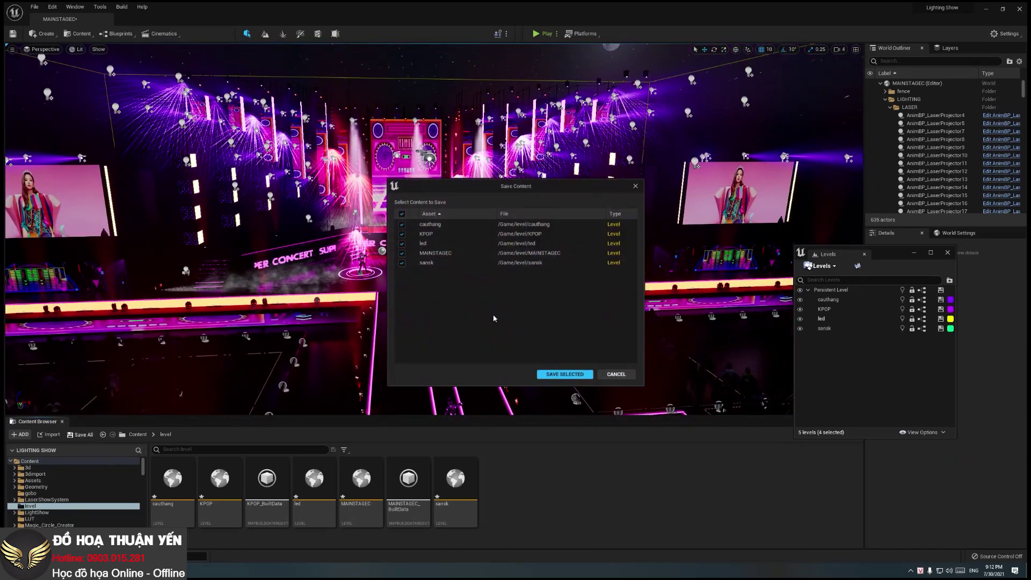
pyautogui.click(581, 375)
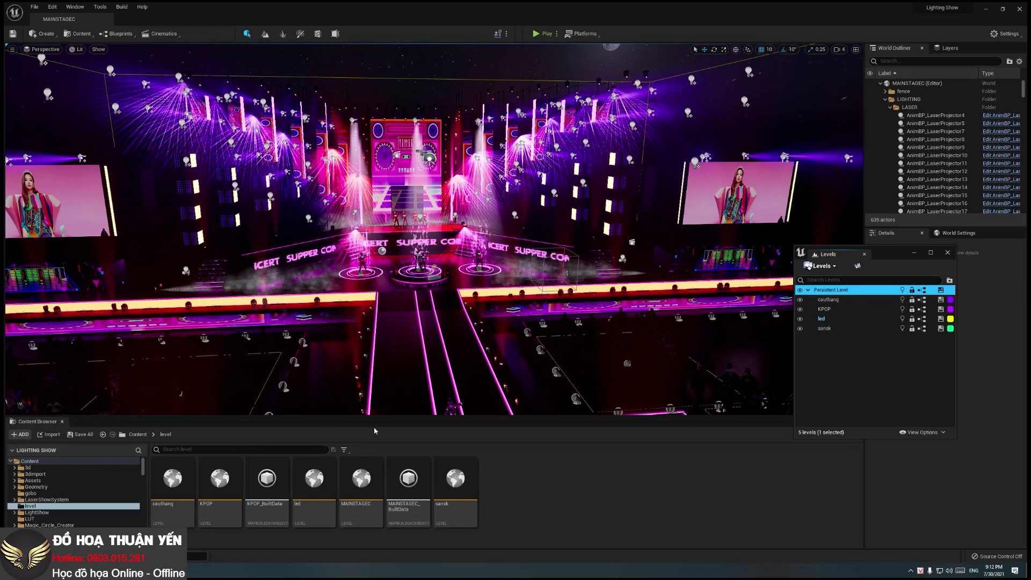
# Make the Persistent Level current and swing to a wider frontal view of the stage
pyautogui.scroll(5, 349, 378)
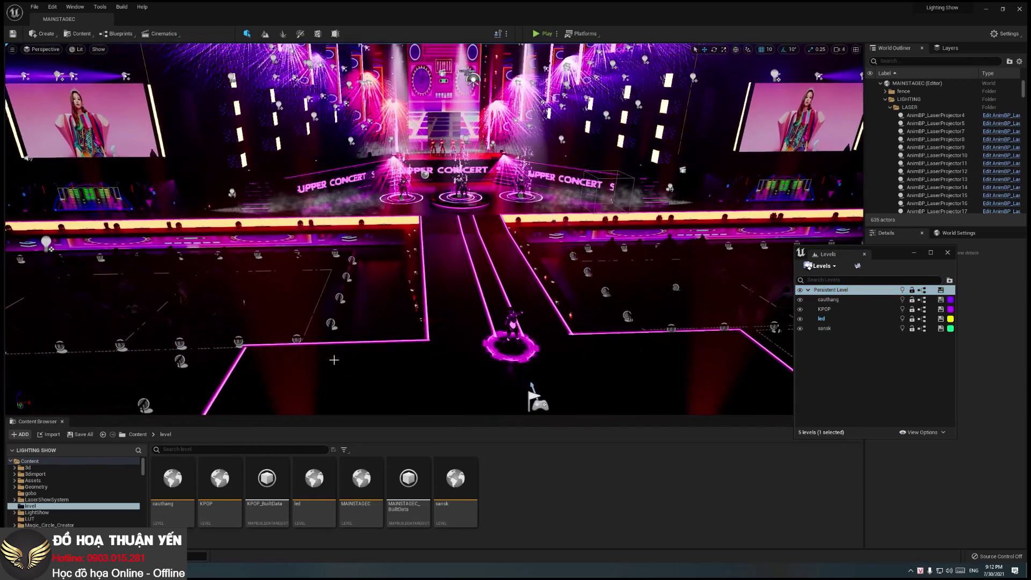
pyautogui.click(750, 347)
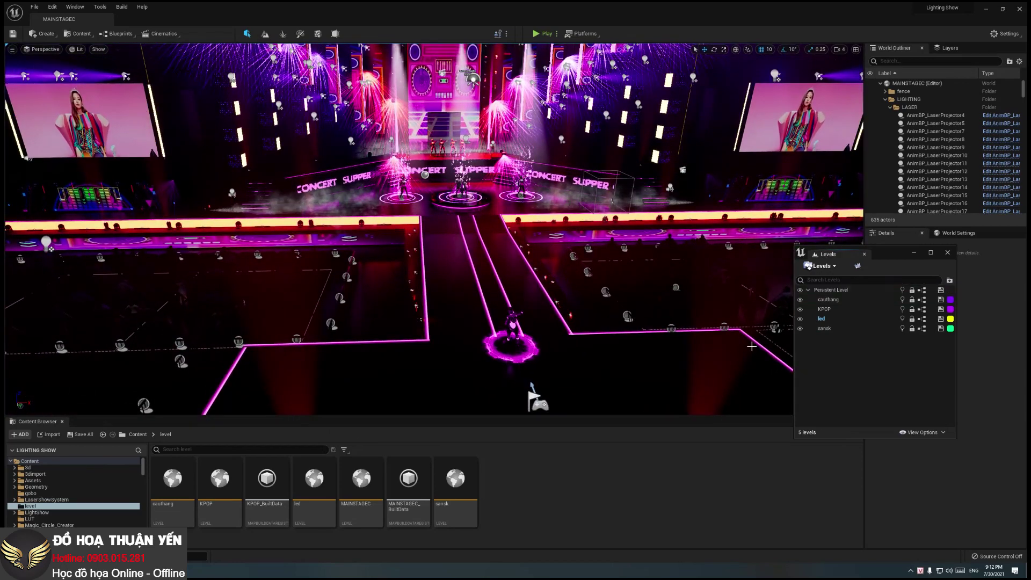
pyautogui.moveTo(625, 340)
pyautogui.mouseDown()
pyautogui.moveTo(618, 301)
pyautogui.moveTo(537, 346)
pyautogui.mouseUp()
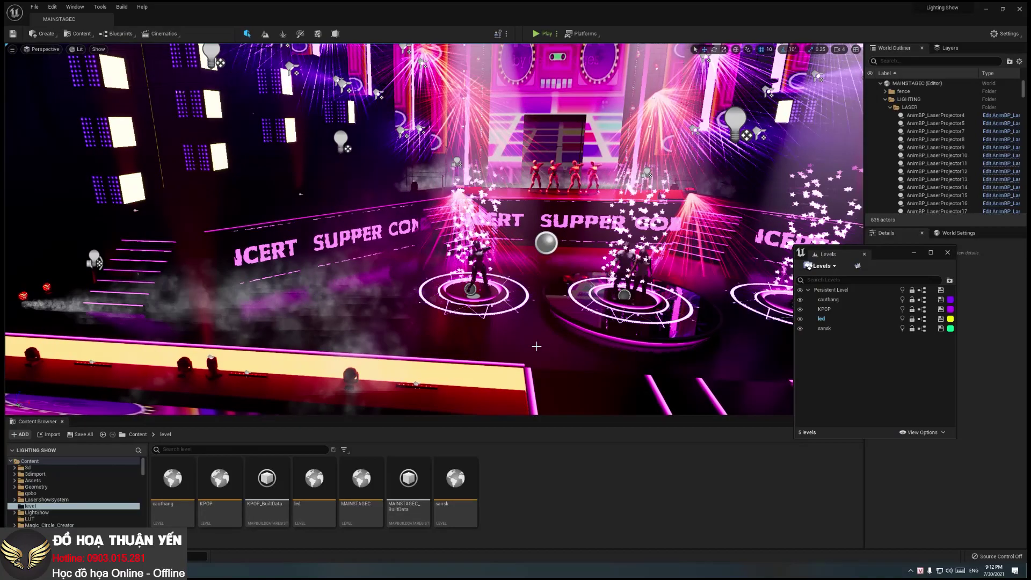
pyautogui.moveTo(536, 347); pyautogui.dragTo(553, 344)
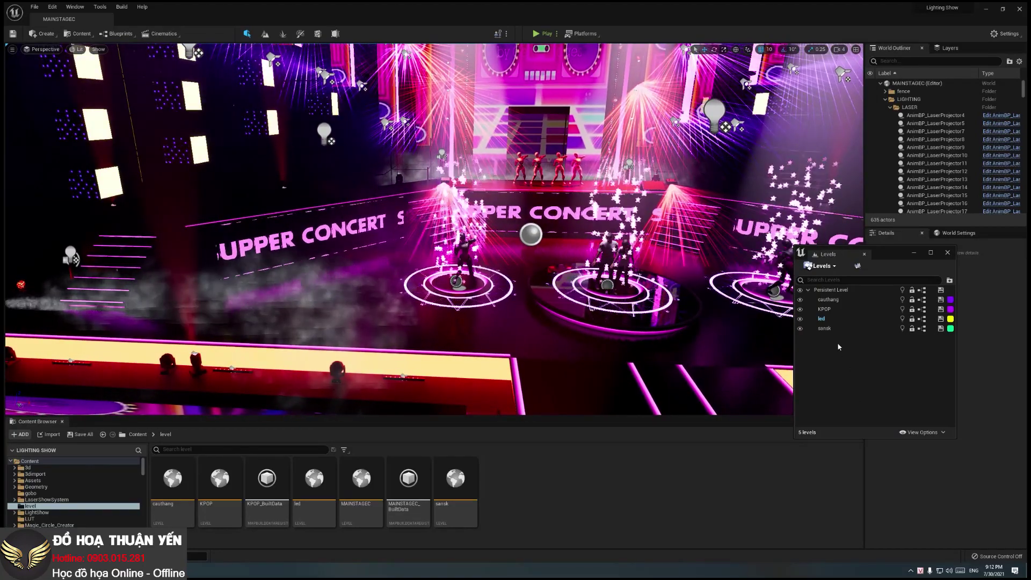
pyautogui.click(830, 328)
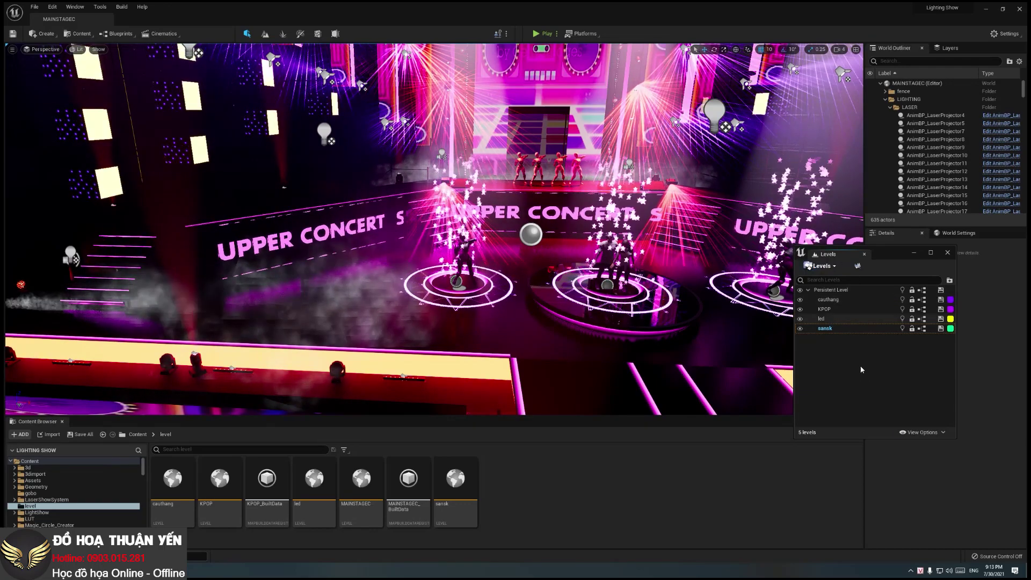
pyautogui.doubleClick(840, 292)
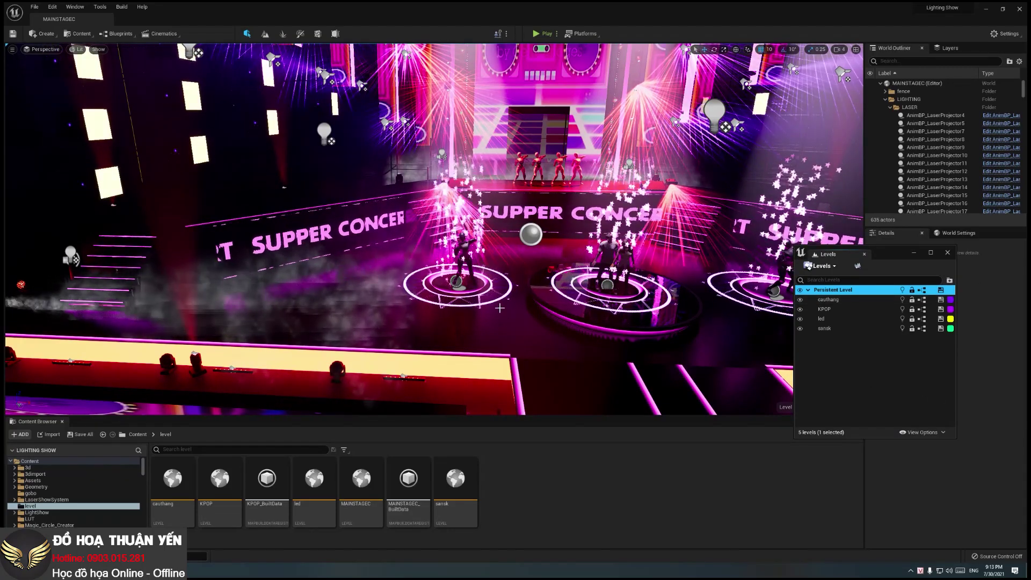
pyautogui.moveTo(517, 311); pyautogui.dragTo(507, 304, button='right')
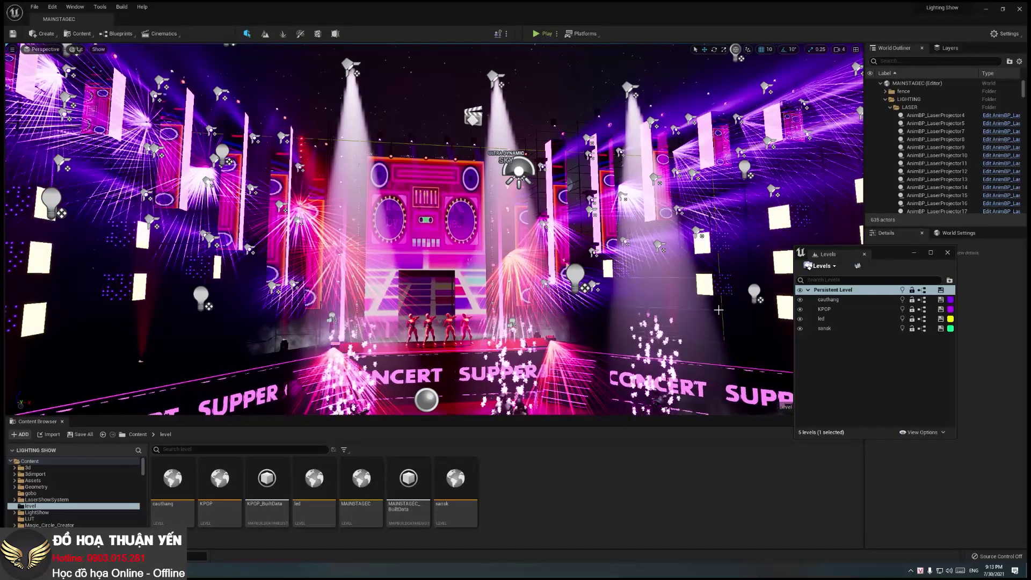
# Create a new Empty Level from File > New Level
pyautogui.click(34, 6)
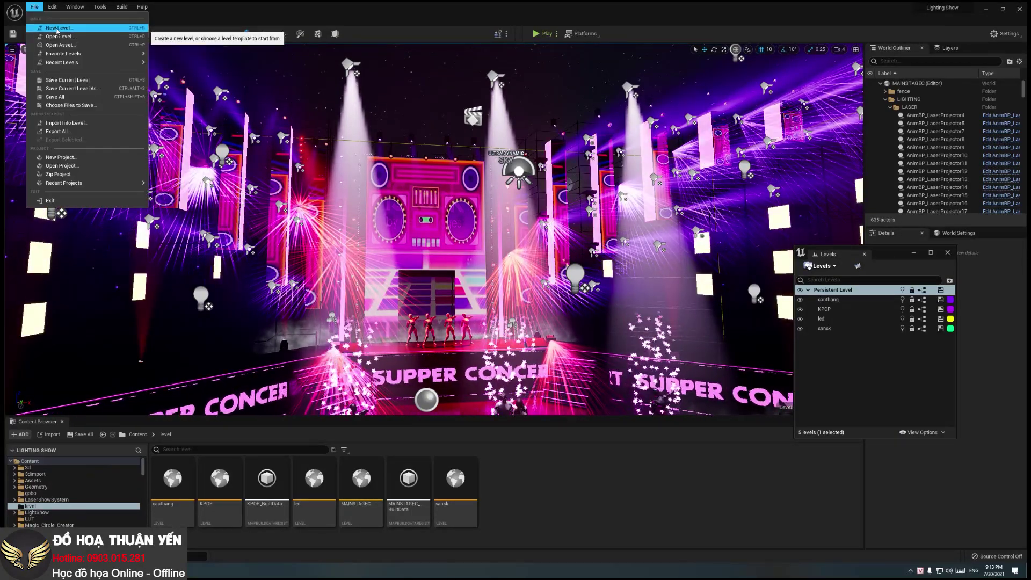
pyautogui.click(56, 27)
pyautogui.click(585, 261)
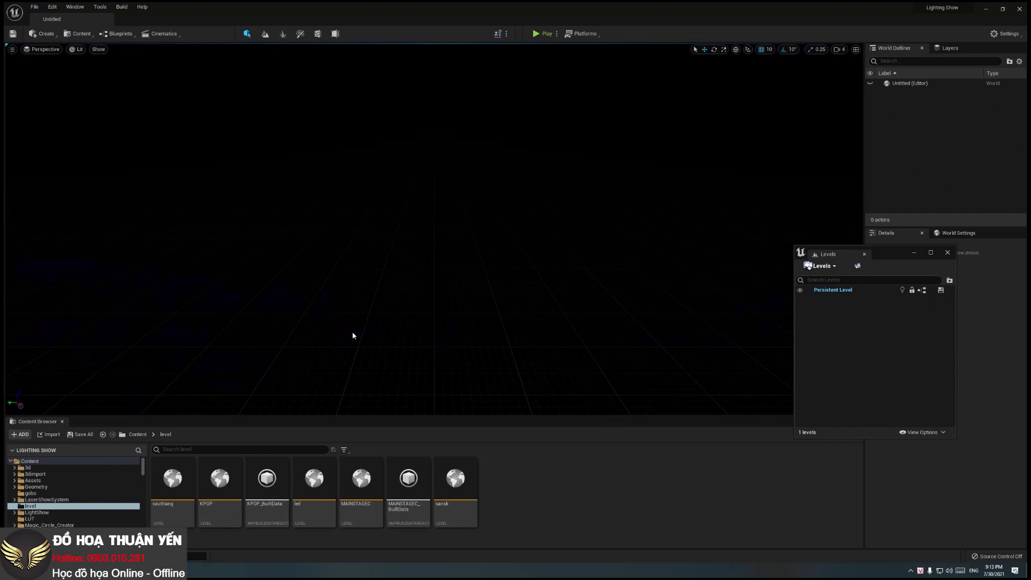
# Save the new empty level as dmx in the level folder with Ctrl+S
pyautogui.hotkey('ctrl', 's')
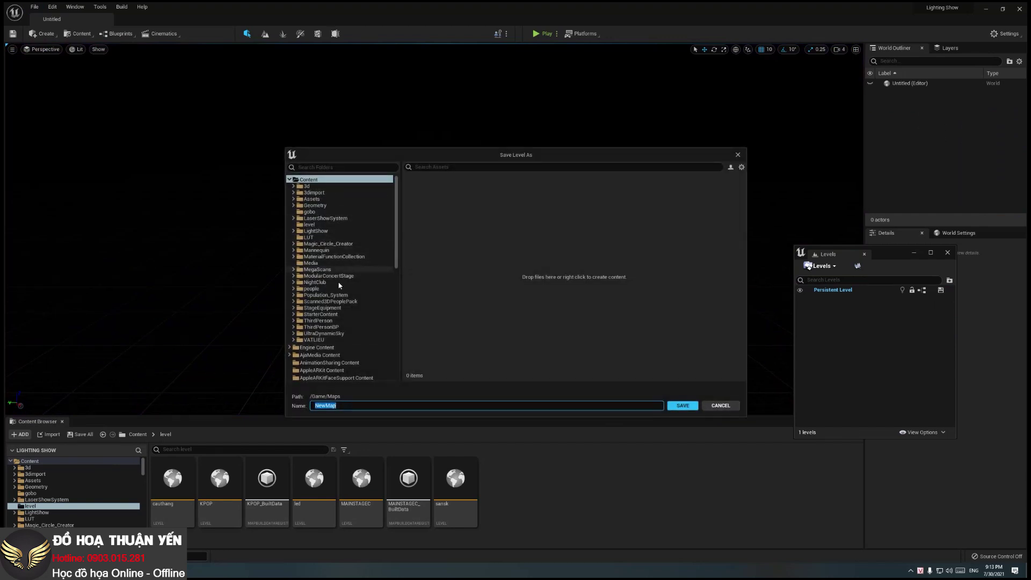
pyautogui.click(310, 224)
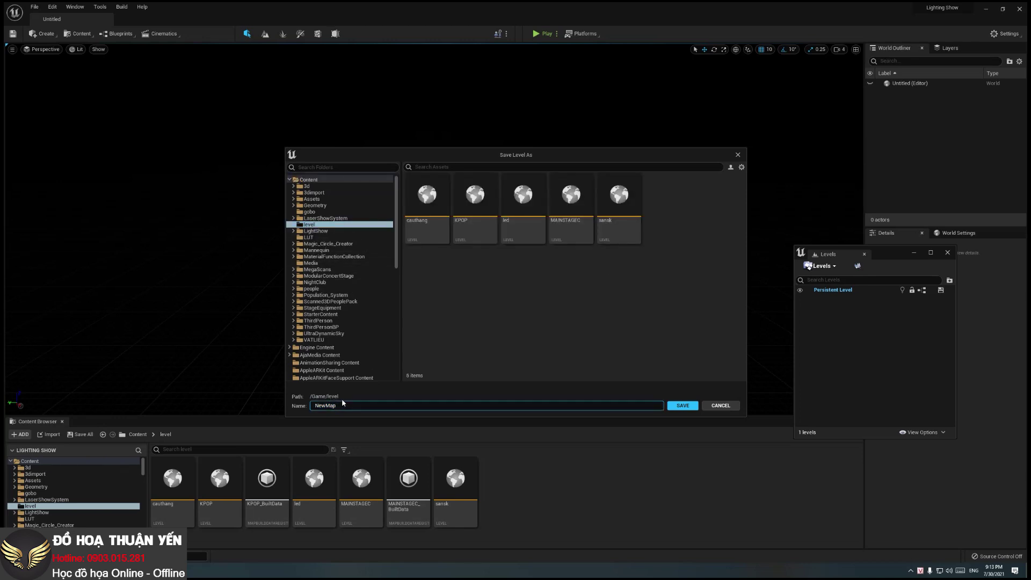
pyautogui.write('dmx')
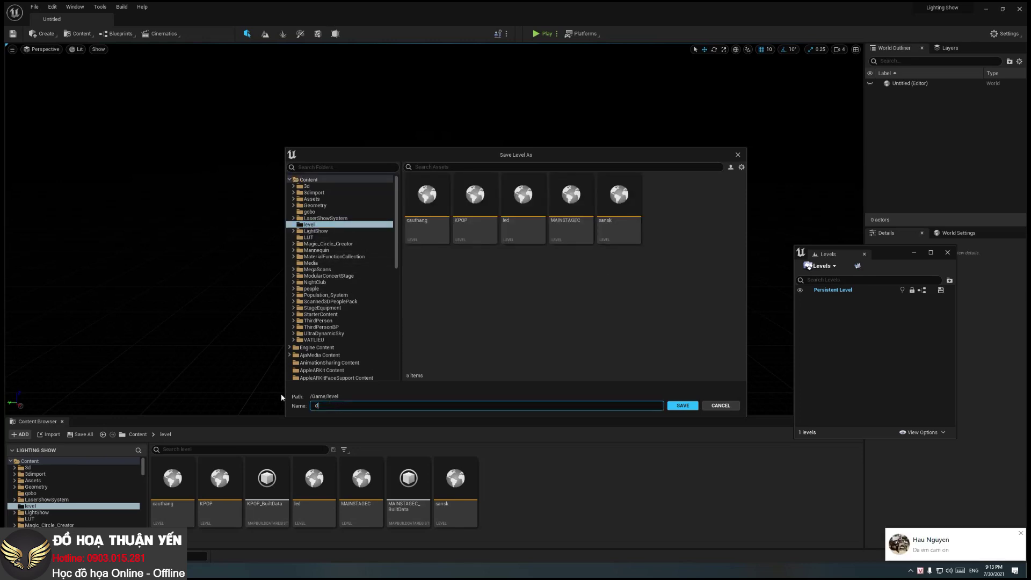
pyautogui.click(1021, 534)
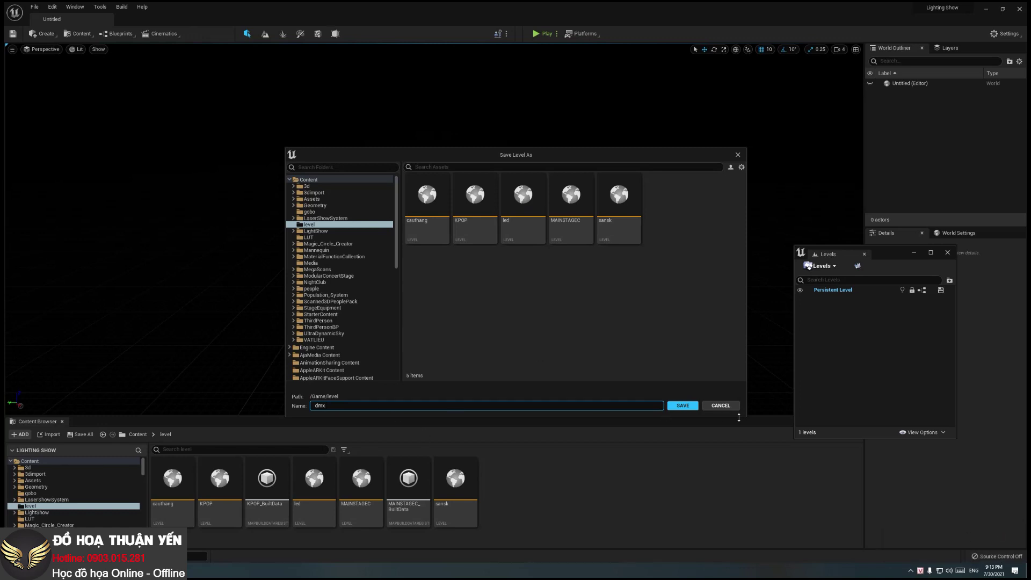
pyautogui.click(685, 406)
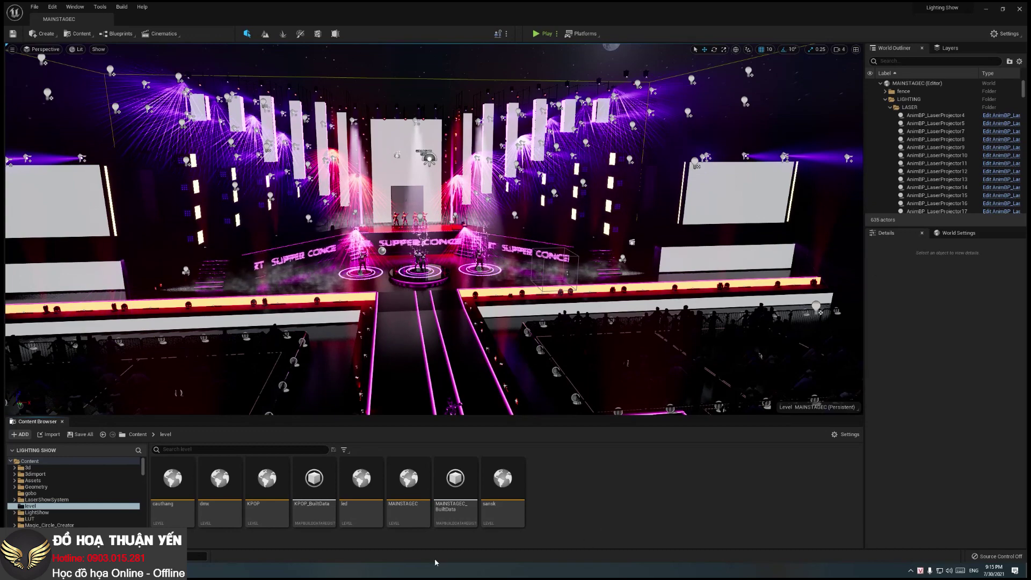
# Open the Levels window for MAINSTAGEC and add the existing dmx level as its sixth level
pyautogui.click(410, 497)
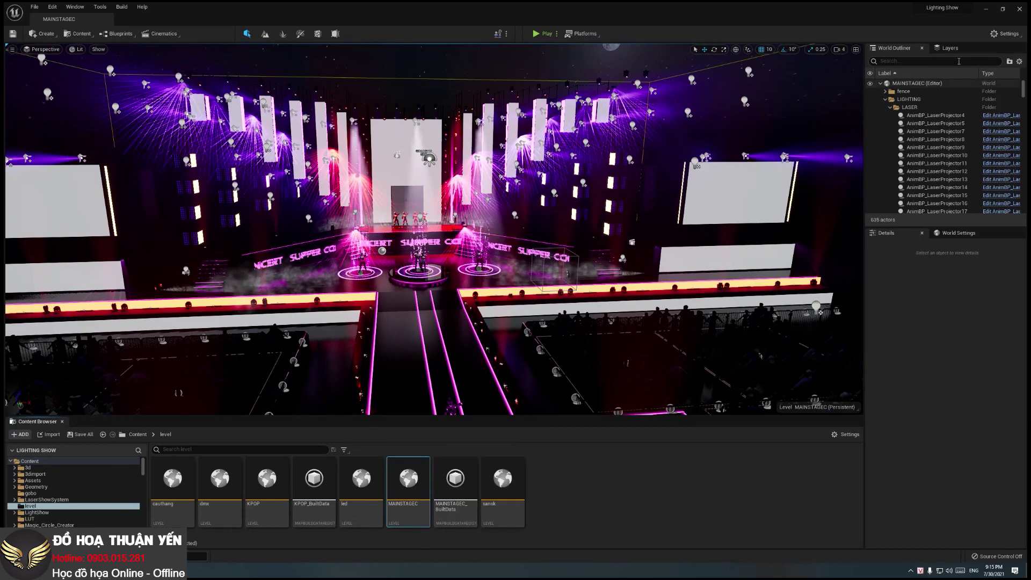
pyautogui.click(75, 7)
pyautogui.moveTo(155, 67)
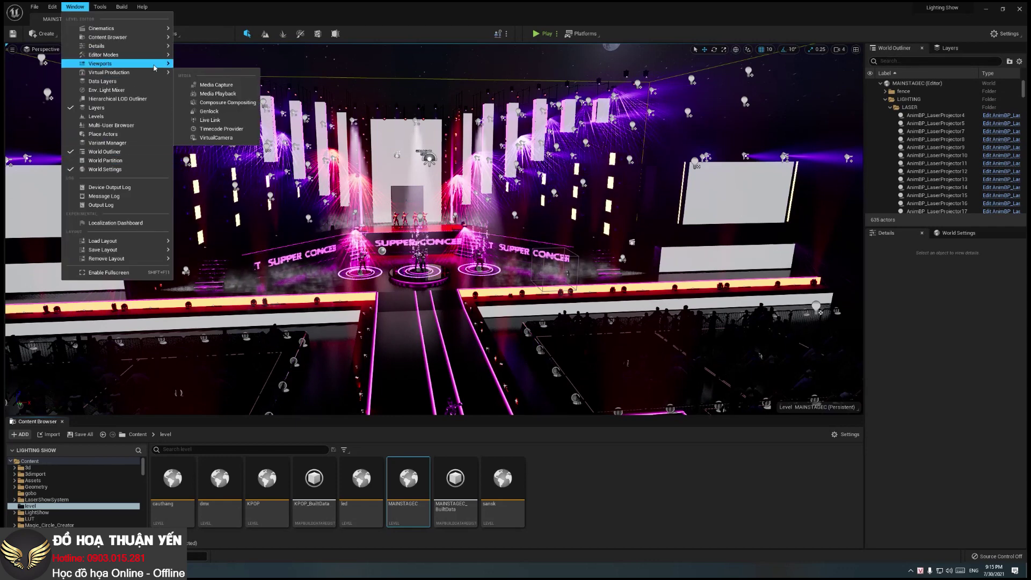
pyautogui.click(97, 116)
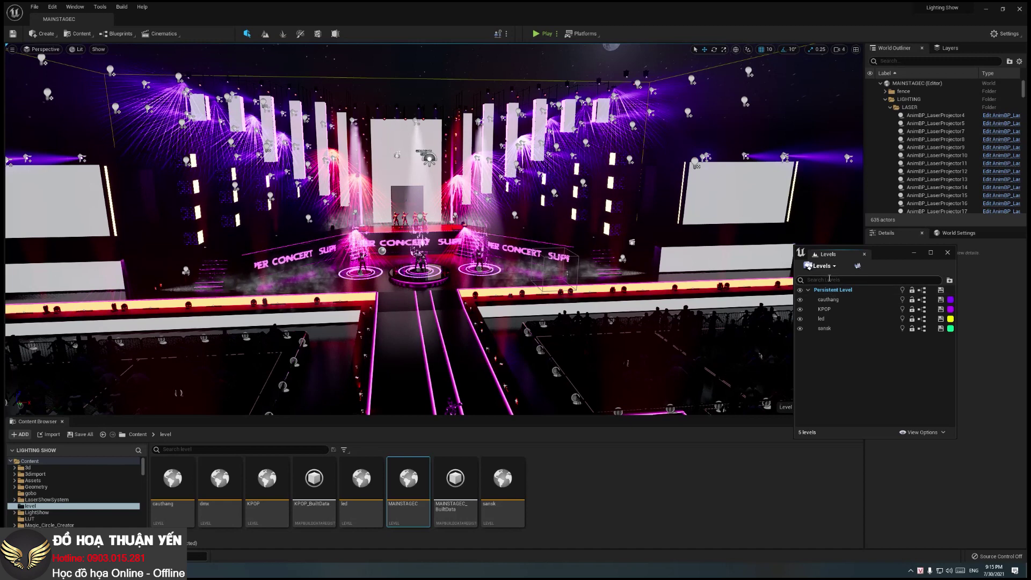
pyautogui.click(820, 266)
pyautogui.click(821, 306)
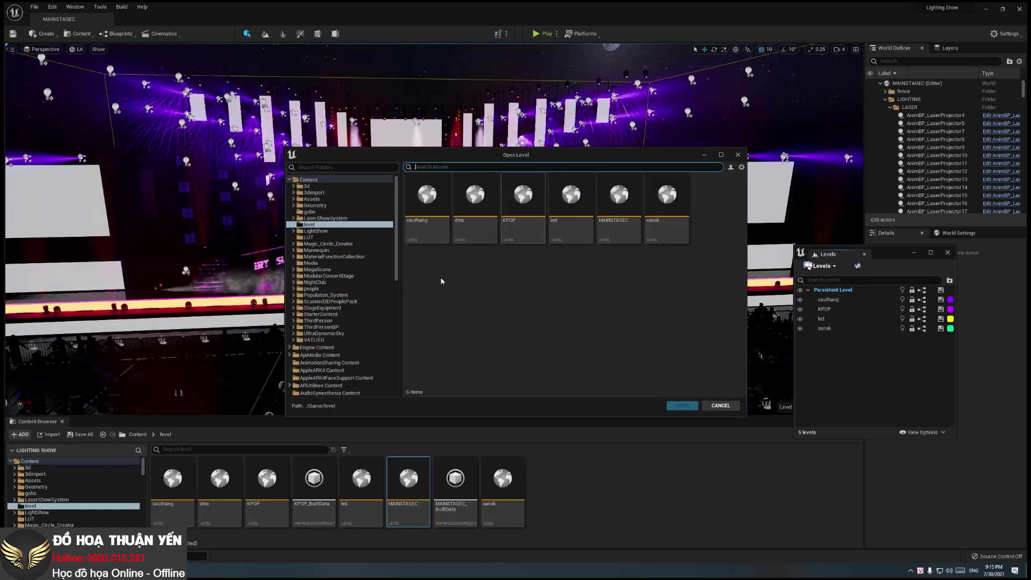
pyautogui.doubleClick(469, 221)
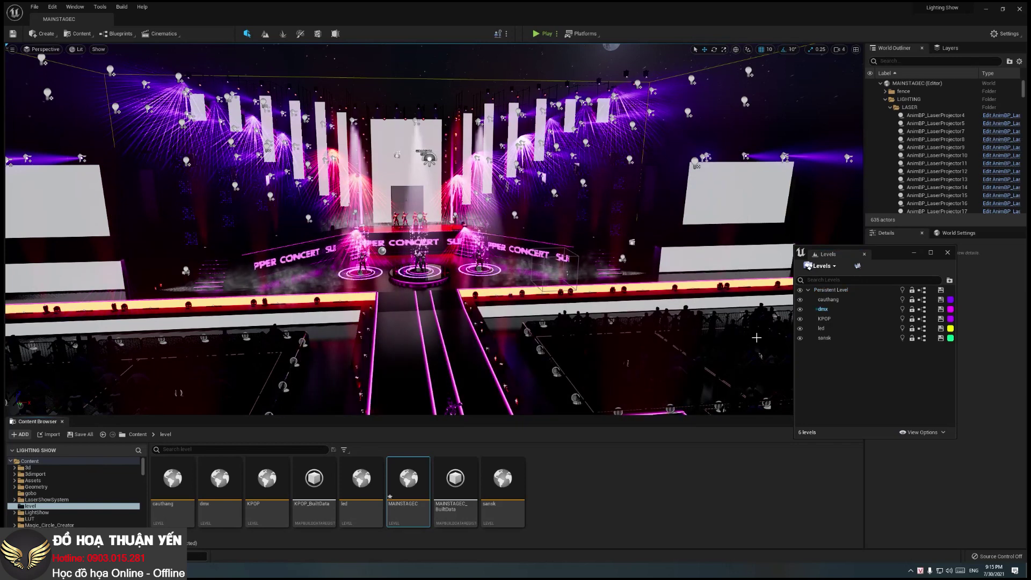
pyautogui.rightClick(828, 316)
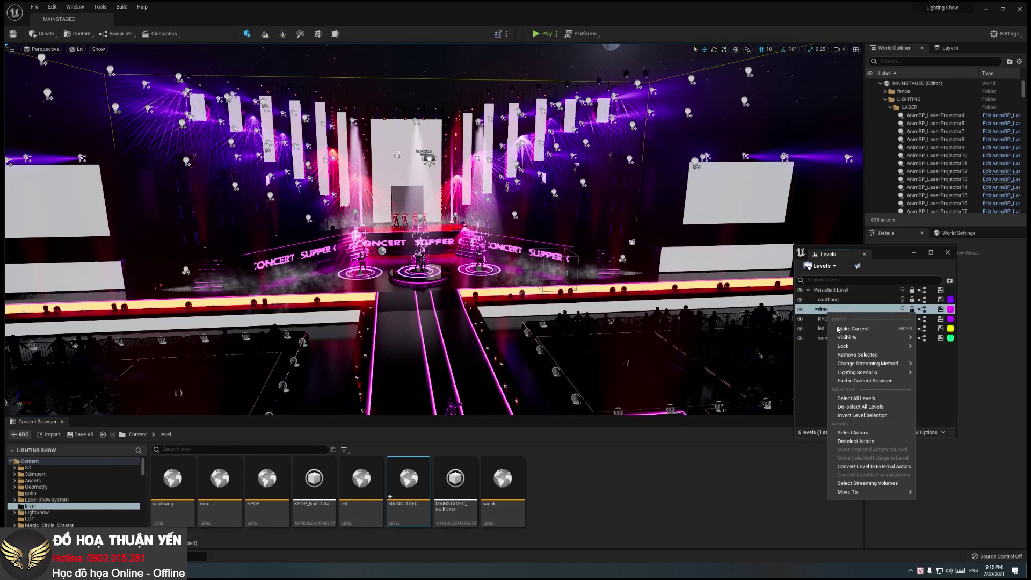
# Set the dmx sublevel's streaming method to Always Loaded
pyautogui.moveTo(886, 364)
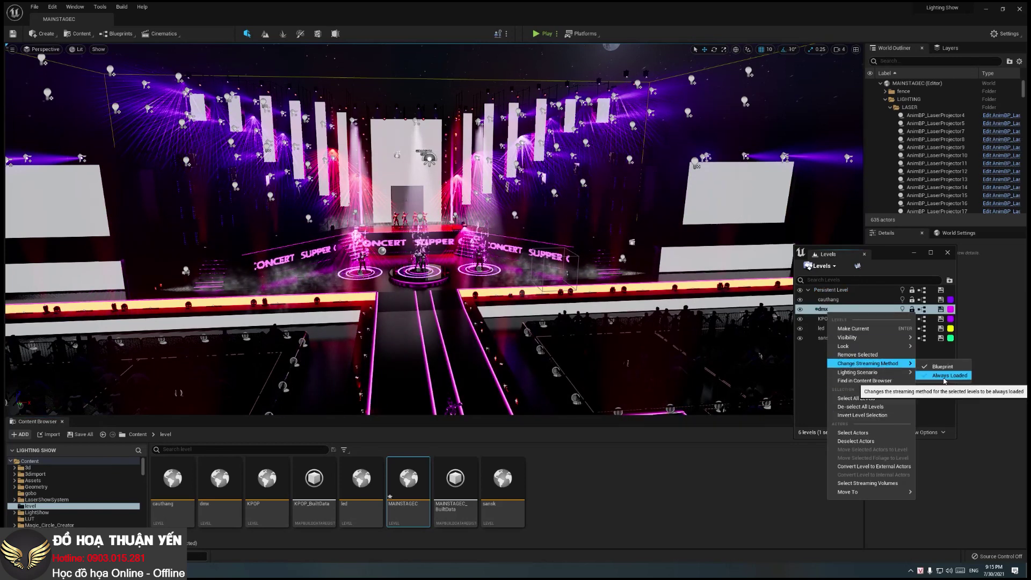
pyautogui.click(944, 376)
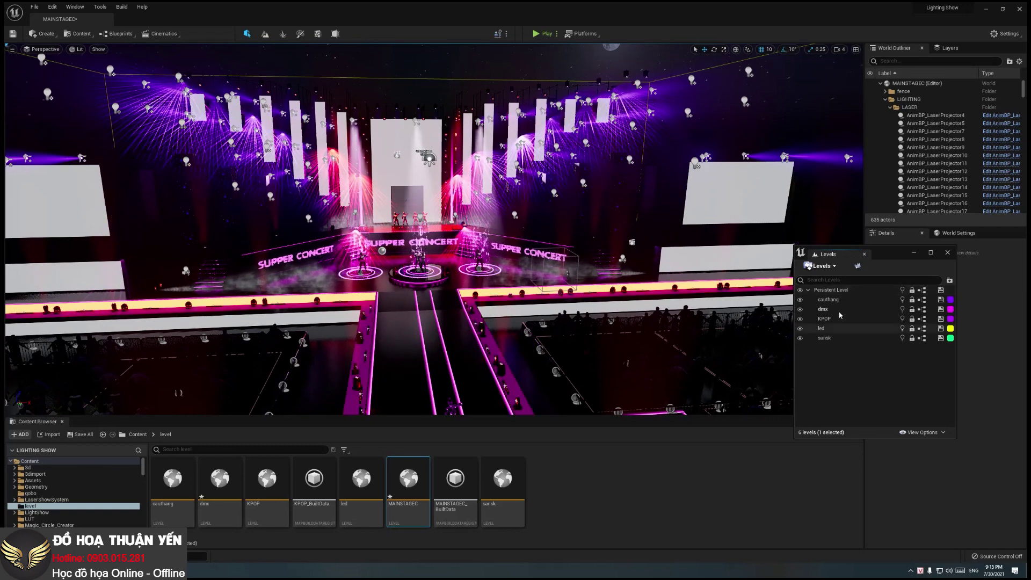
pyautogui.click(837, 291)
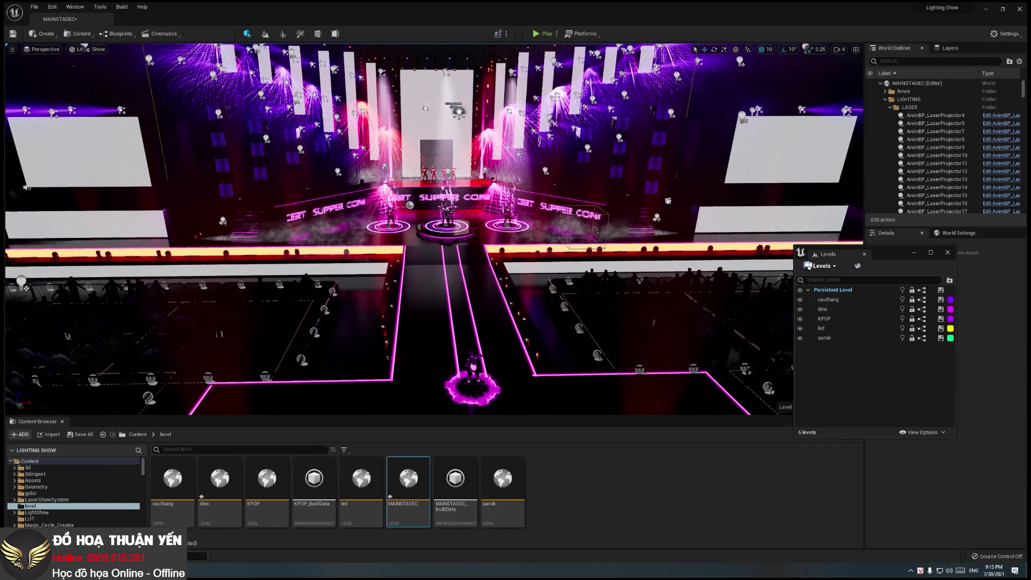
pyautogui.moveTo(785, 360); pyautogui.dragTo(785, 360)
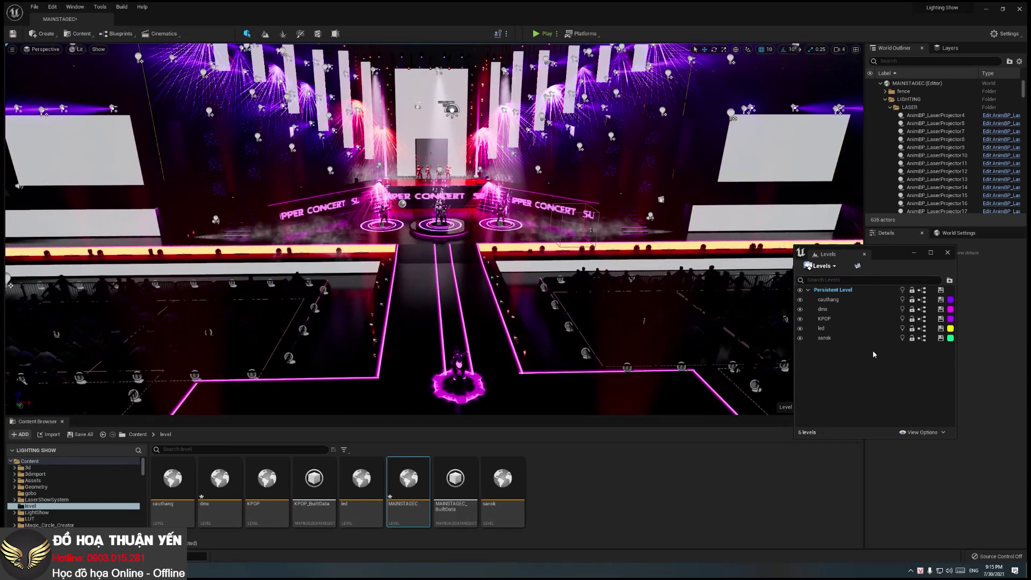
# Make dmx the current level, then minimize the editor to the desktop
pyautogui.click(830, 310)
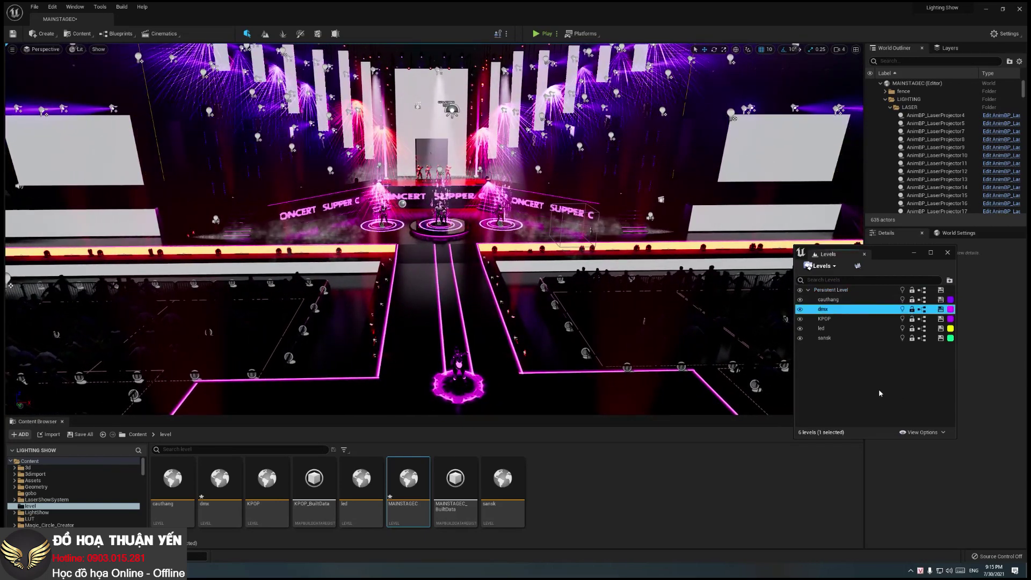
pyautogui.doubleClick(832, 311)
pyautogui.click(835, 311)
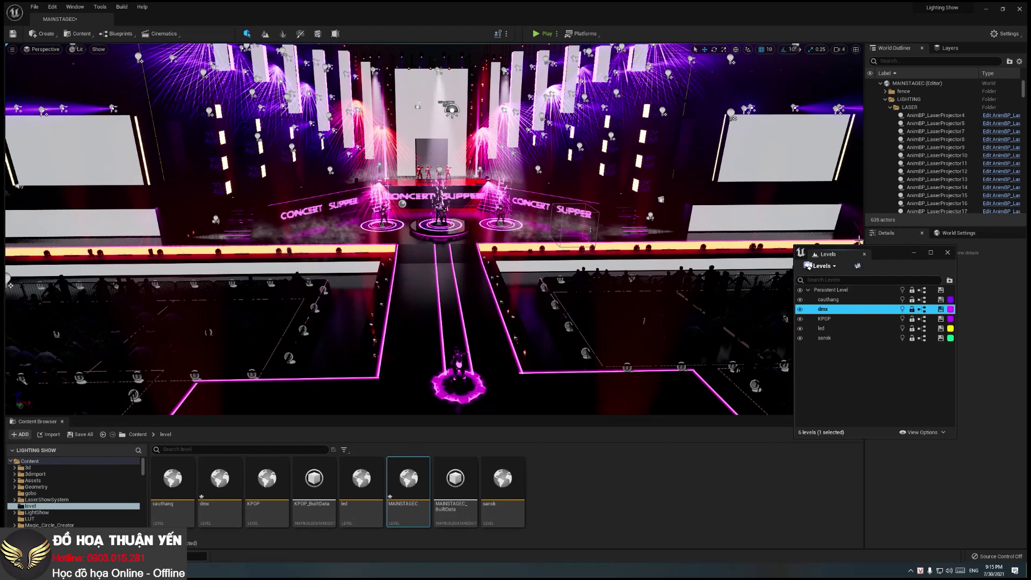
pyautogui.click(986, 9)
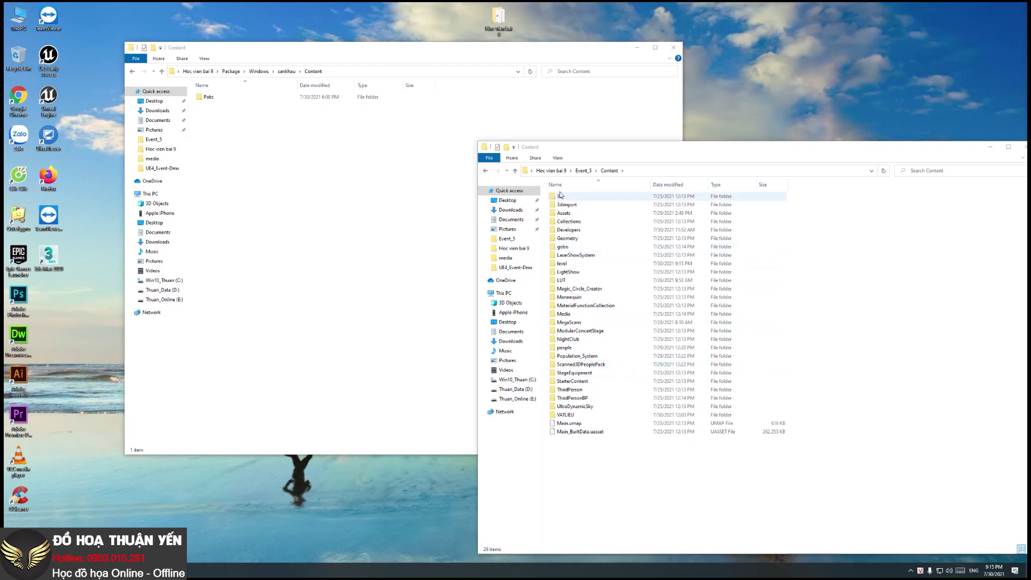
# Copy the project's Media folder and paste it into the packaged game's Content folder
pyautogui.moveTo(665, 156); pyautogui.dragTo(692, 125)
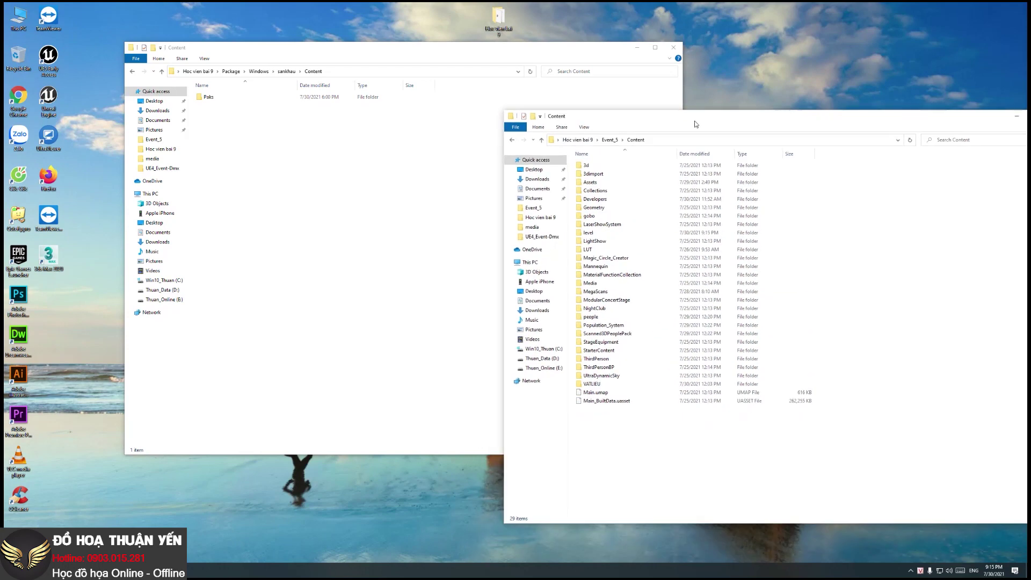
pyautogui.doubleClick(590, 283)
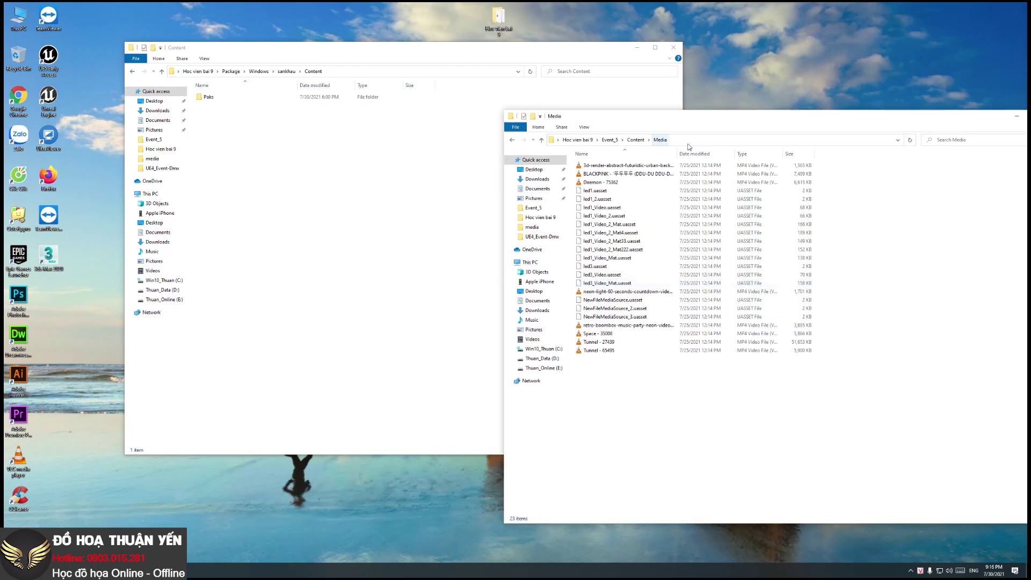
pyautogui.click(514, 143)
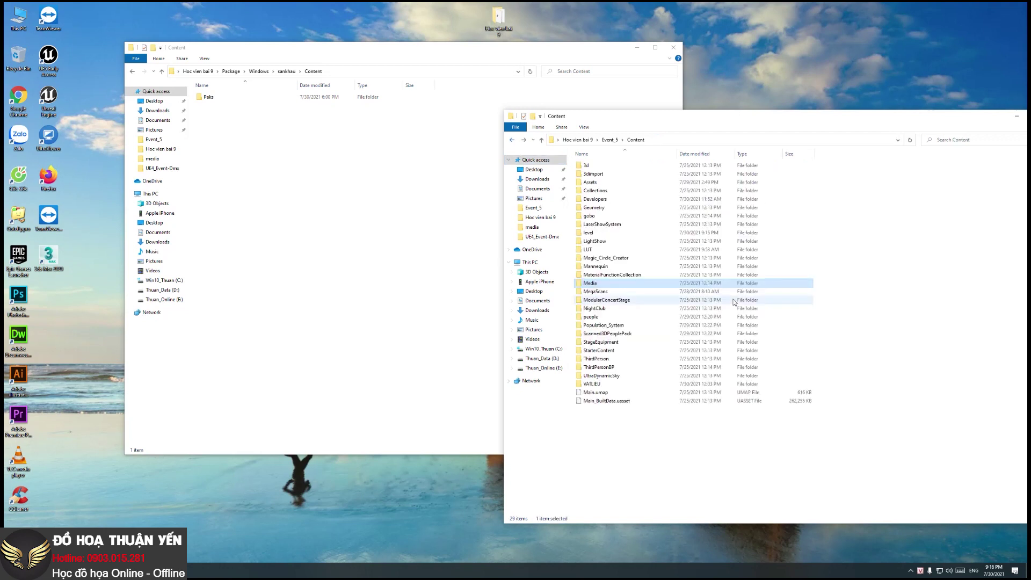
pyautogui.rightClick(622, 284)
pyautogui.click(654, 480)
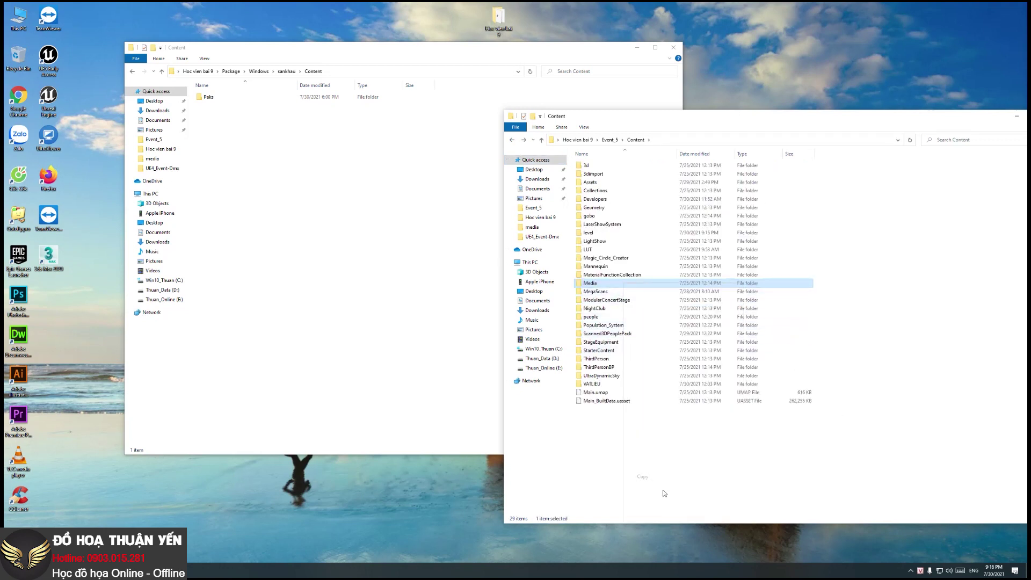
pyautogui.click(366, 148)
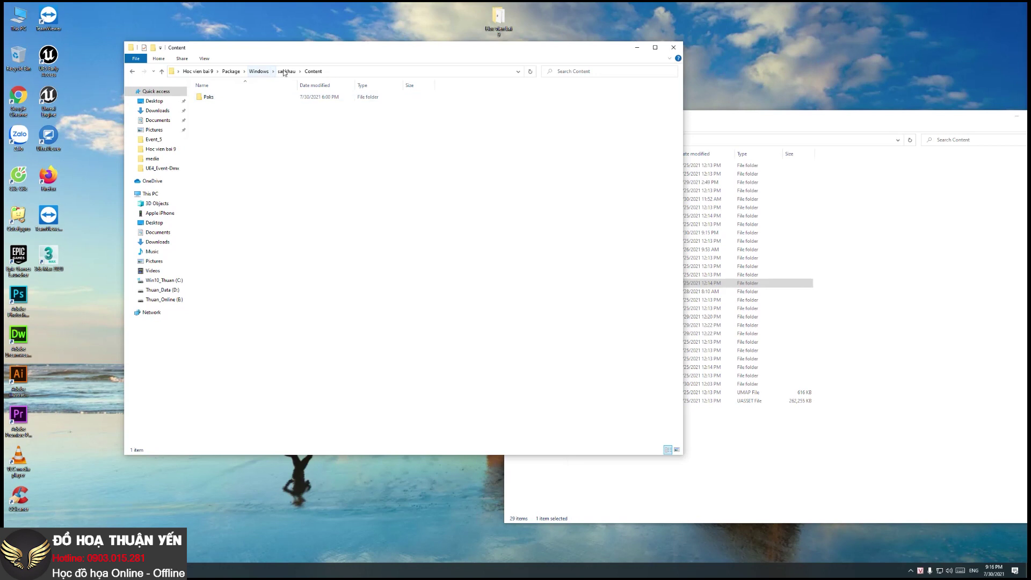
pyautogui.rightClick(440, 208)
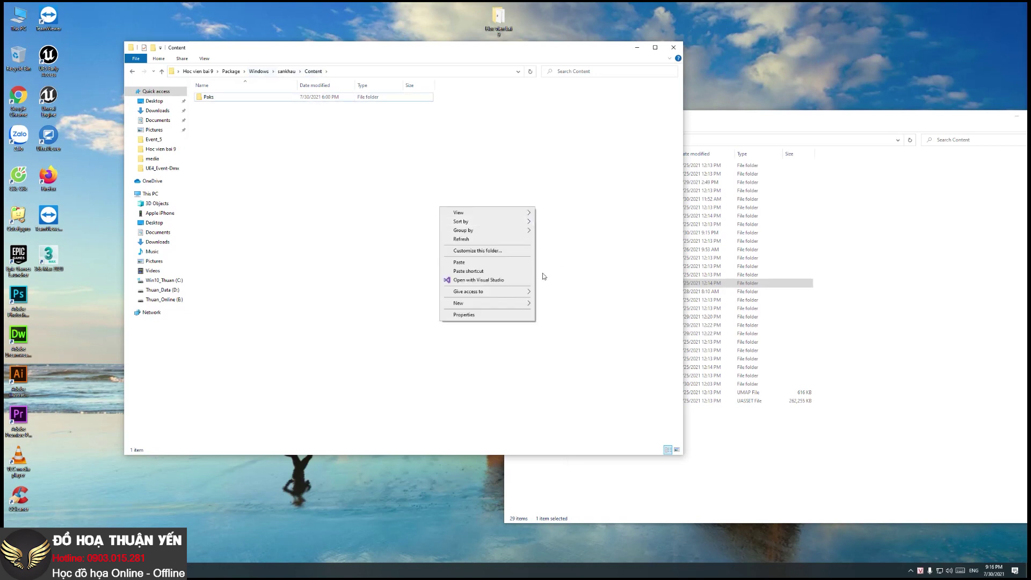
pyautogui.click(470, 263)
# Inspect the Media files, including the led1–led3 assets and the Tunnel videos
pyautogui.doubleClick(222, 99)
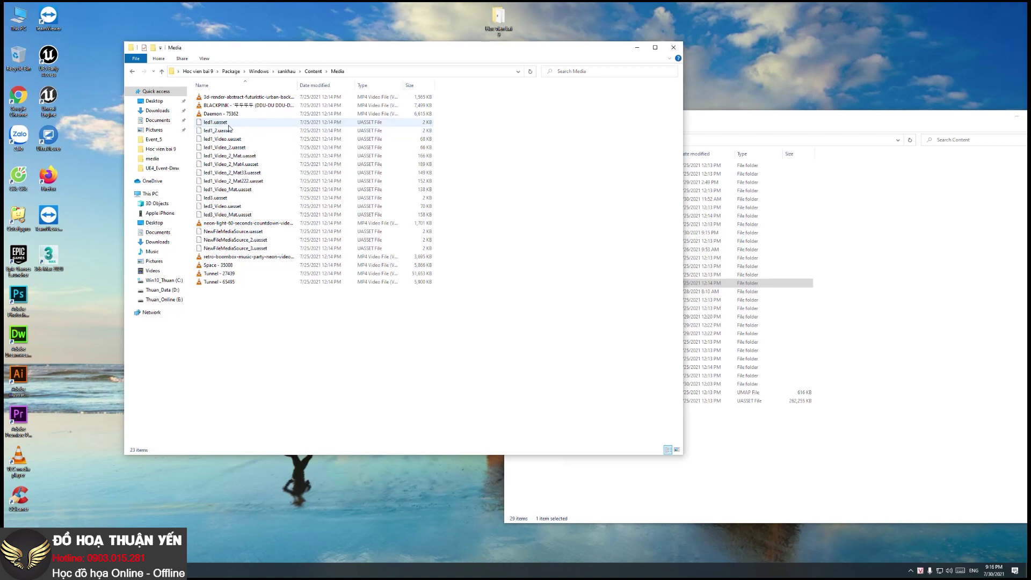
pyautogui.keyDown('shift'); pyautogui.click(243, 215); pyautogui.keyUp('shift')
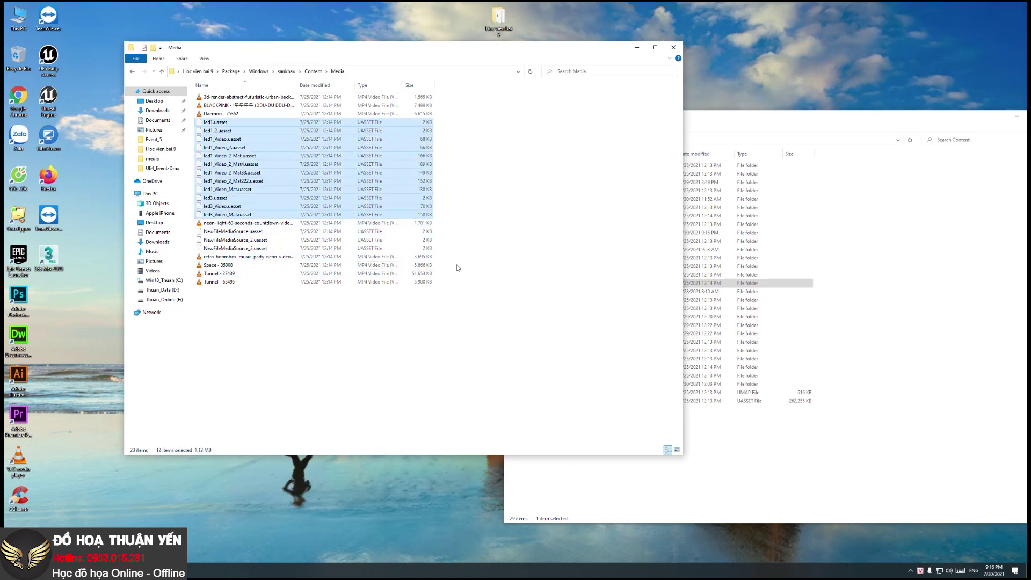
pyautogui.click(310, 348)
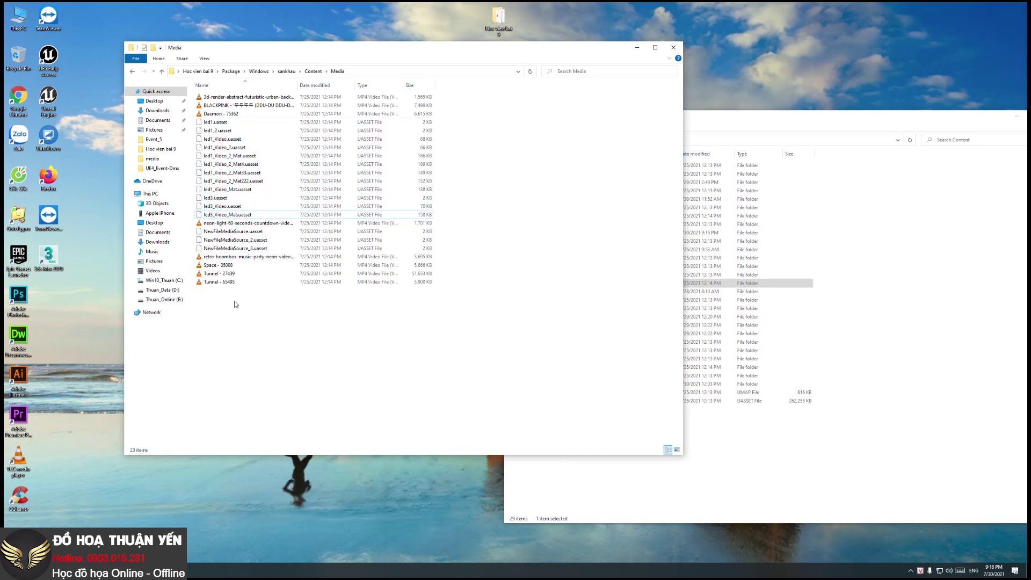
pyautogui.click(231, 282)
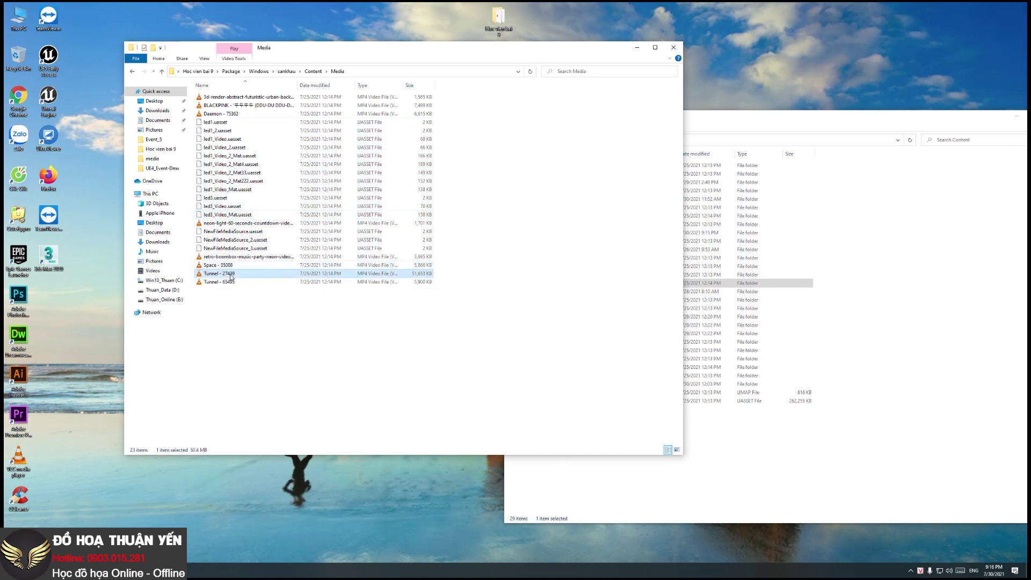
pyautogui.click(374, 358)
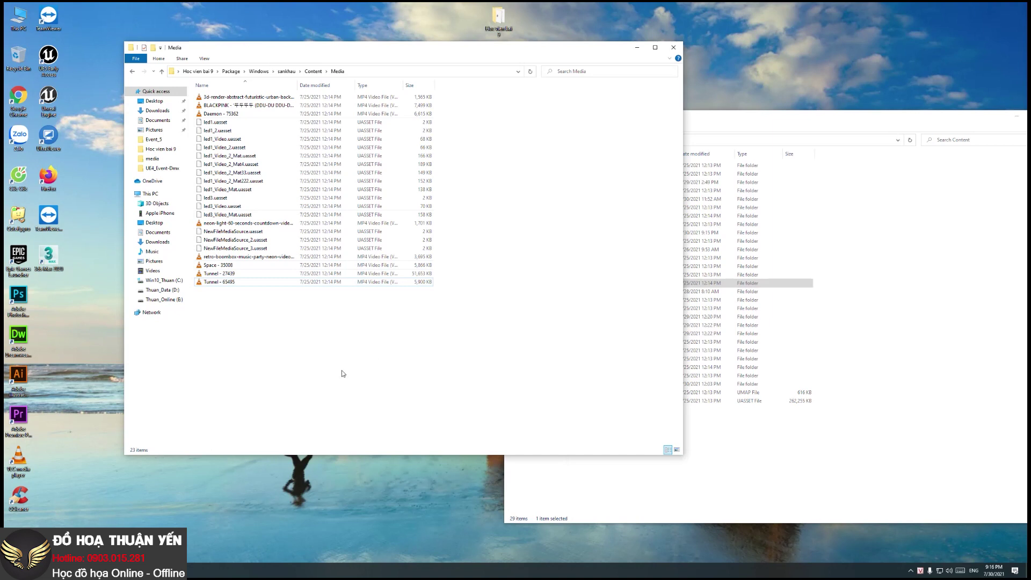
# Return through Package to the Windows build folder holding the sankhau application
pyautogui.click(263, 72)
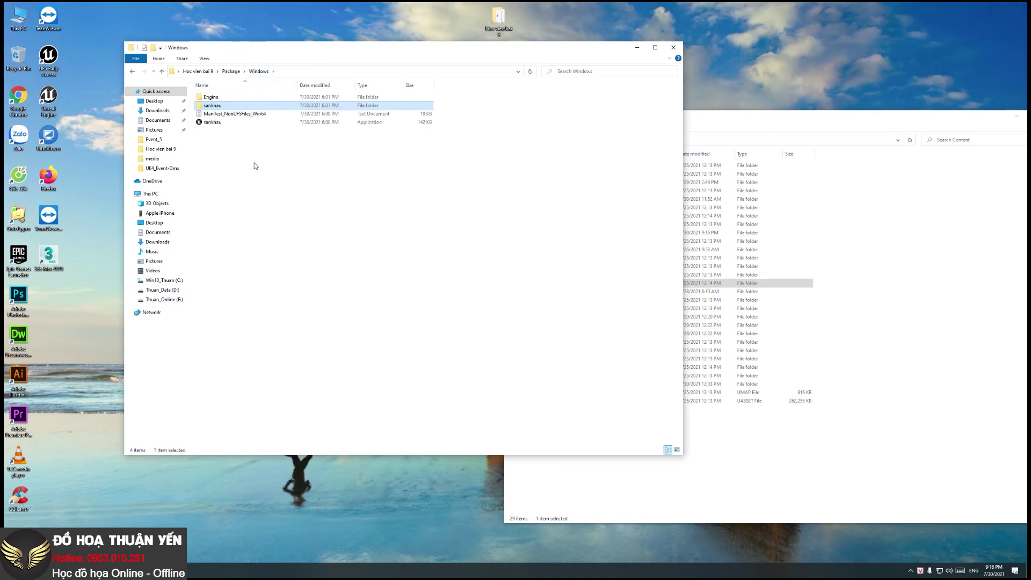
pyautogui.click(232, 72)
pyautogui.doubleClick(241, 100)
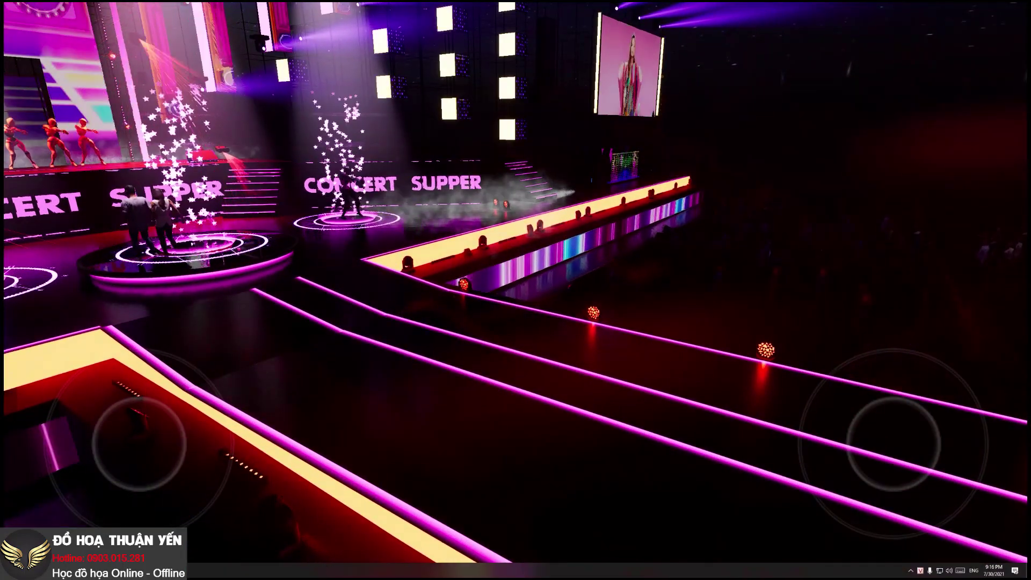
# Quit the packaged sankhau game with Alt+F4 and switch back to the Unreal Editor
pyautogui.hotkey('alt', 'F4')
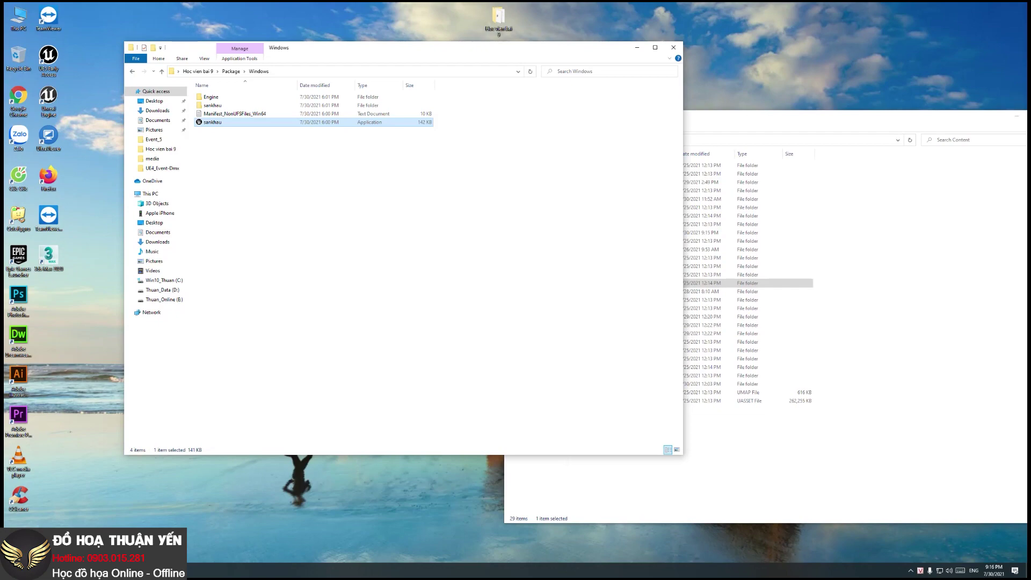
pyautogui.hotkey('alt', 'Tab')
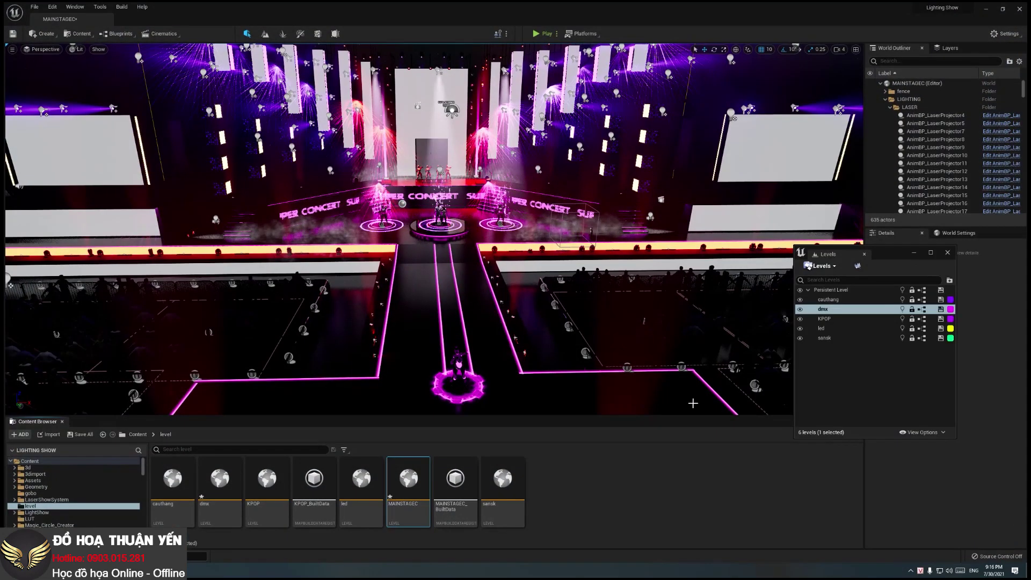
# Close the floating Levels window and fly the camera close to the dancers and banners
pyautogui.click(946, 253)
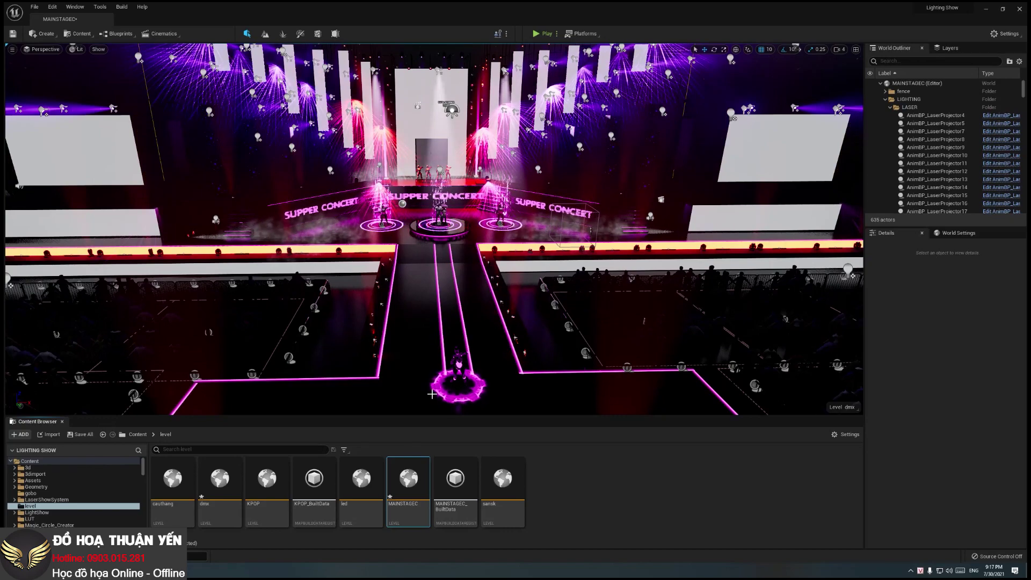
pyautogui.moveTo(432, 394); pyautogui.dragTo(414, 300)
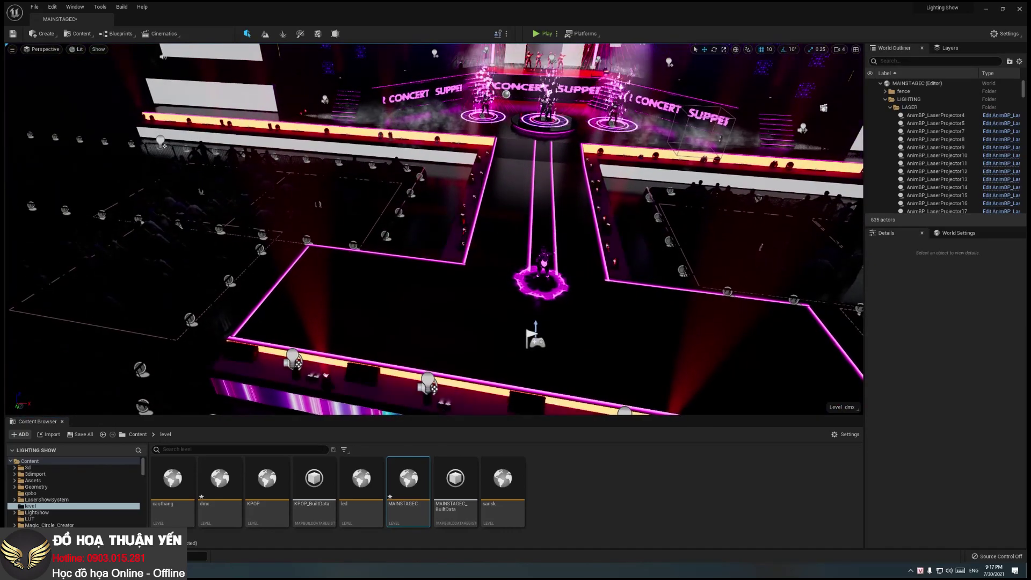
pyautogui.moveTo(413, 301); pyautogui.dragTo(414, 257, button='right')
pyautogui.moveTo(414, 258); pyautogui.dragTo(413, 205)
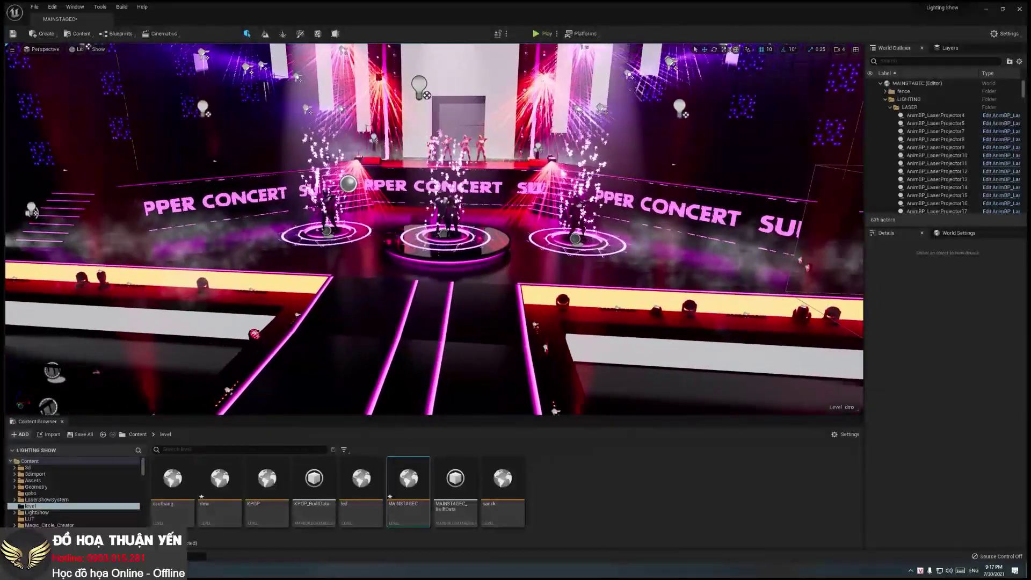
pyautogui.moveTo(387, 355); pyautogui.dragTo(388, 311)
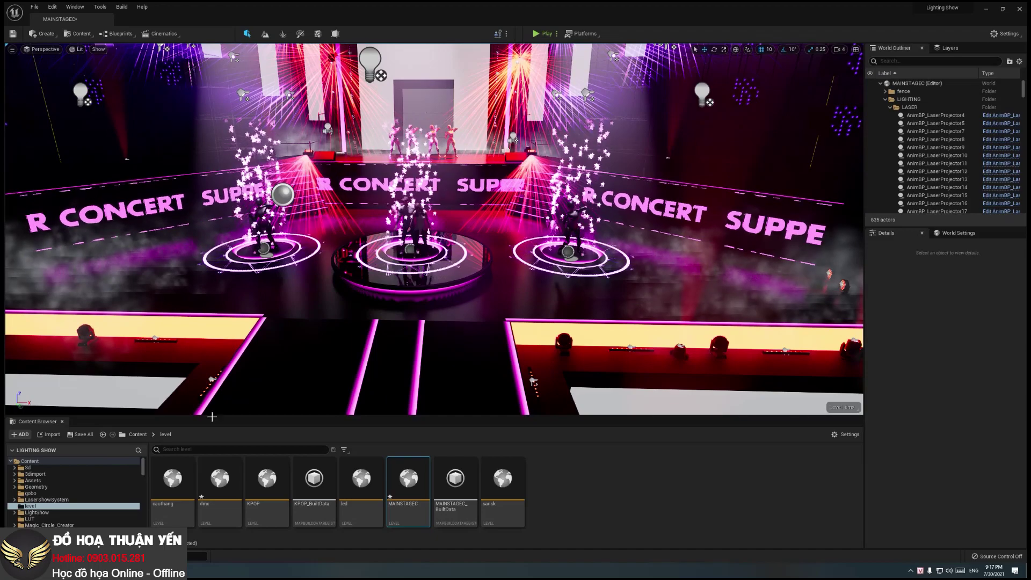
# Save All, confirming the save of both the dmx and MAINSTAGEC levels
pyautogui.click(81, 434)
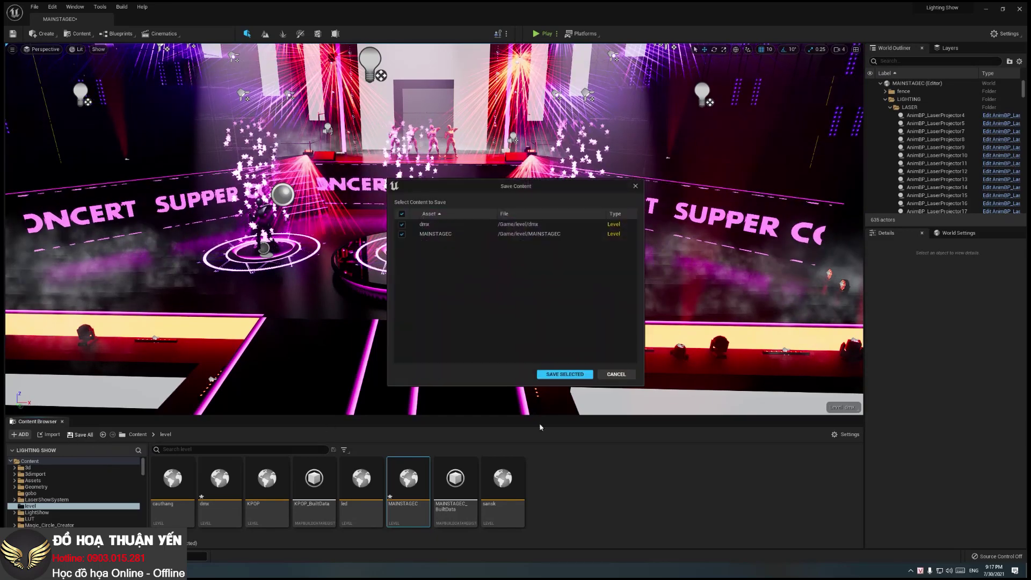
pyautogui.click(573, 375)
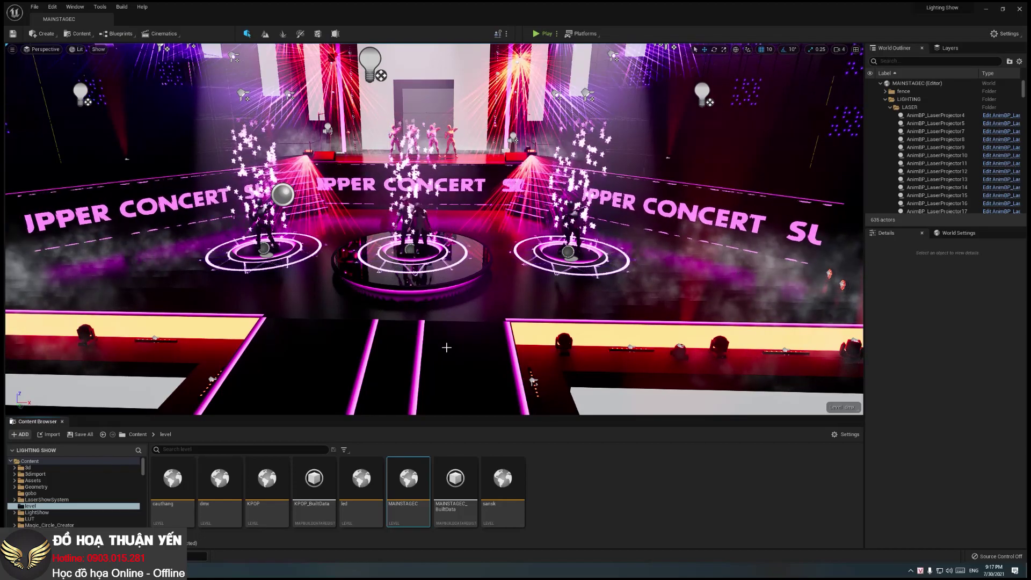
pyautogui.moveTo(567, 372); pyautogui.dragTo(544, 413, button='right')
pyautogui.scroll(-5, 545, 413)
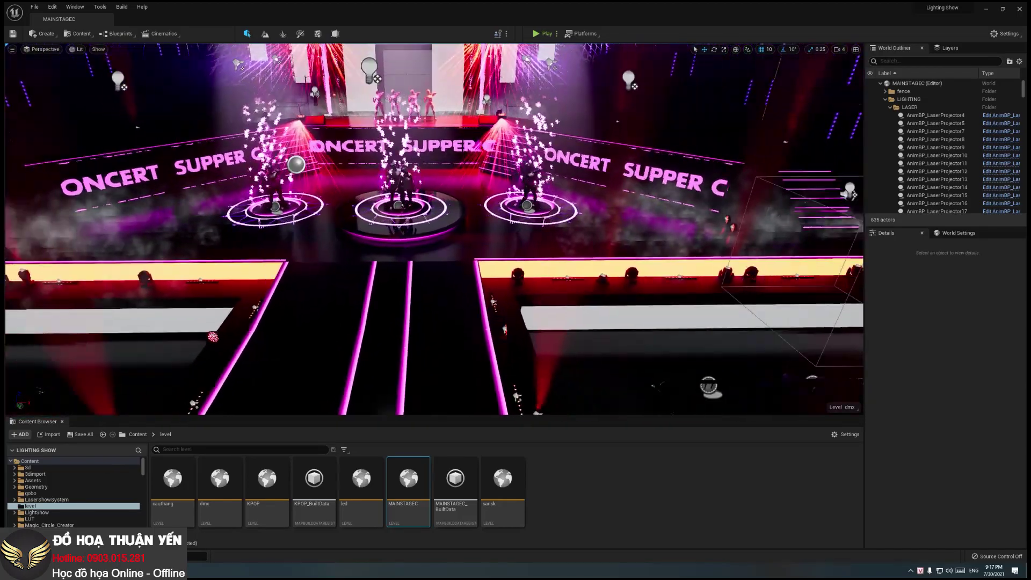
pyautogui.scroll(2, 545, 413)
pyautogui.scroll(2, 545, 413)
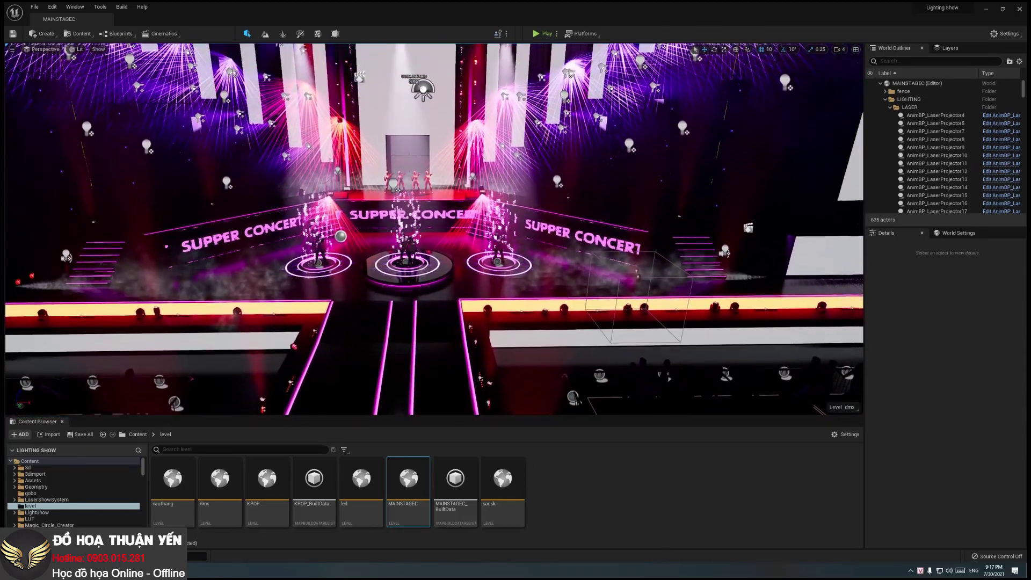
pyautogui.scroll(2, 545, 412)
pyautogui.scroll(2, 545, 412)
pyautogui.scroll(2, 364, 362)
pyautogui.scroll(2, 364, 362)
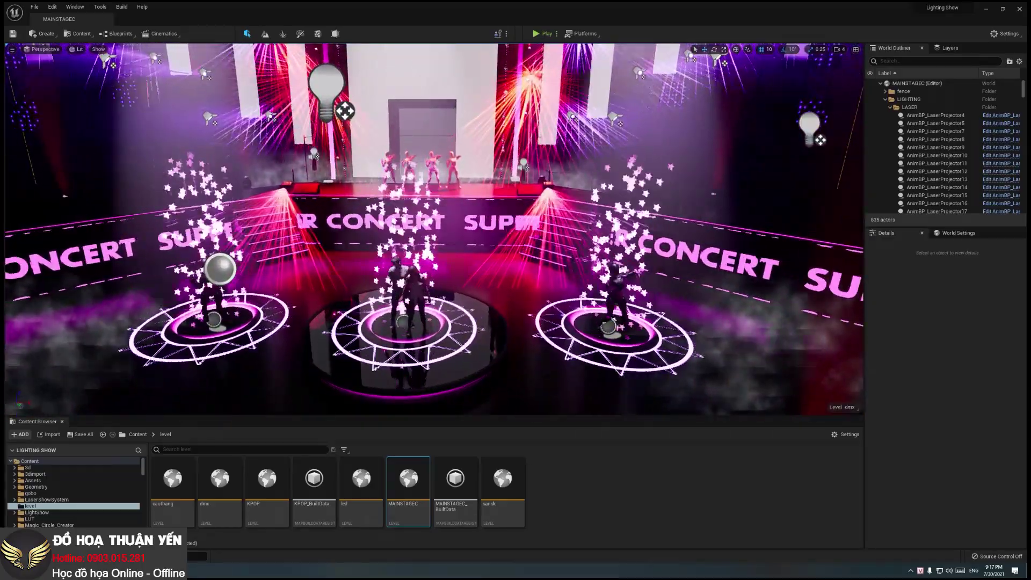
# Swing the view to the stage's left side and select smoke machine BP_SmokeMachine8
pyautogui.scroll(2, 364, 362)
pyautogui.scroll(2, 364, 362)
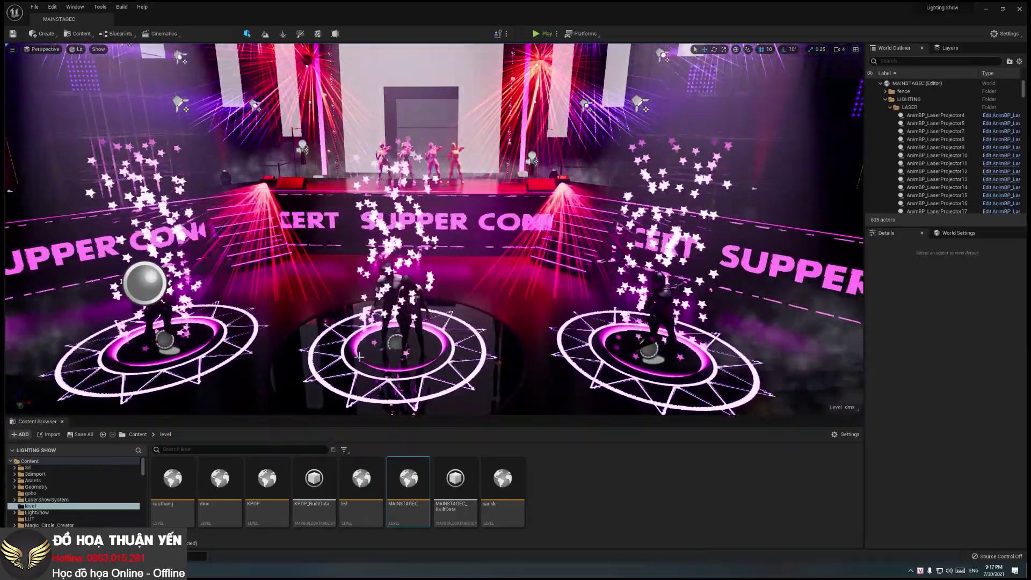
pyautogui.moveTo(435, 231)
pyautogui.mouseDown(button='right')
pyautogui.moveTo(376, 231)
pyautogui.moveTo(457, 234)
pyautogui.moveTo(457, 253)
pyautogui.moveTo(425, 263)
pyautogui.moveTo(502, 247)
pyautogui.moveTo(459, 234)
pyautogui.moveTo(466, 283)
pyautogui.mouseUp(button='right')
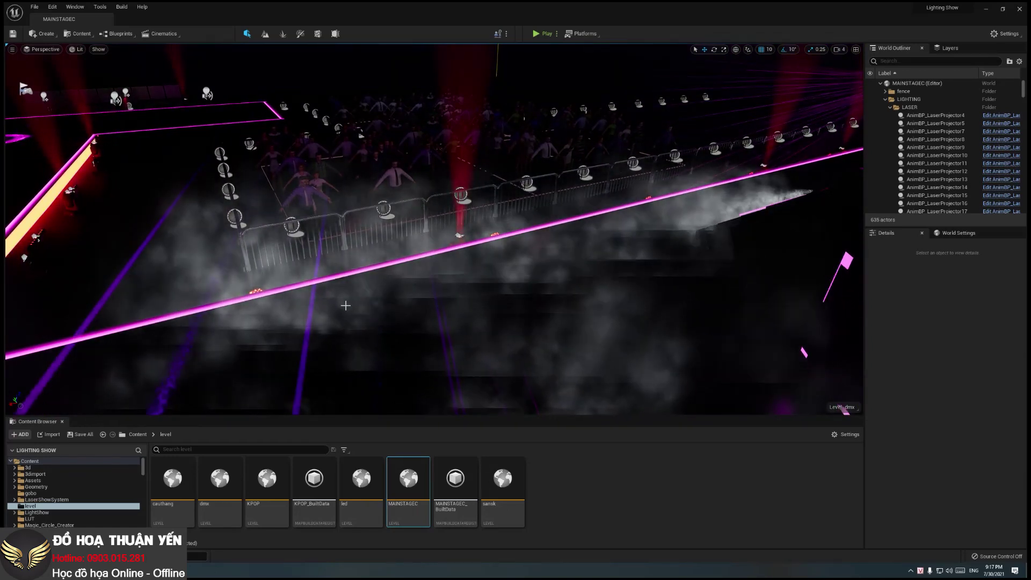
pyautogui.click(421, 283)
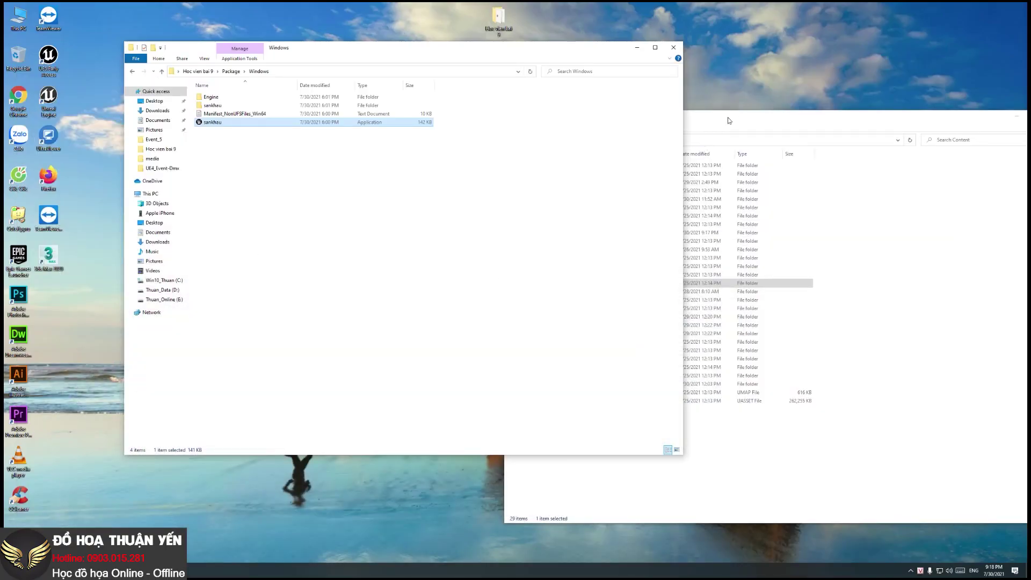
# Bring the project folder window forward and browse up through Event_5 to Hoc vien bai 9
pyautogui.moveTo(729, 121); pyautogui.dragTo(631, 86)
pyautogui.click(499, 107)
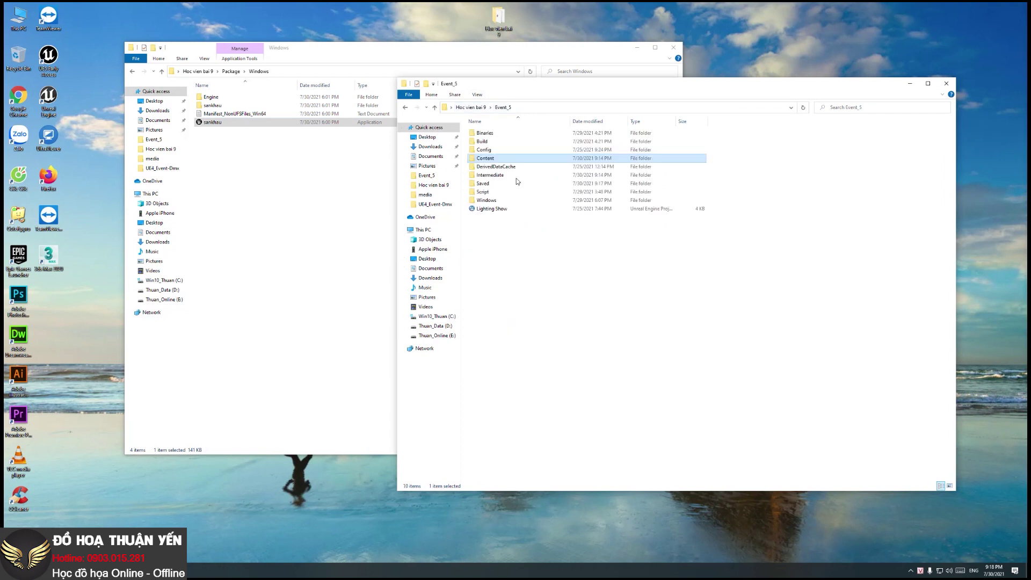
pyautogui.click(475, 108)
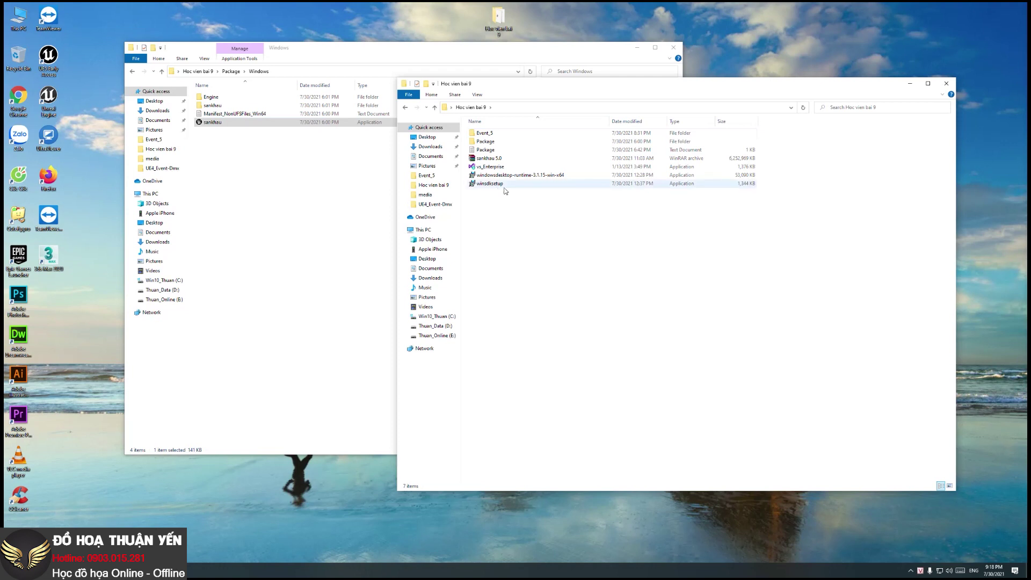
pyautogui.moveTo(504, 190)
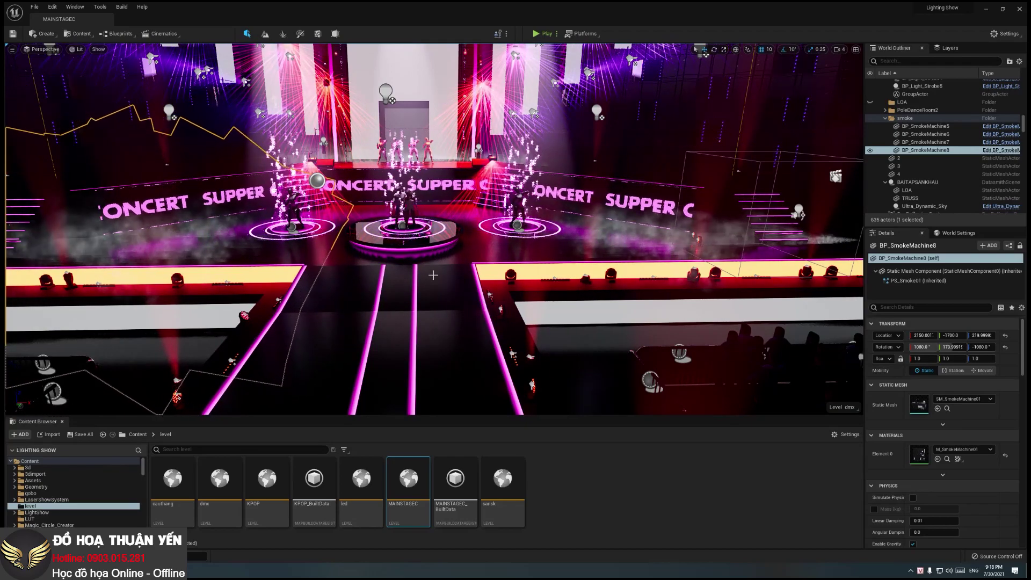
pyautogui.moveTo(433, 275)
pyautogui.mouseDown(button='right')
pyautogui.moveTo(447, 281)
pyautogui.moveTo(408, 277)
pyautogui.mouseUp(button='right')
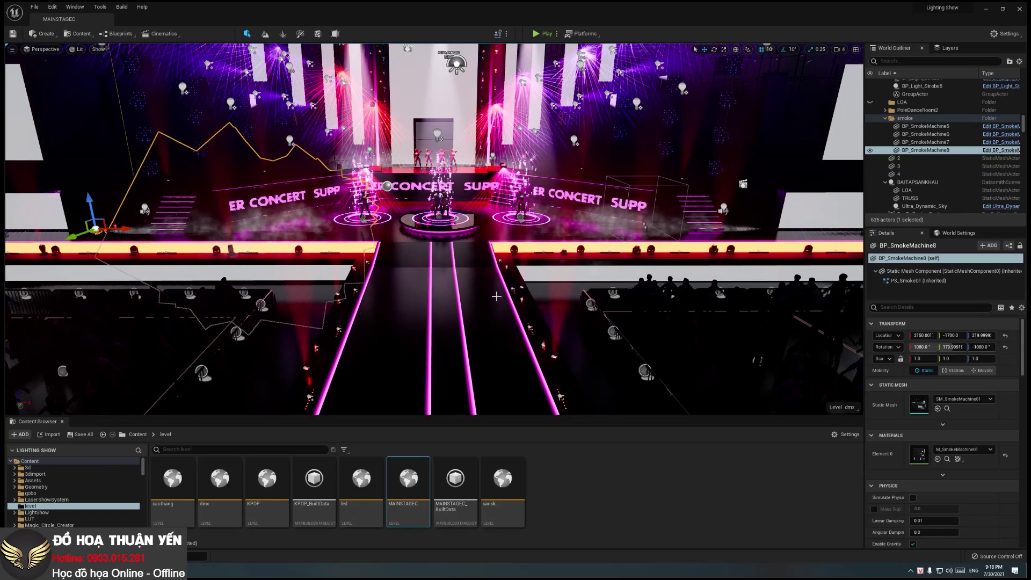
pyautogui.scroll(-3, 434, 229)
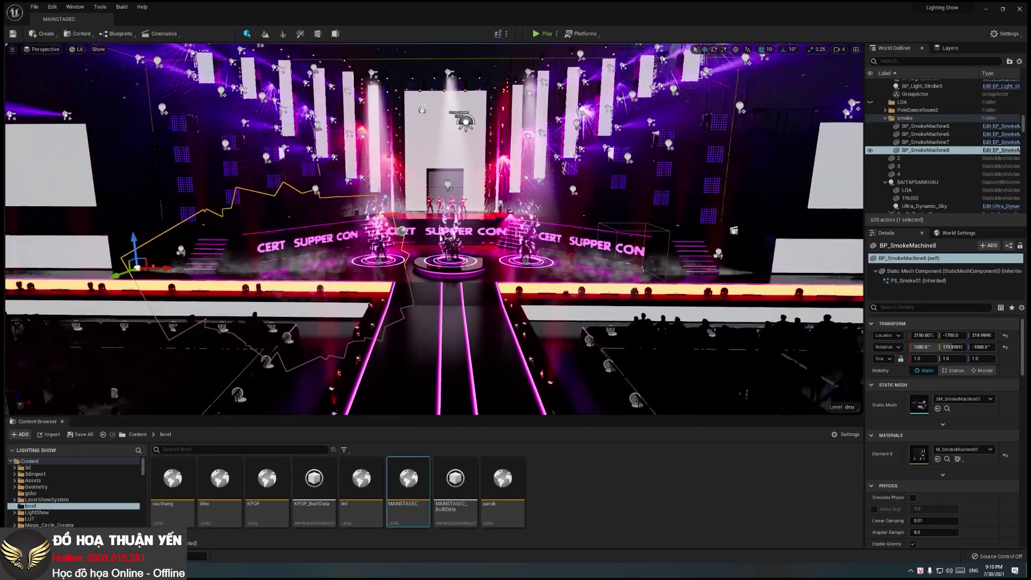
pyautogui.scroll(-3, 434, 229)
pyautogui.scroll(-3, 434, 229)
pyautogui.scroll(-3, 434, 229)
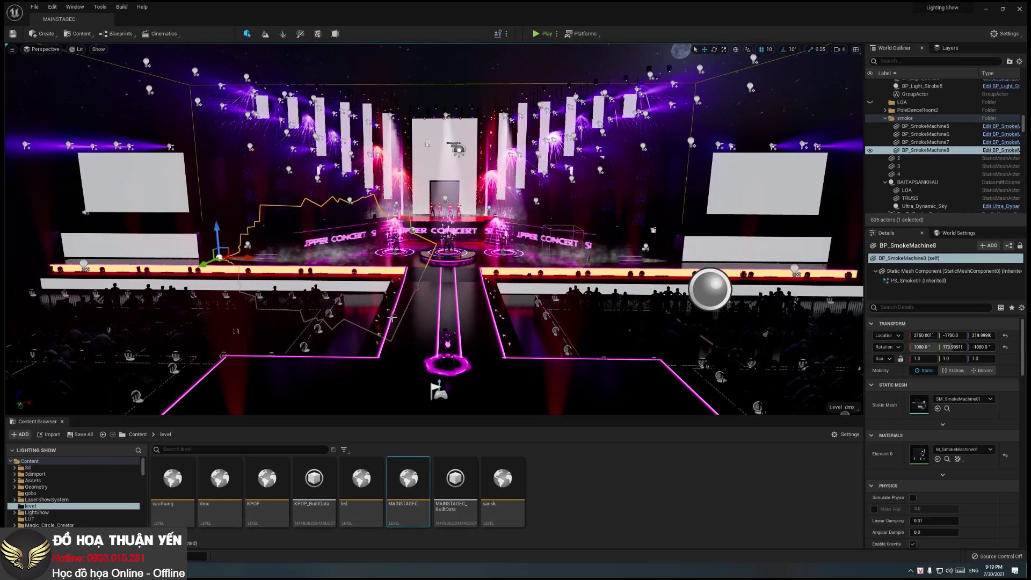
pyautogui.scroll(2, 434, 229)
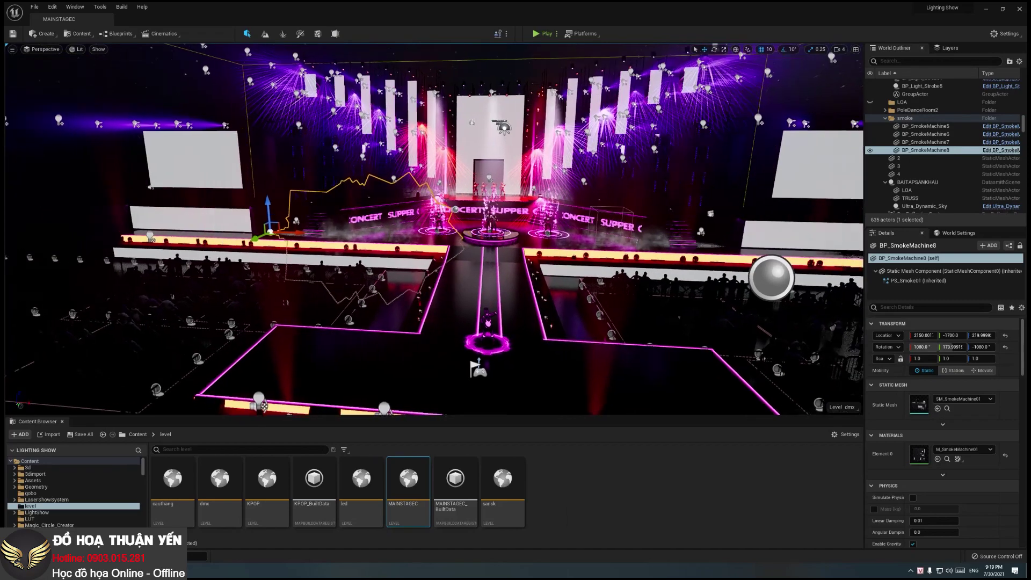
pyautogui.scroll(2, 434, 229)
pyautogui.scroll(2, 434, 229)
pyautogui.scroll(2, 434, 229)
pyautogui.scroll(1, 434, 229)
pyautogui.scroll(1, 434, 229)
pyautogui.scroll(1, 434, 230)
pyautogui.scroll(1, 434, 230)
pyautogui.moveTo(434, 230); pyautogui.dragTo(434, 268, button='right')
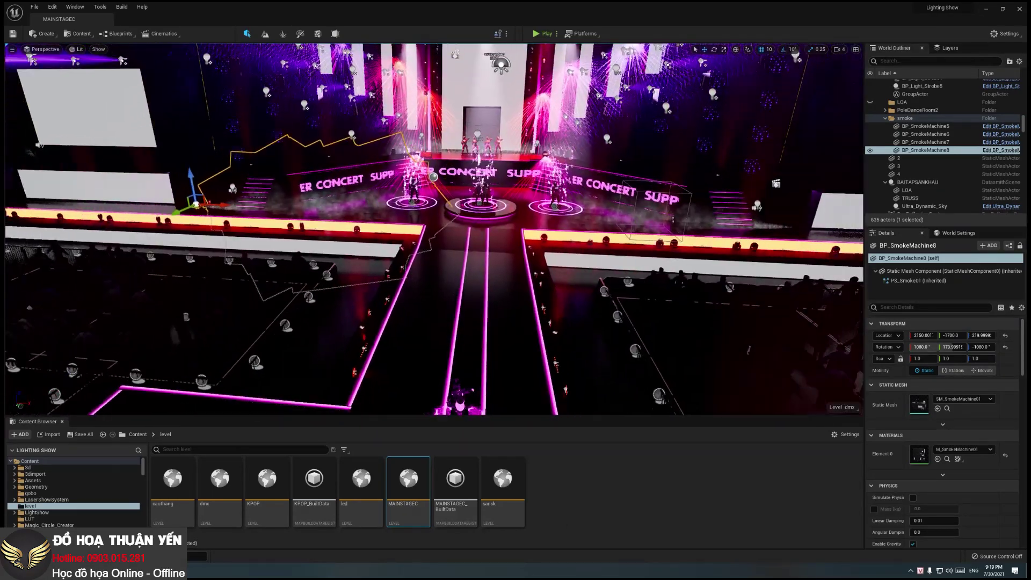
pyautogui.moveTo(565, 215)
pyautogui.mouseDown(button='right')
pyautogui.moveTo(565, 112)
pyautogui.moveTo(483, 122)
pyautogui.moveTo(473, 107)
pyautogui.moveTo(505, 140)
pyautogui.moveTo(521, 193)
pyautogui.moveTo(489, 209)
pyautogui.mouseUp(button='right')
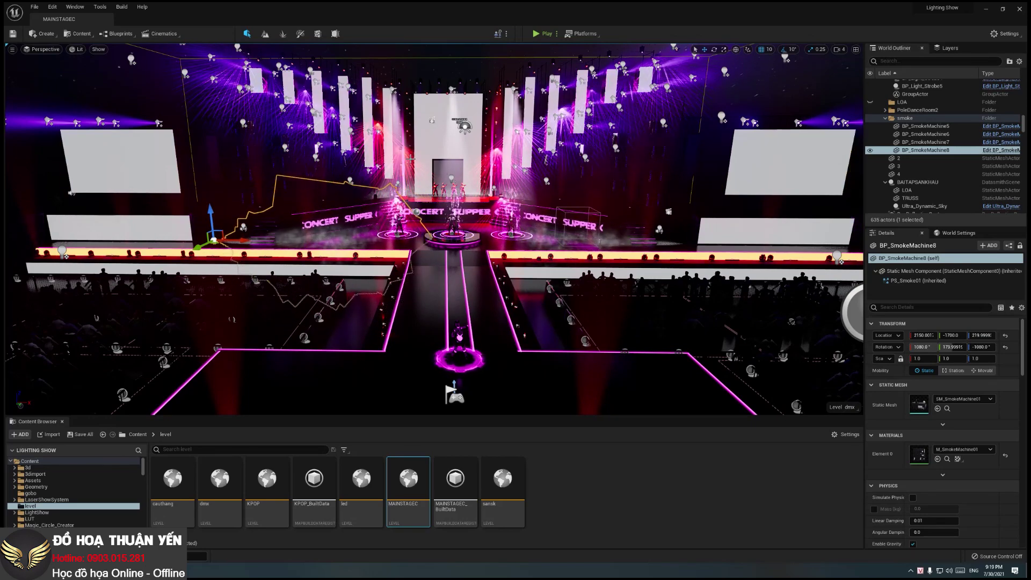
pyautogui.moveTo(430, 226)
pyautogui.mouseDown(button='right')
pyautogui.moveTo(473, 228)
pyautogui.moveTo(372, 163)
pyautogui.mouseUp(button='right')
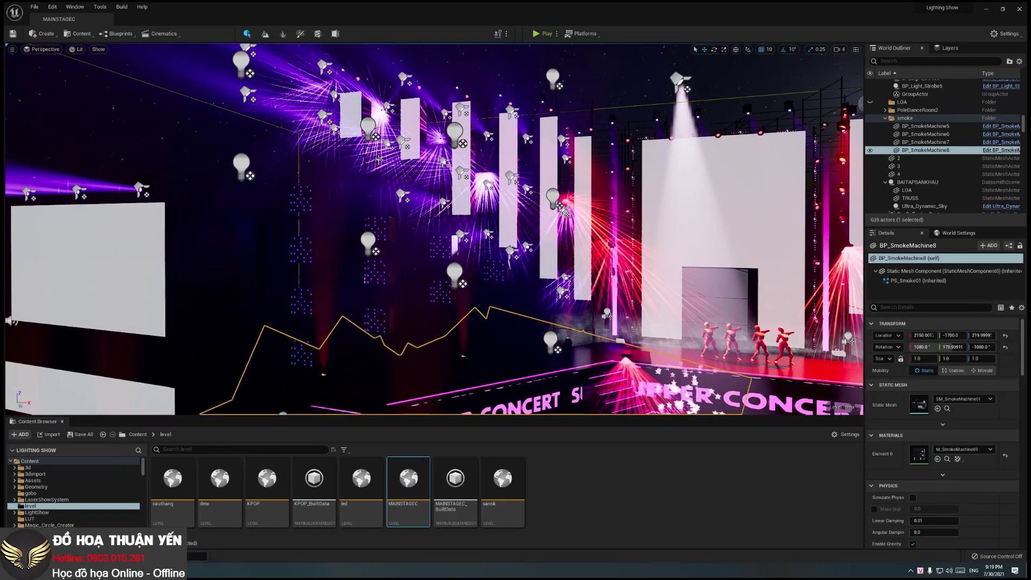
pyautogui.click(455, 270)
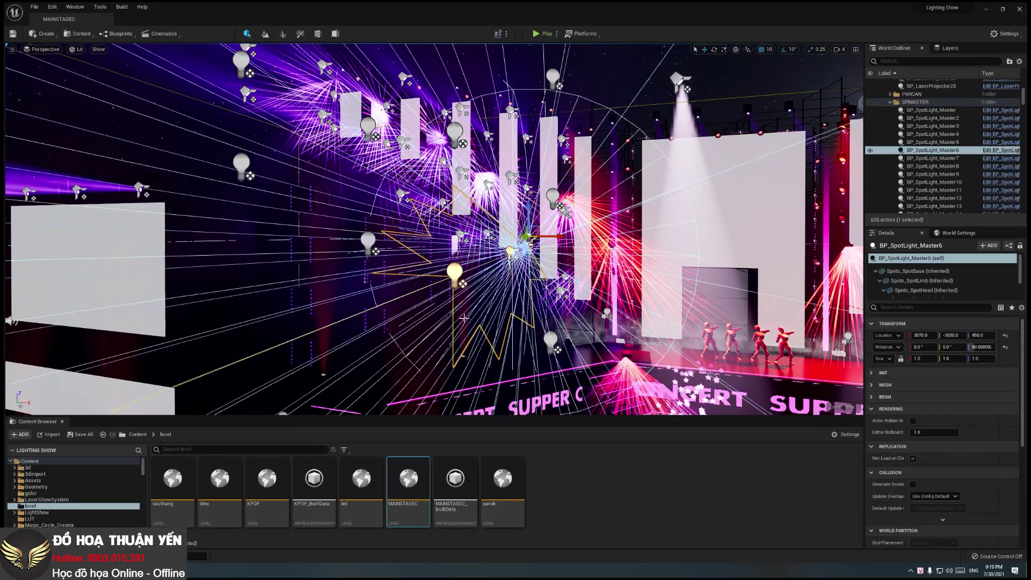
pyautogui.moveTo(455, 270)
pyautogui.mouseDown(button='right')
pyautogui.moveTo(430, 247)
pyautogui.moveTo(431, 269)
pyautogui.mouseUp(button='right')
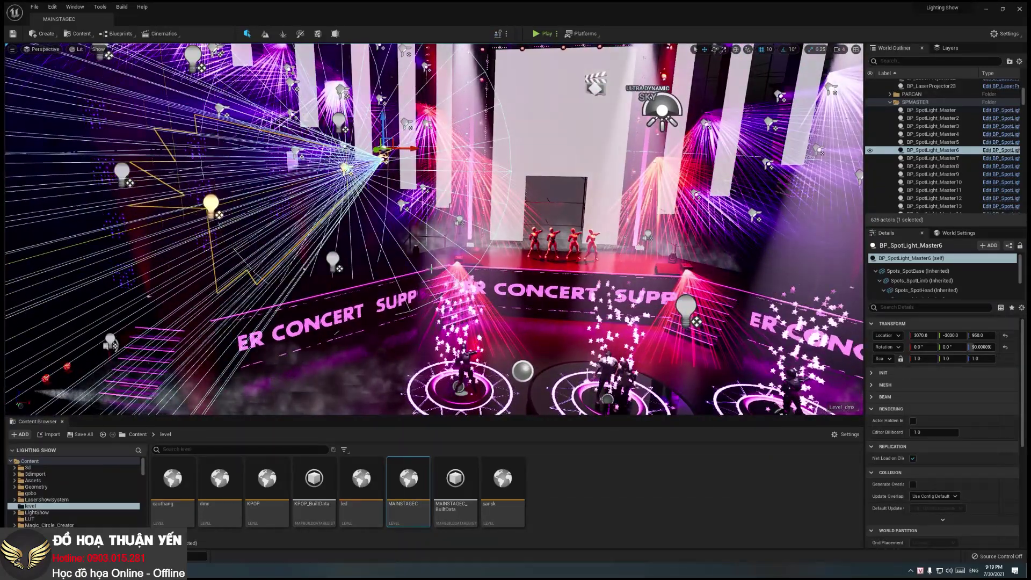
pyautogui.click(551, 306)
pyautogui.moveTo(552, 306); pyautogui.dragTo(8, 228, button='right')
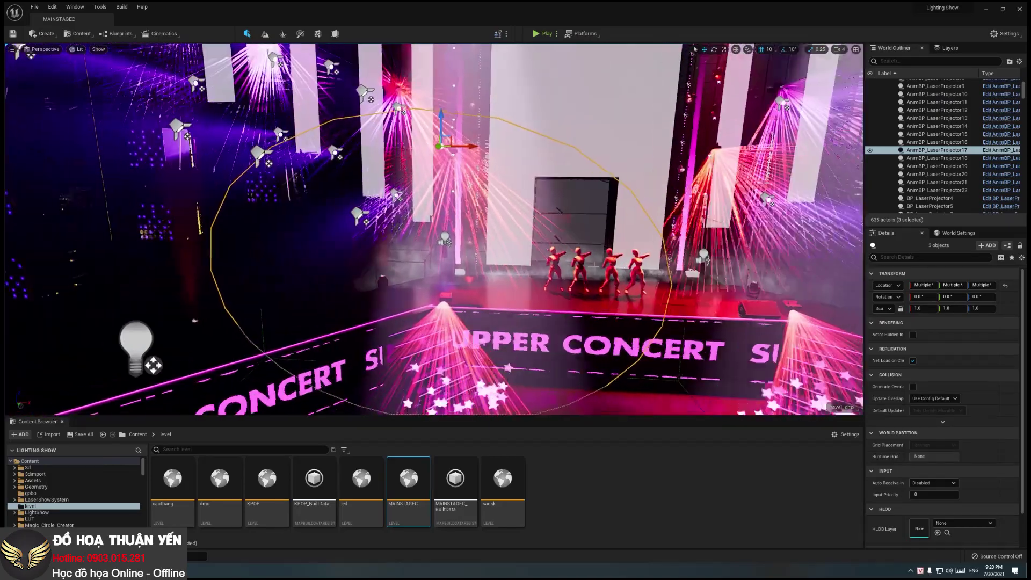
pyautogui.scroll(-5, 726, 254)
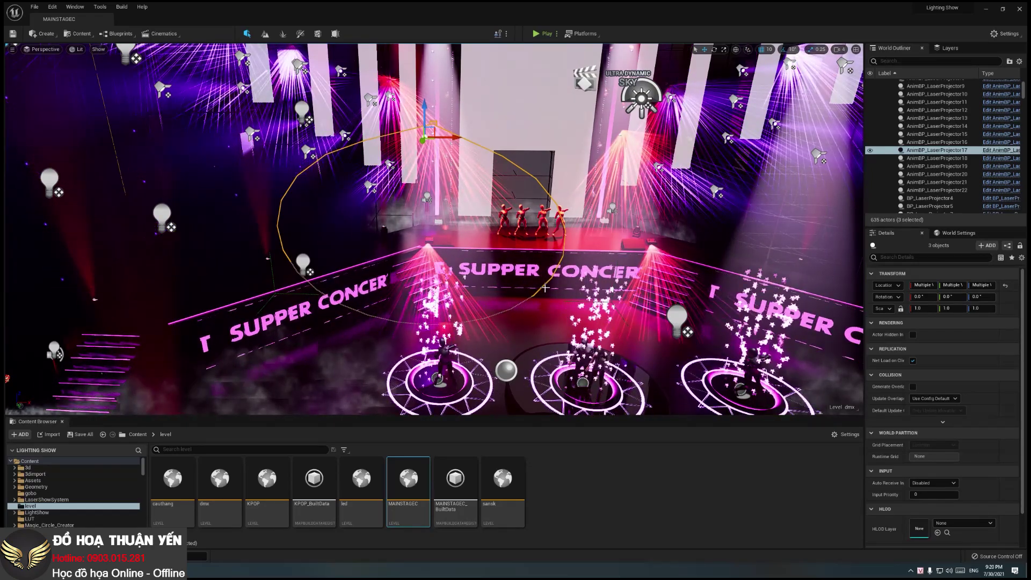
pyautogui.moveTo(545, 288); pyautogui.dragTo(545, 300, button='right')
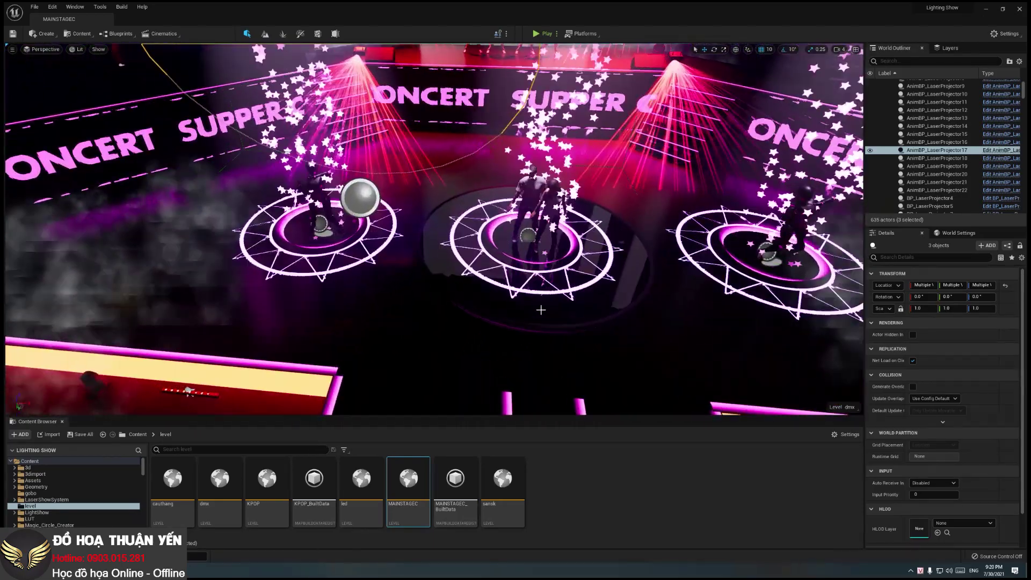
pyautogui.moveTo(545, 301); pyautogui.dragTo(602, 299, button='right')
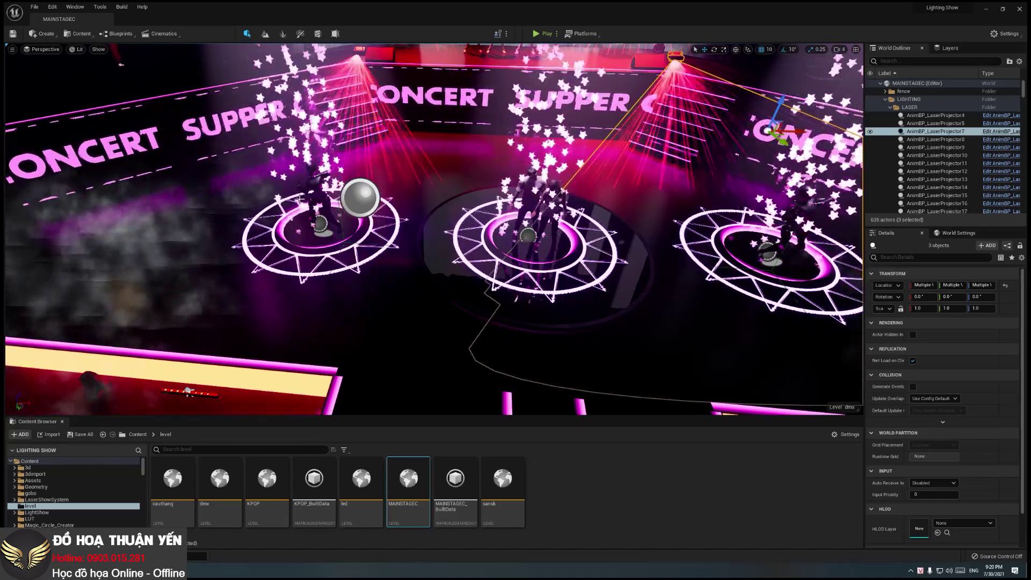
pyautogui.moveTo(420, 304); pyautogui.dragTo(420, 376)
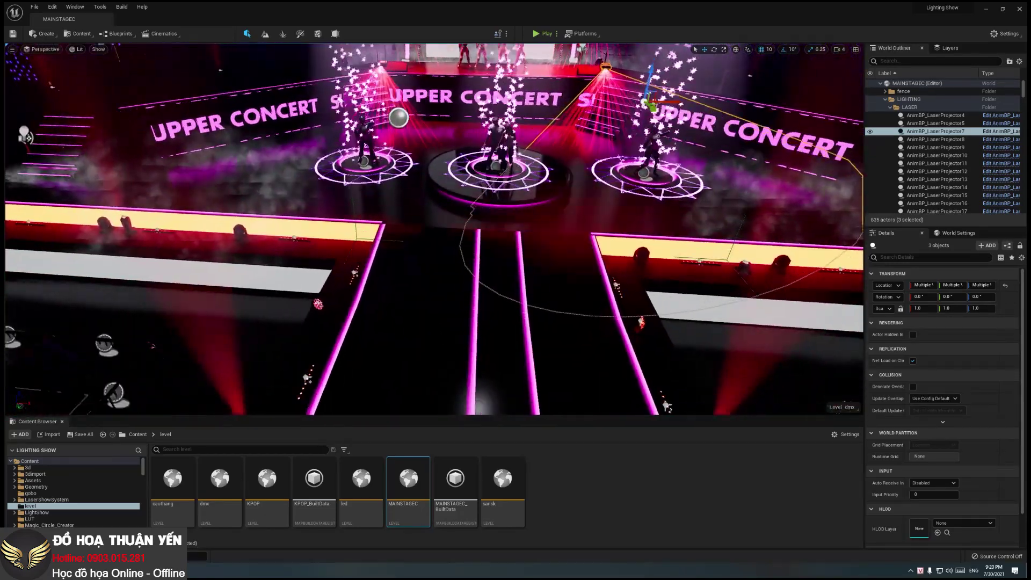
pyautogui.moveTo(388, 226); pyautogui.dragTo(389, 203)
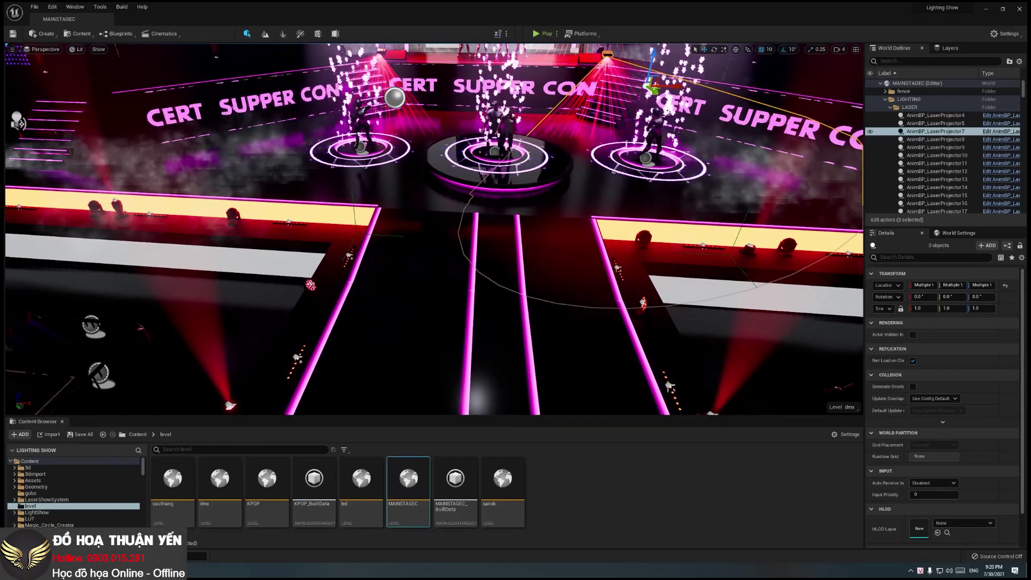
pyautogui.moveTo(420, 268); pyautogui.dragTo(420, 236, button='right')
pyautogui.scroll(-2, 434, 229)
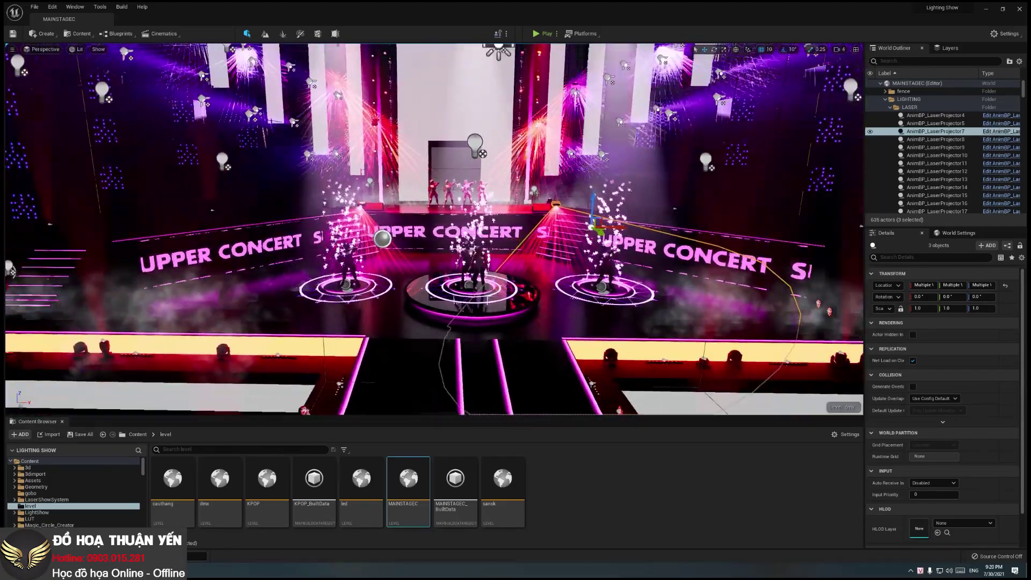
pyautogui.scroll(-2, 434, 228)
pyautogui.scroll(-2, 434, 228)
pyautogui.scroll(-1, 434, 228)
pyautogui.scroll(2, 456, 204)
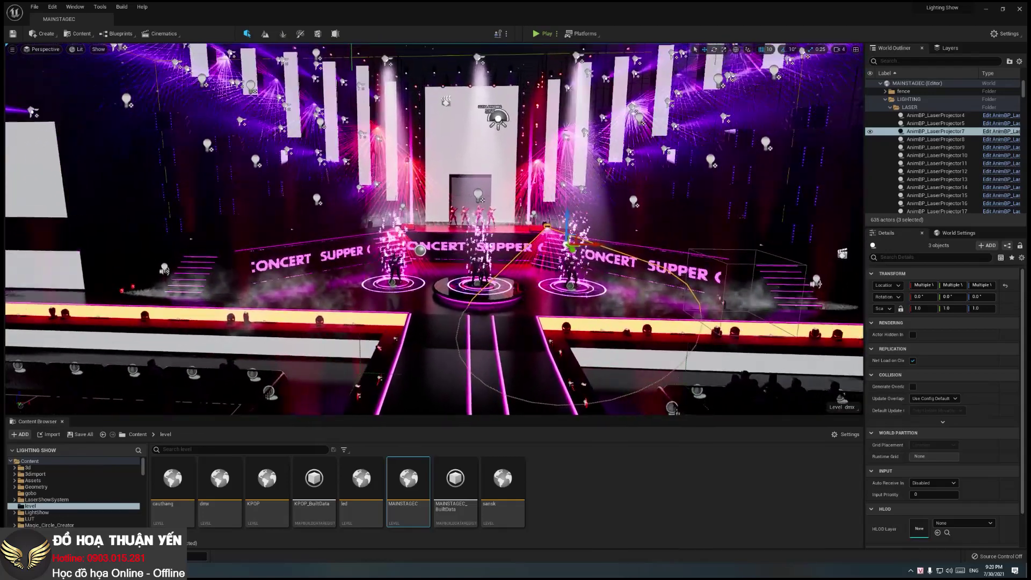
pyautogui.scroll(2, 456, 204)
pyautogui.scroll(1, 456, 203)
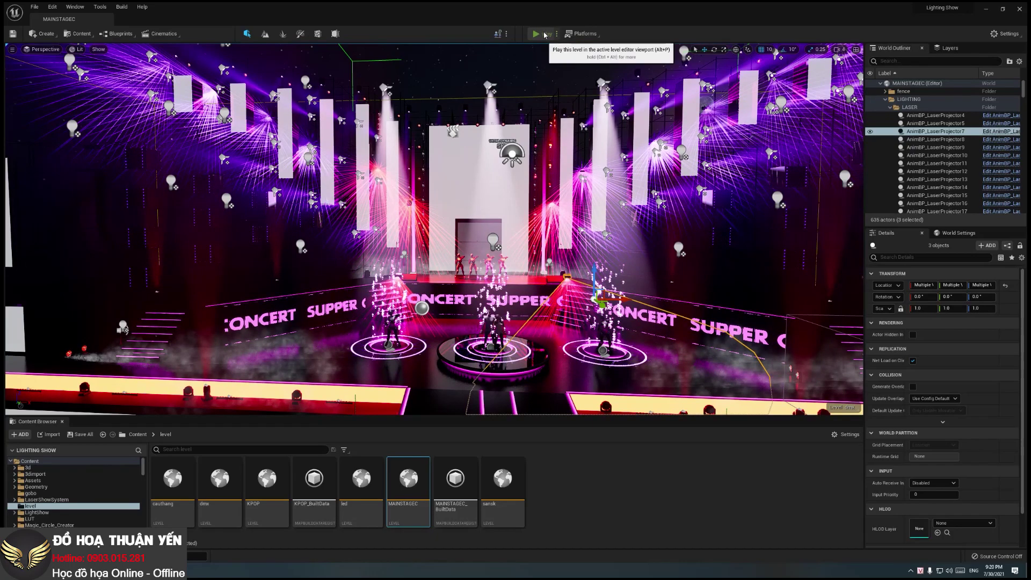
# Run a Play in Editor test of the stage, then stop it with Esc
pyautogui.click(536, 33)
pyautogui.click(531, 133)
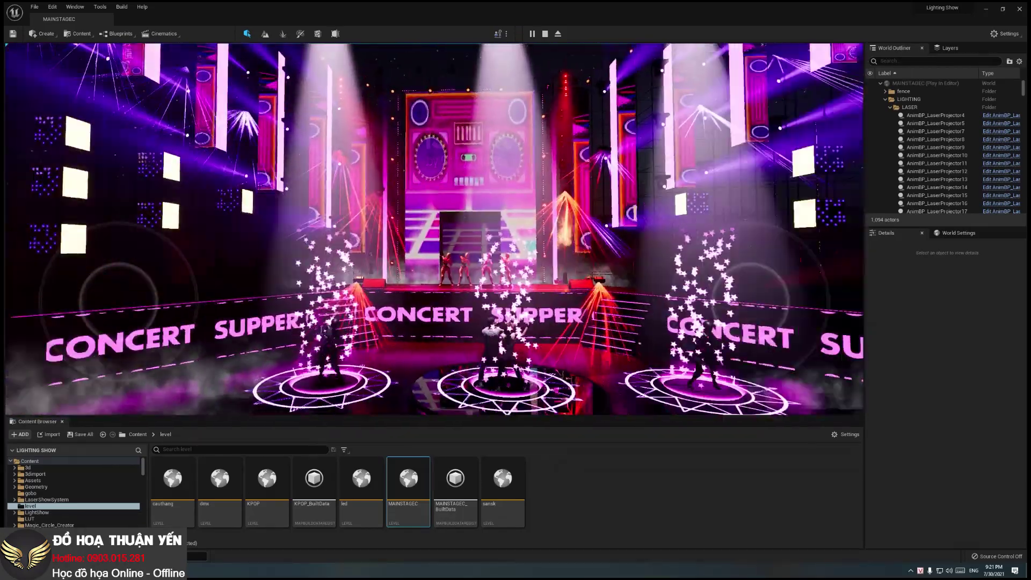
pyautogui.press('Escape')
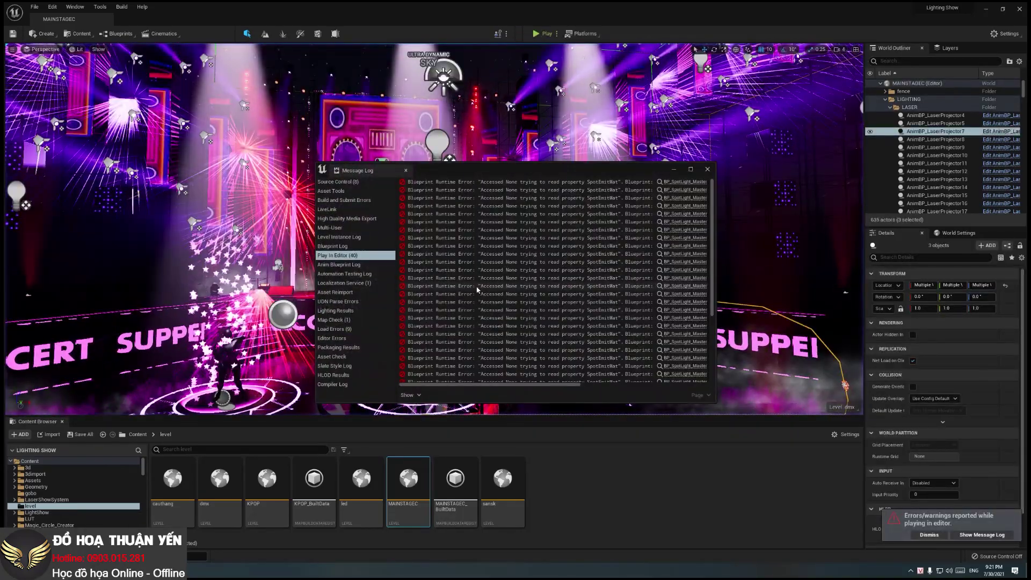
# Close the Message Log of play errors and select the Group_011 stage mesh
pyautogui.click(707, 169)
pyautogui.moveTo(430, 226)
pyautogui.mouseDown(button='right')
pyautogui.moveTo(441, 231)
pyautogui.moveTo(364, 239)
pyautogui.moveTo(371, 215)
pyautogui.mouseUp(button='right')
pyautogui.click(364, 238)
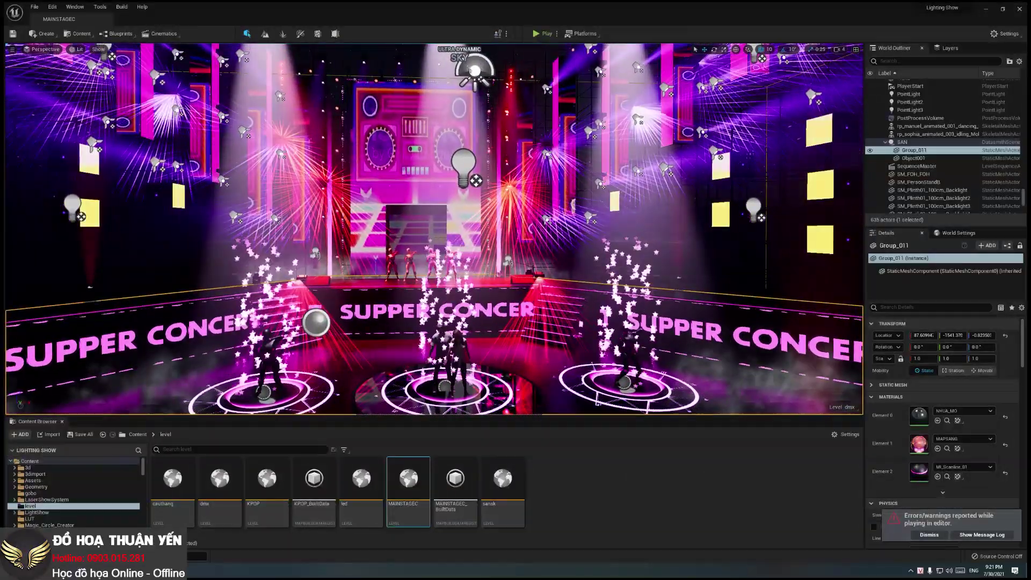
pyautogui.moveTo(371, 215); pyautogui.dragTo(322, 220, button='right')
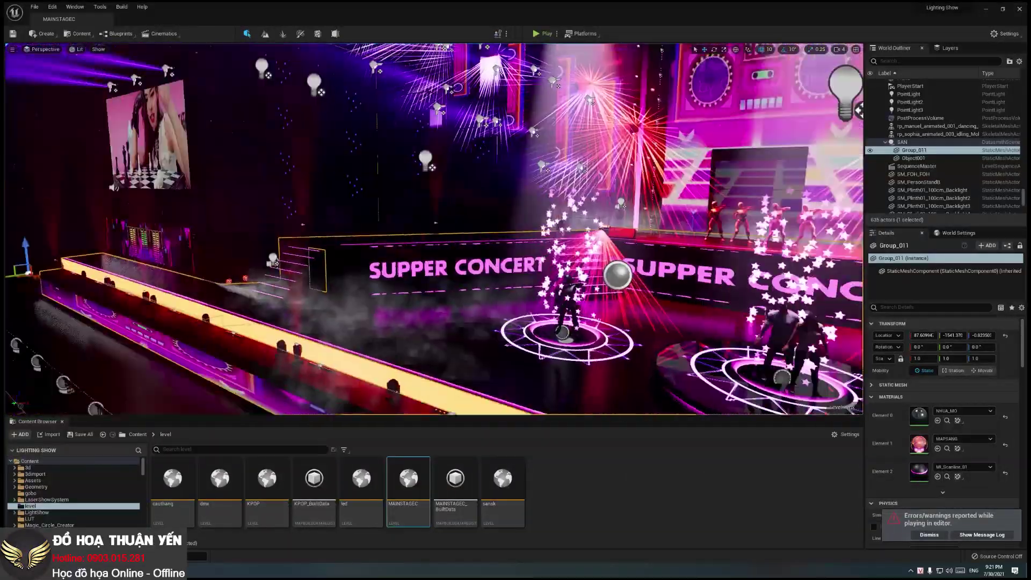
pyautogui.moveTo(323, 220)
pyautogui.mouseDown(button='right')
pyautogui.moveTo(338, 221)
pyautogui.moveTo(317, 223)
pyautogui.moveTo(445, 325)
pyautogui.mouseUp(button='right')
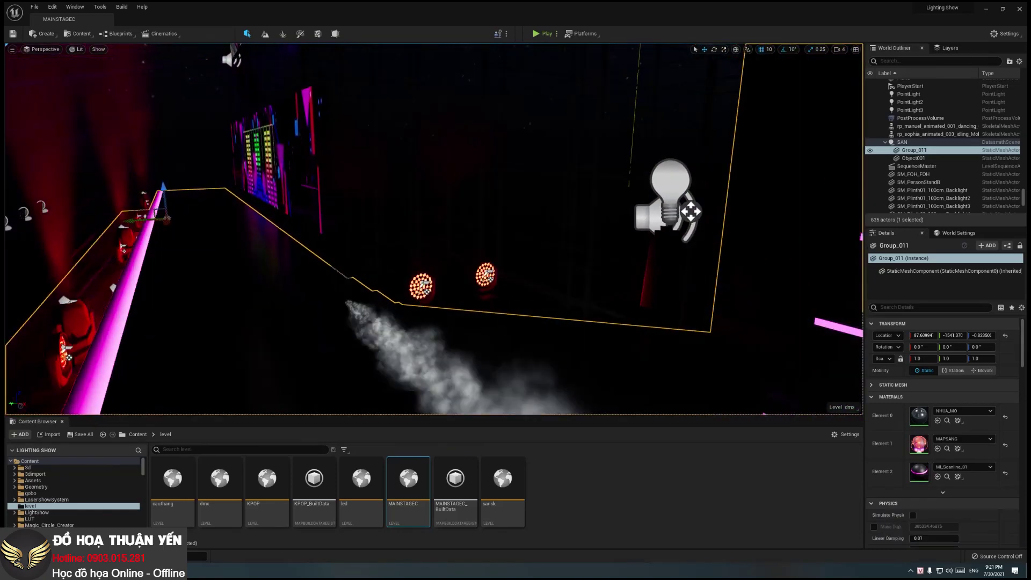
pyautogui.click(419, 329)
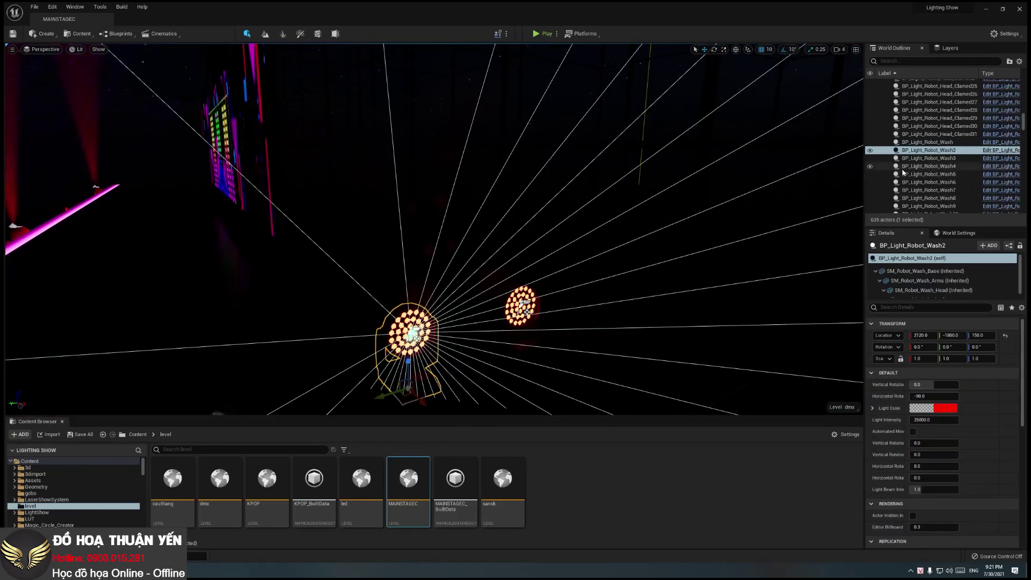
pyautogui.moveTo(537, 241); pyautogui.dragTo(530, 238, button='right')
pyautogui.moveTo(435, 225); pyautogui.dragTo(414, 218, button='right')
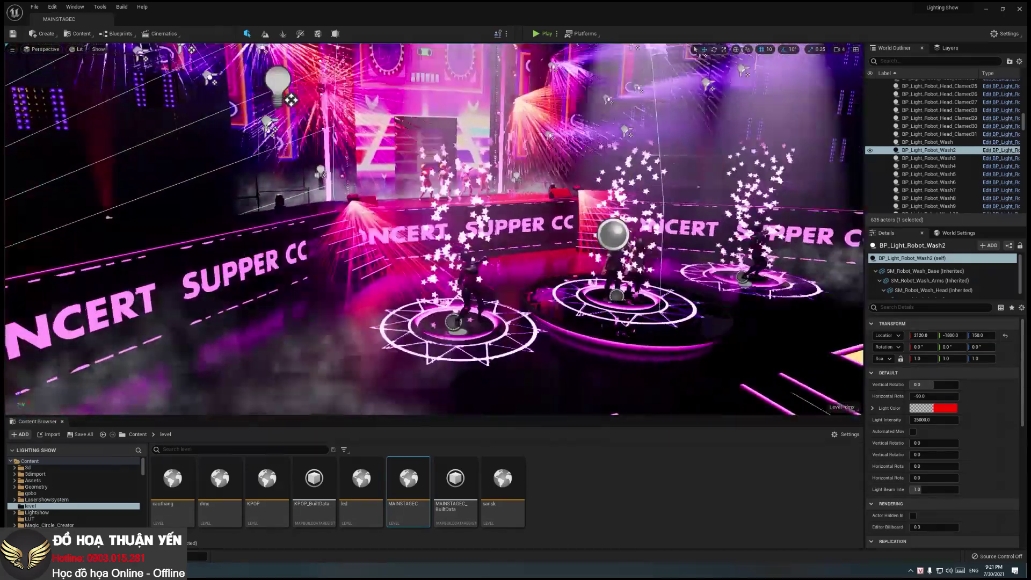
pyautogui.moveTo(494, 373); pyautogui.dragTo(494, 373, button='right')
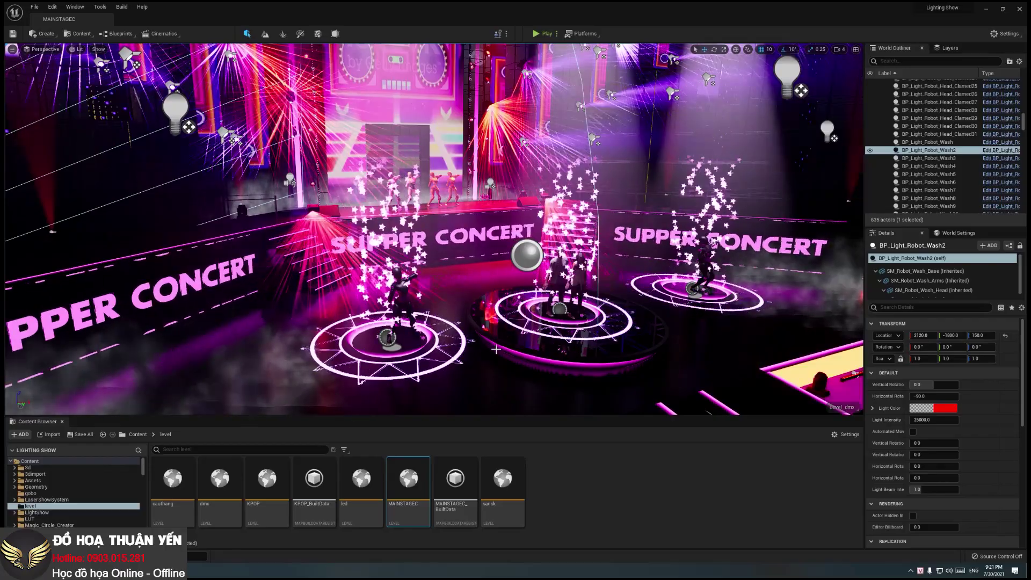
pyautogui.moveTo(462, 357); pyautogui.dragTo(462, 357, button='right')
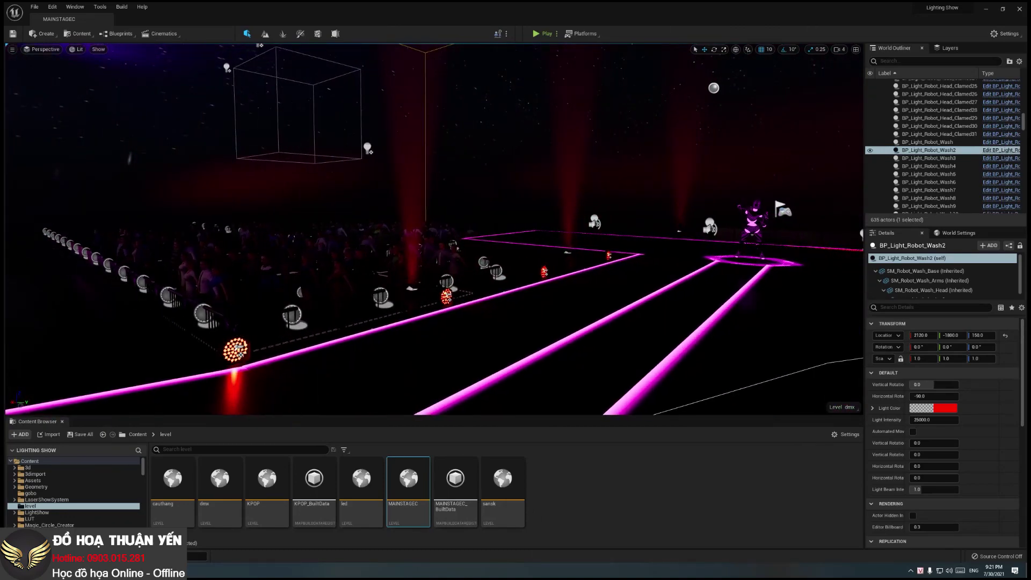
pyautogui.moveTo(461, 357); pyautogui.dragTo(447, 347, button='right')
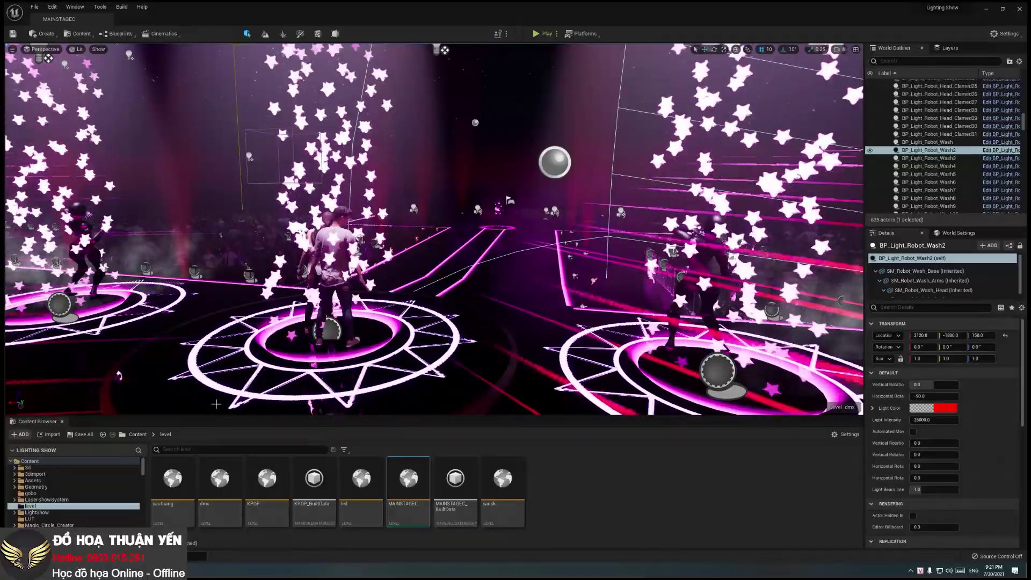
pyautogui.moveTo(447, 347); pyautogui.dragTo(446, 346, button='right')
pyautogui.moveTo(300, 382); pyautogui.dragTo(299, 382, button='right')
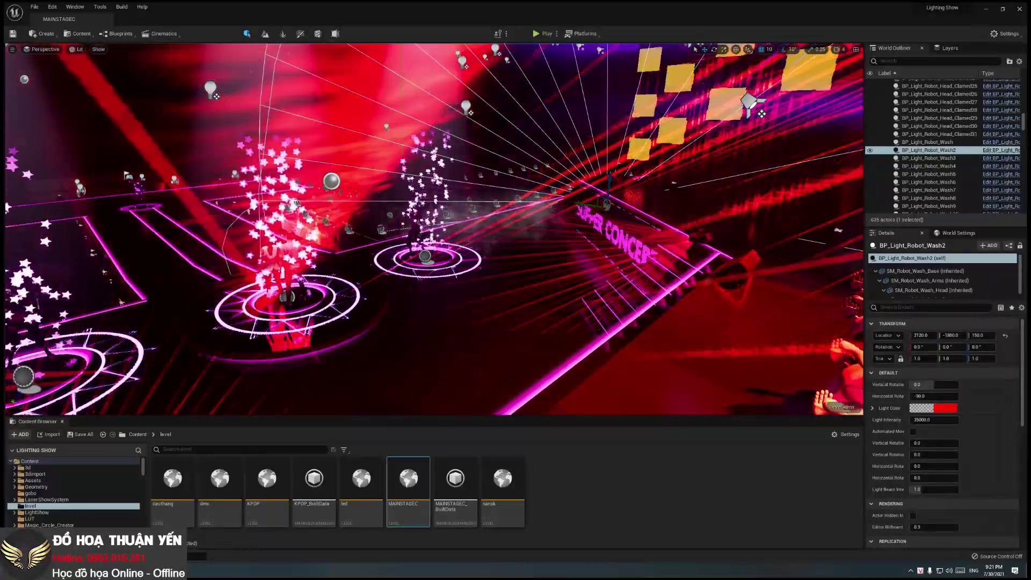
pyautogui.click(632, 198)
pyautogui.moveTo(632, 197); pyautogui.dragTo(632, 198, button='right')
pyautogui.moveTo(224, 169); pyautogui.dragTo(224, 169, button='right')
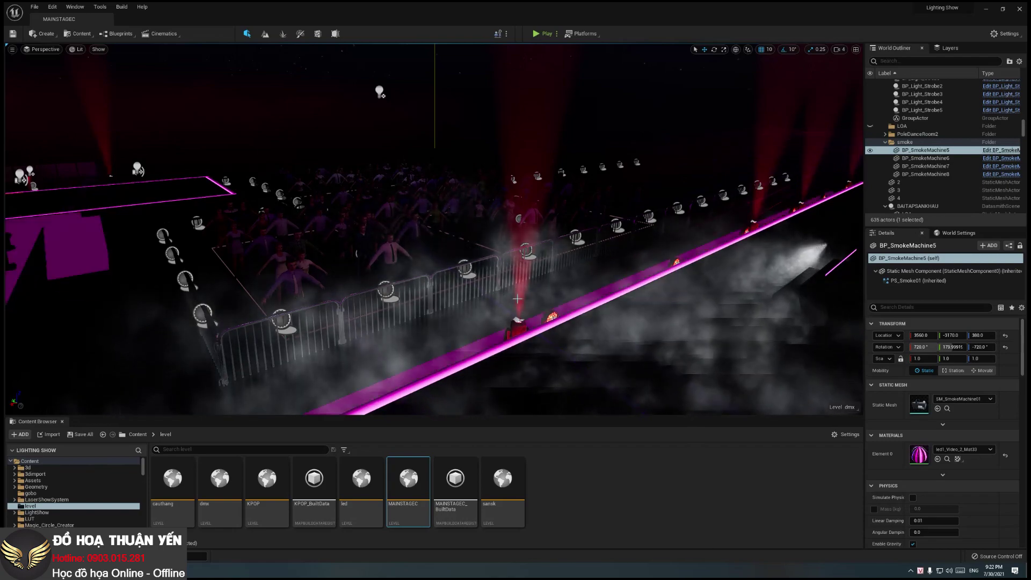
pyautogui.moveTo(467, 309); pyautogui.dragTo(466, 309, button='right')
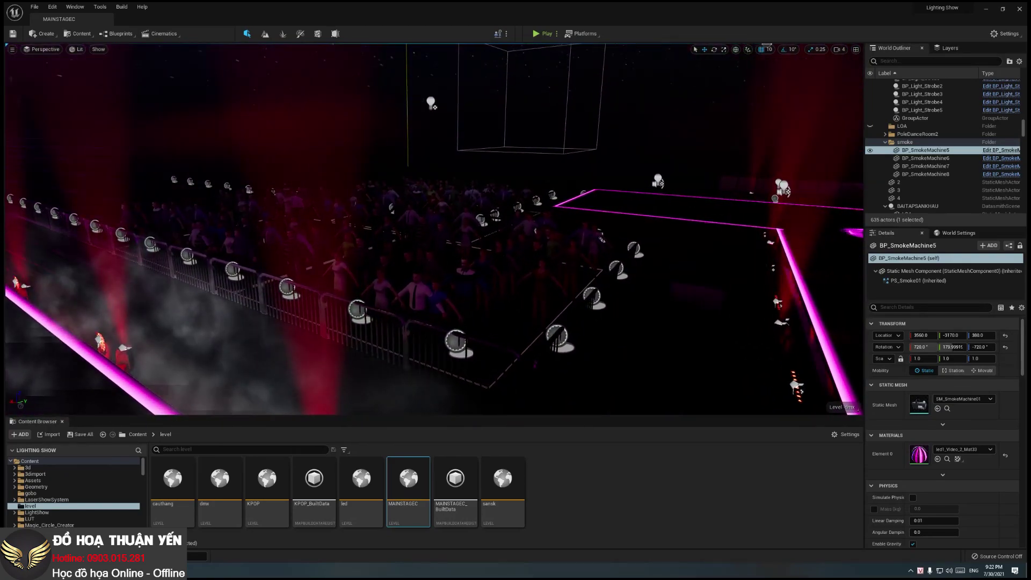
pyautogui.moveTo(416, 316); pyautogui.dragTo(416, 316, button='right')
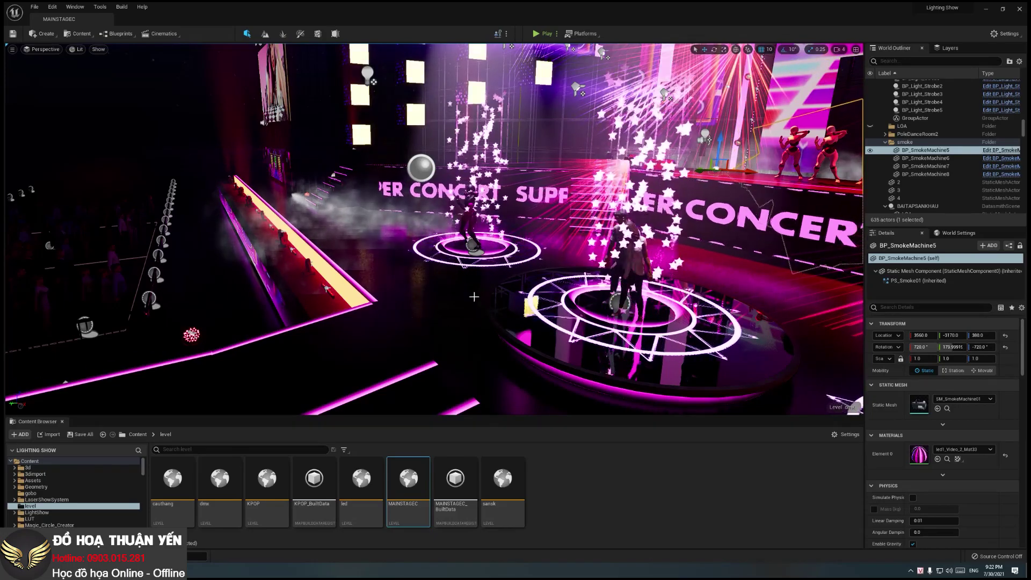
pyautogui.moveTo(469, 297); pyautogui.dragTo(497, 283, button='right')
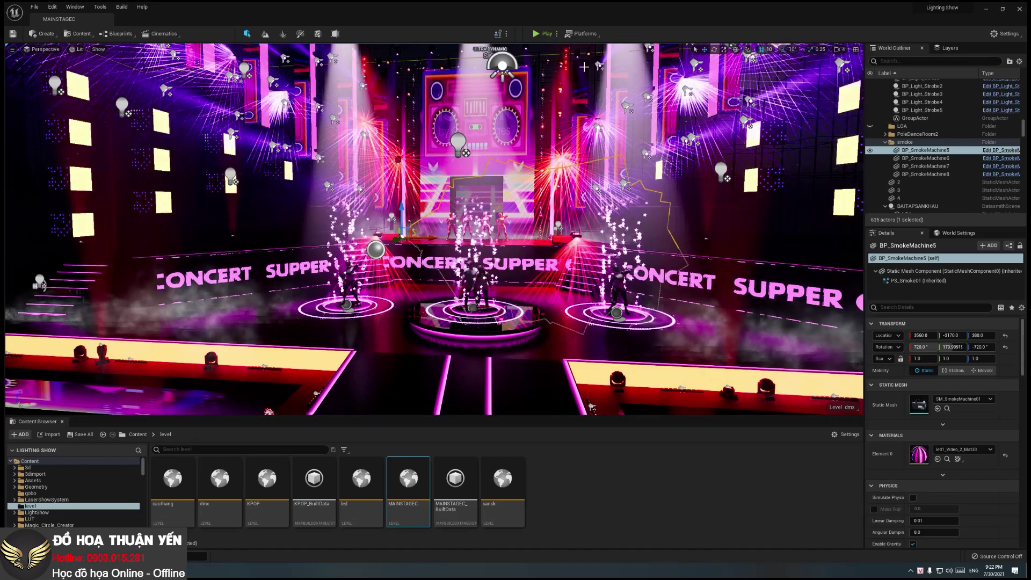
# Start a Play in Editor session and capture the game camera facing the stage
pyautogui.click(544, 33)
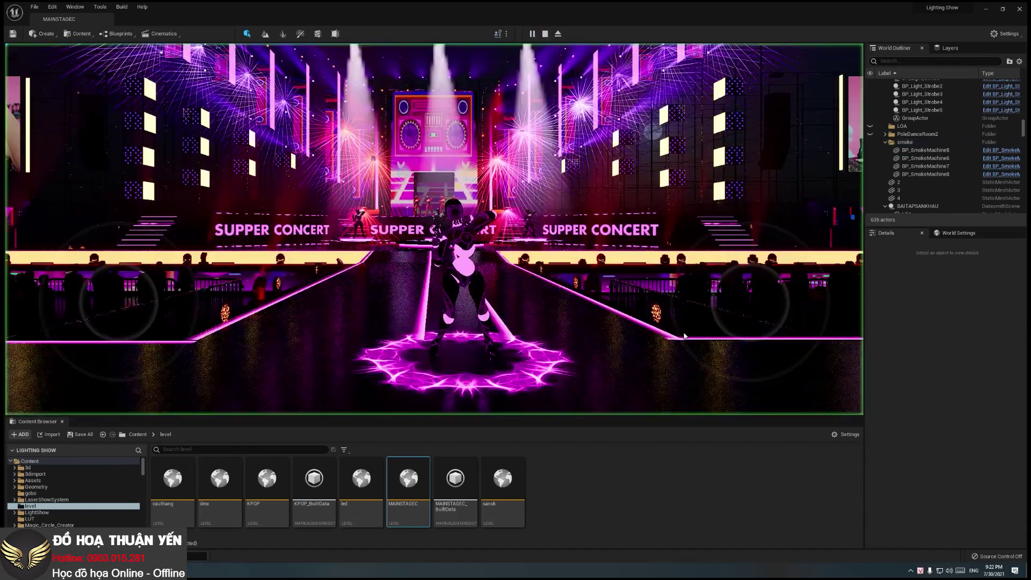
pyautogui.click(569, 370)
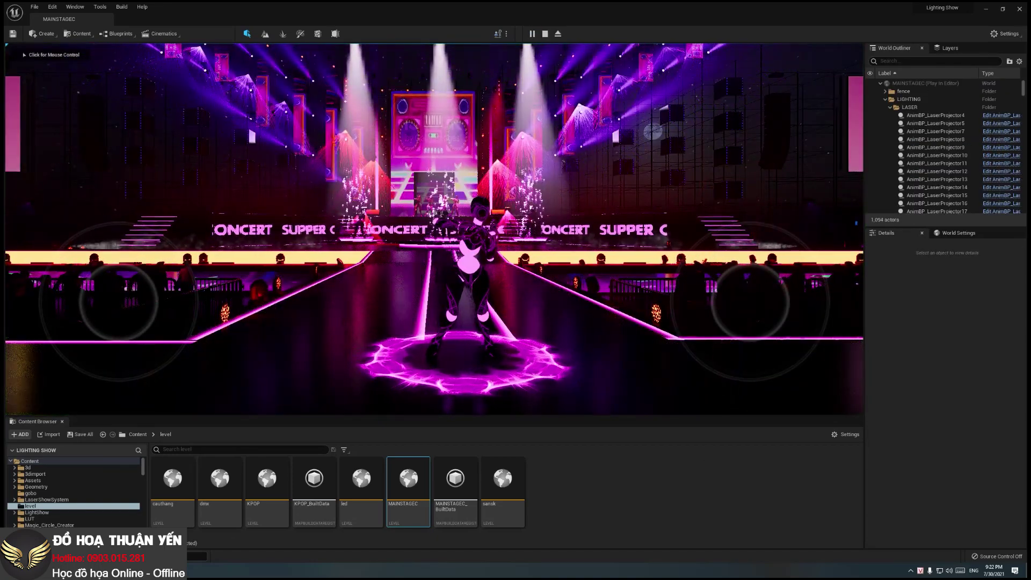